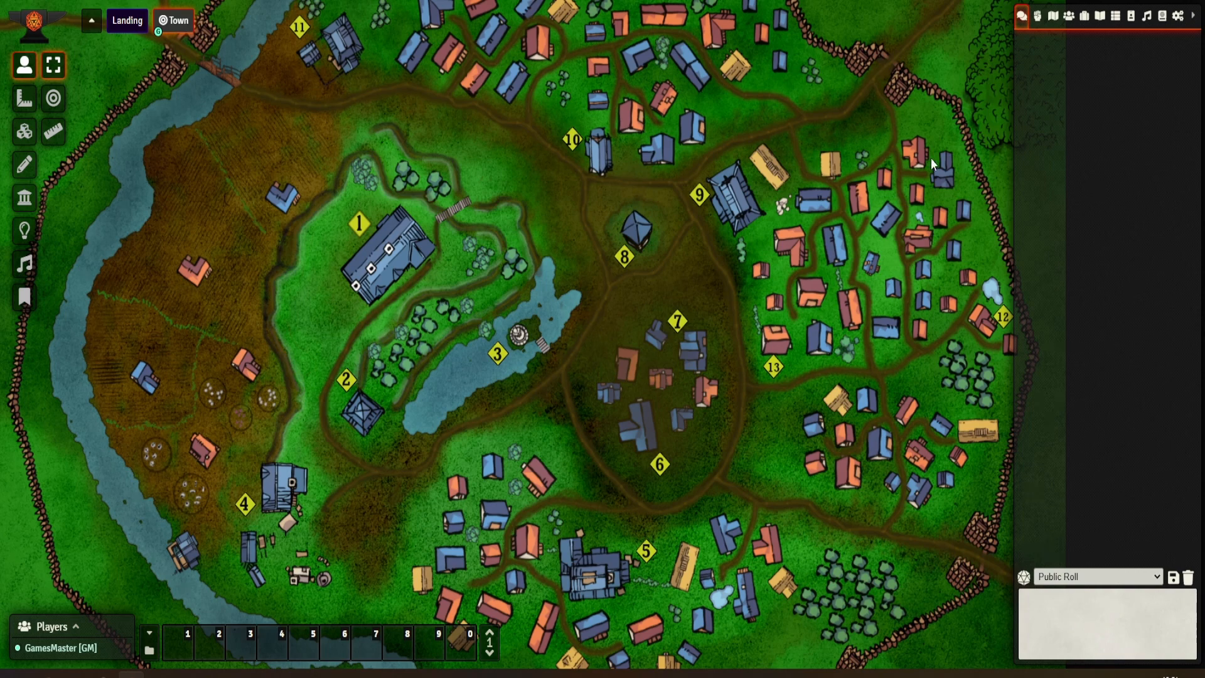
# Browse the Rosewald journal folder, viewing the NPCs subfolder and leaving the Locations subfolder expanded.
pyautogui.click(1086, 18)
pyautogui.click(1100, 16)
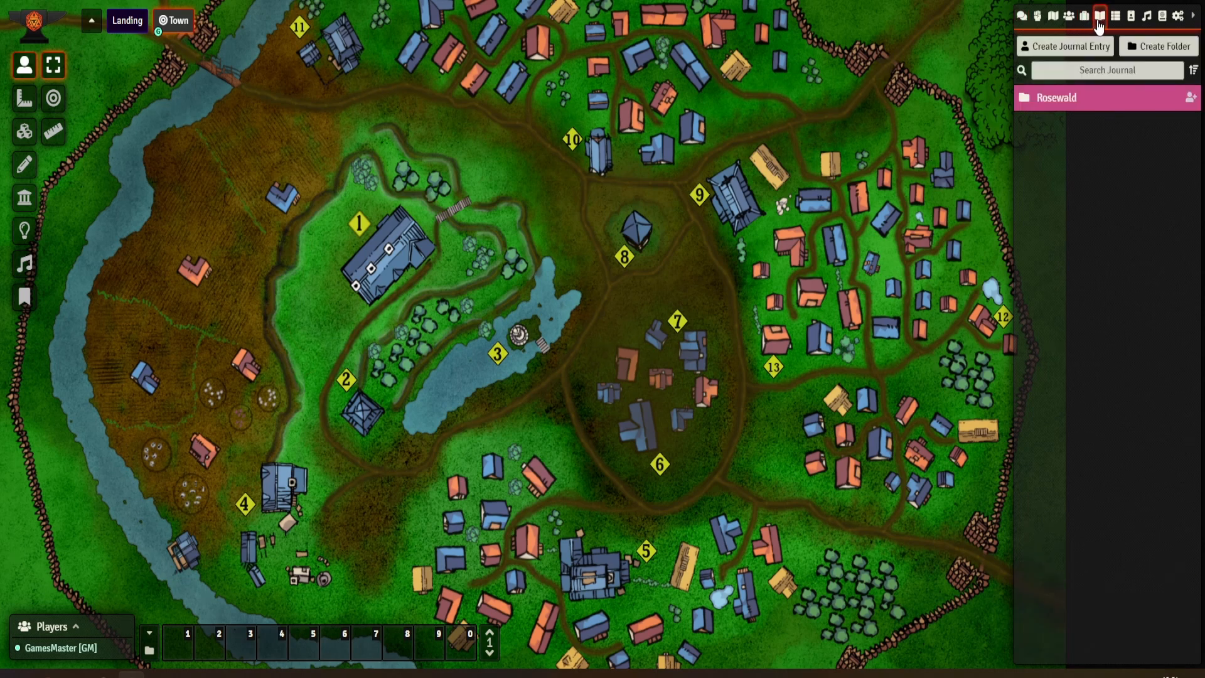
pyautogui.click(1072, 97)
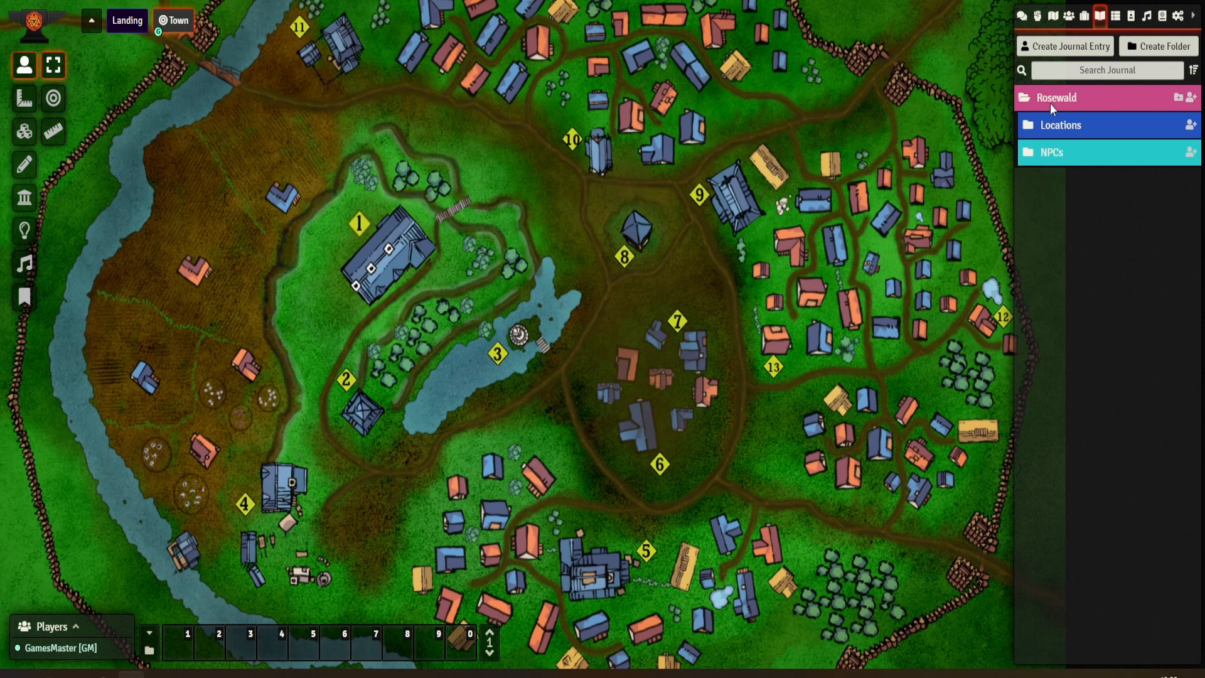
pyautogui.click(1058, 162)
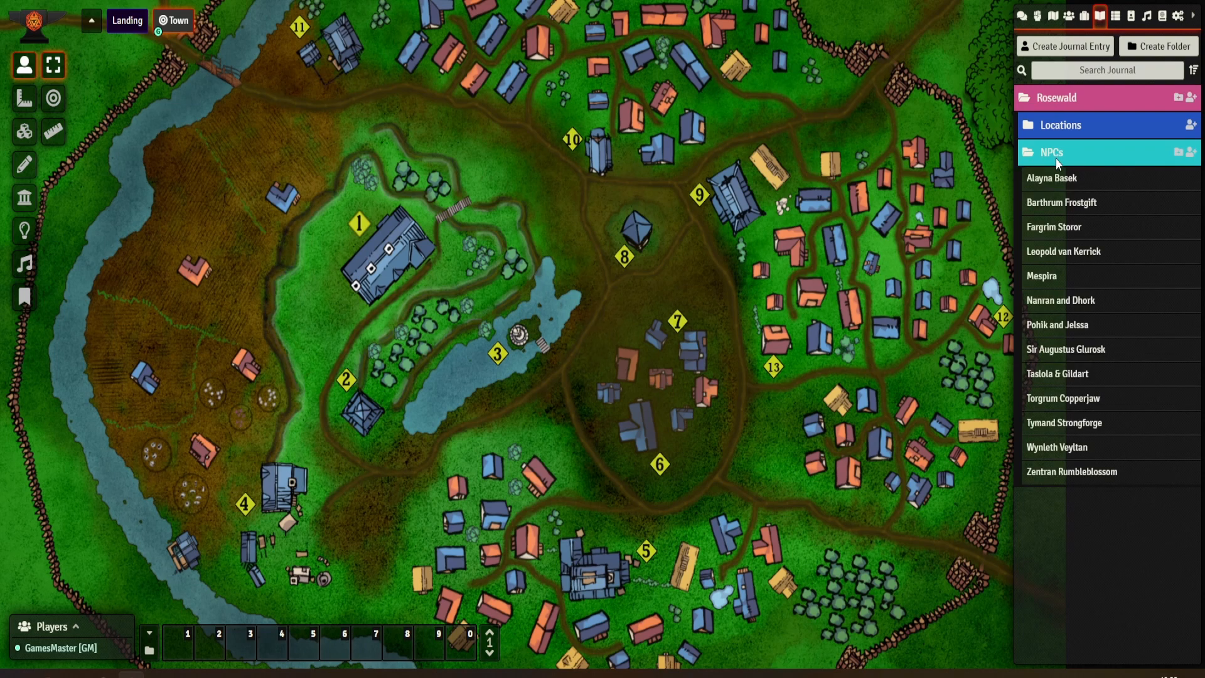
pyautogui.click(1056, 158)
pyautogui.click(1064, 136)
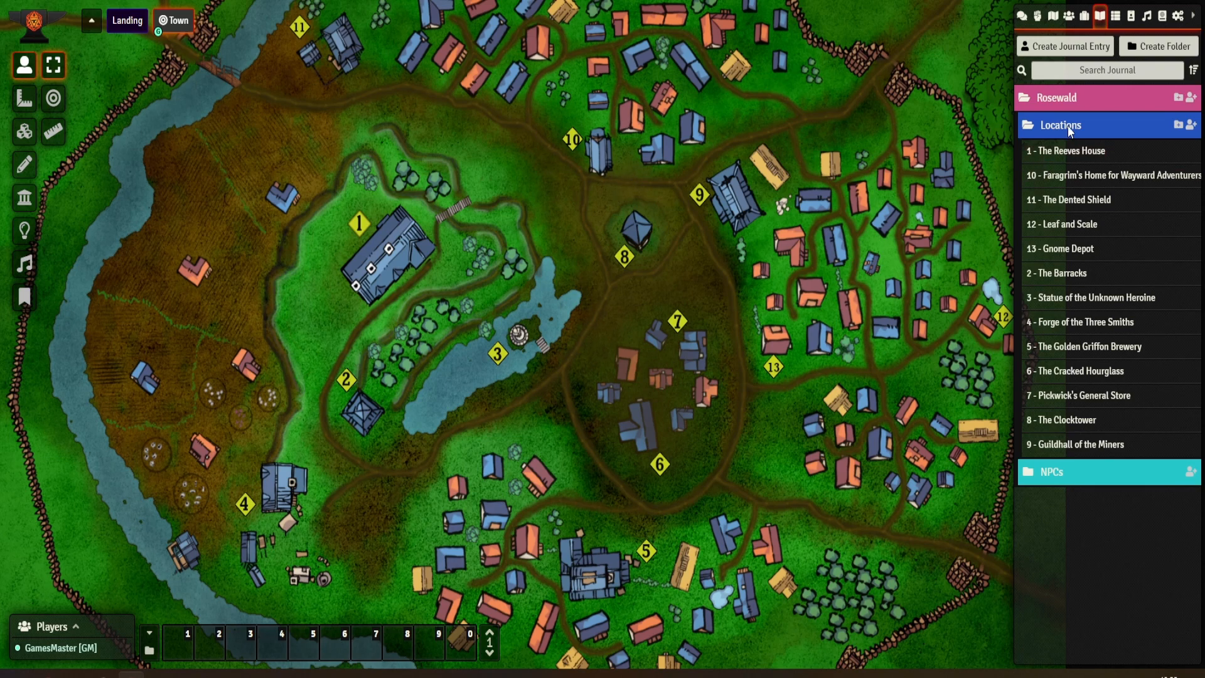
# Look through the list of available modules in Module Management and close it without changes.
pyautogui.click(1163, 17)
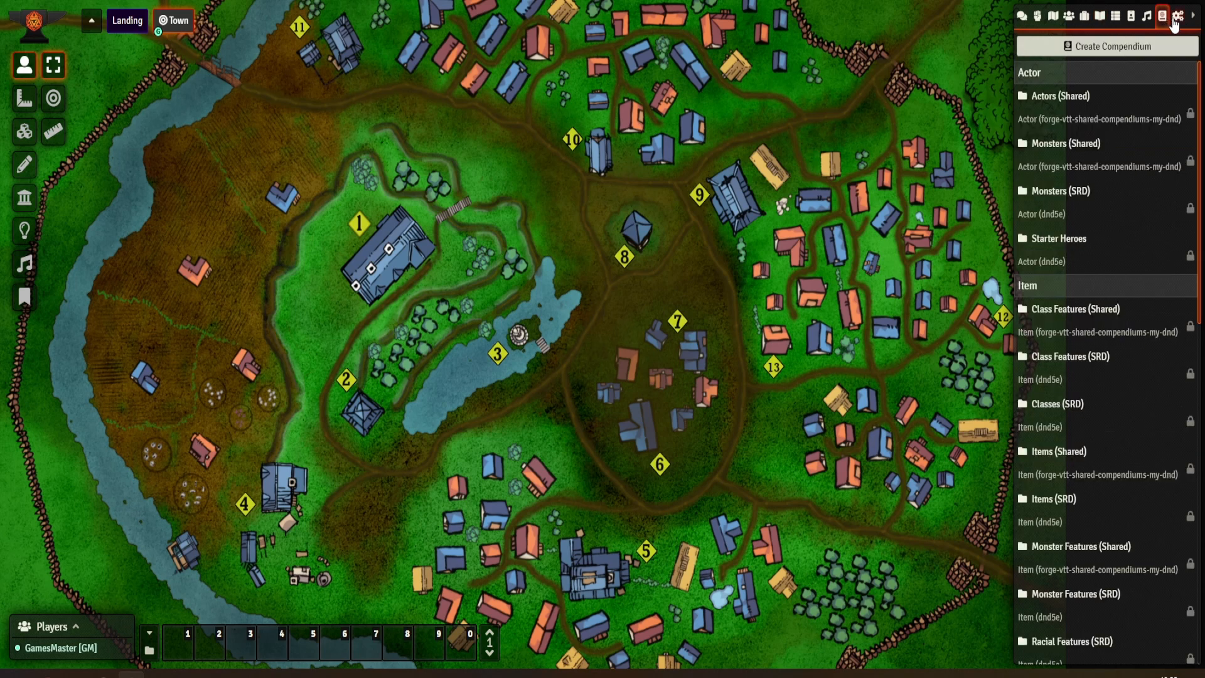
pyautogui.click(1178, 18)
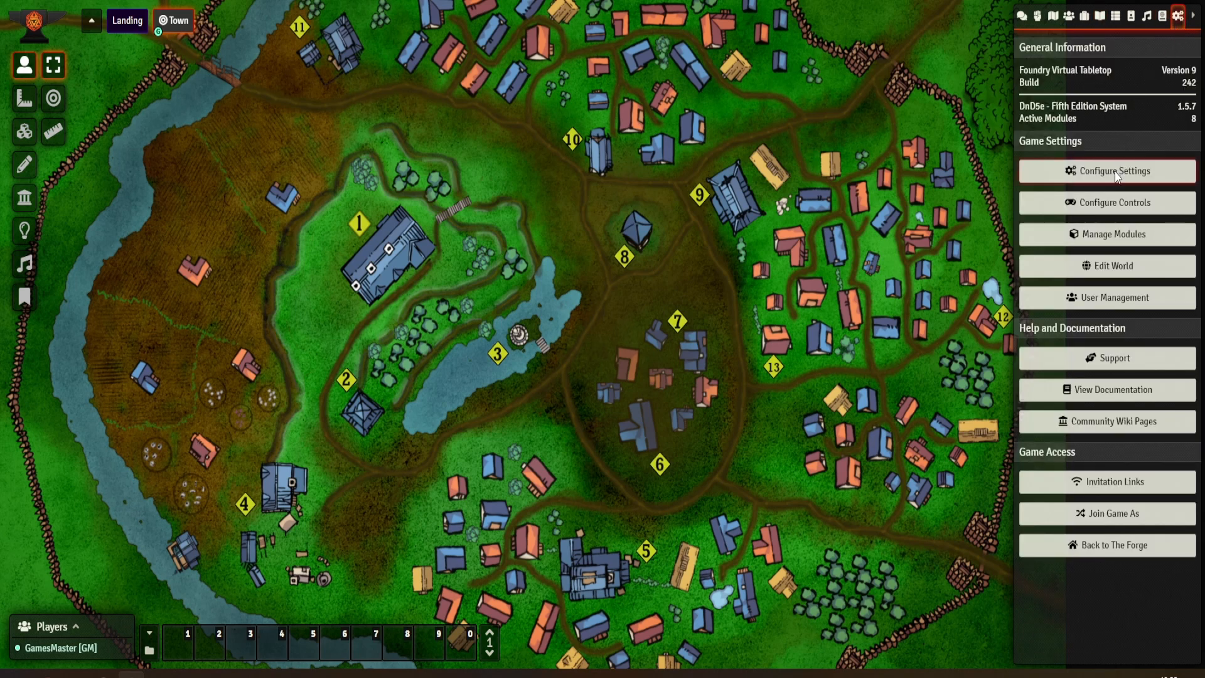
pyautogui.click(1111, 233)
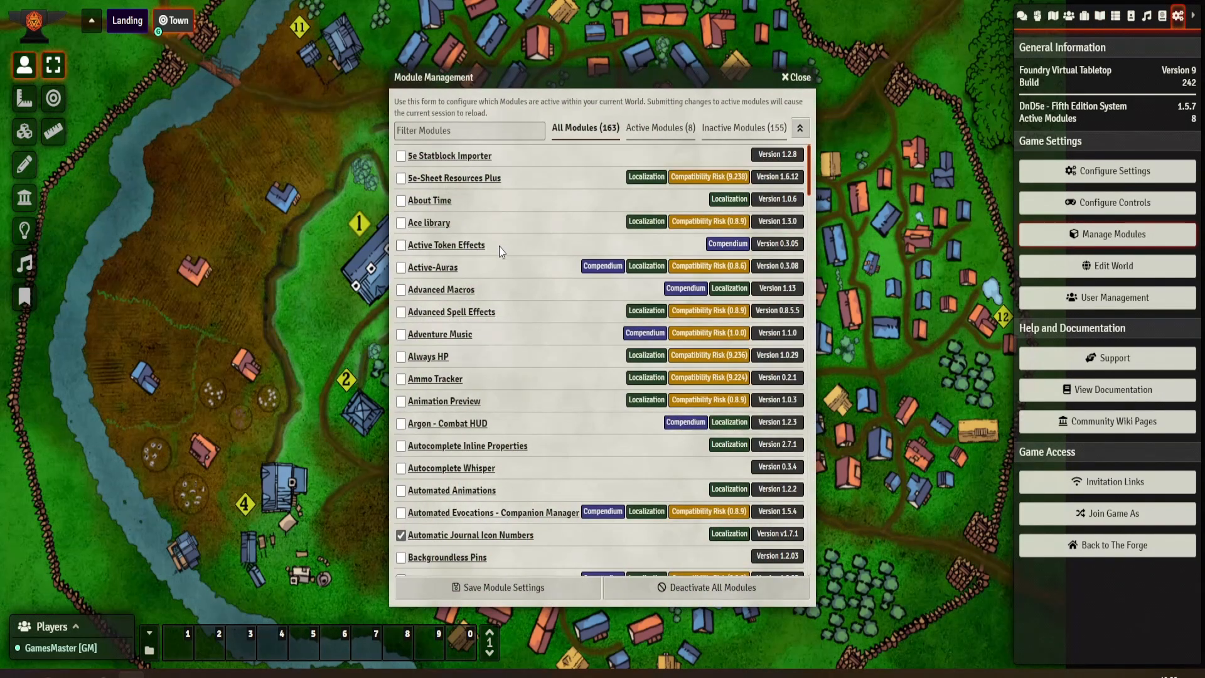
pyautogui.scroll(-2, 502, 251)
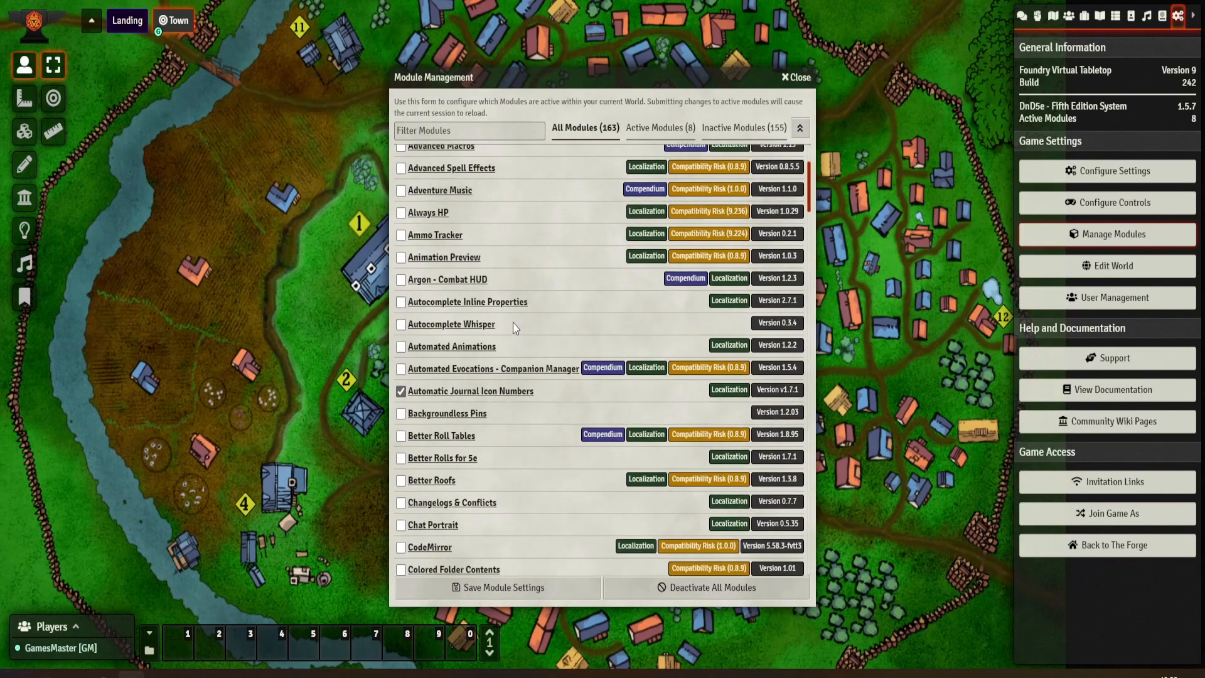
pyautogui.click(781, 82)
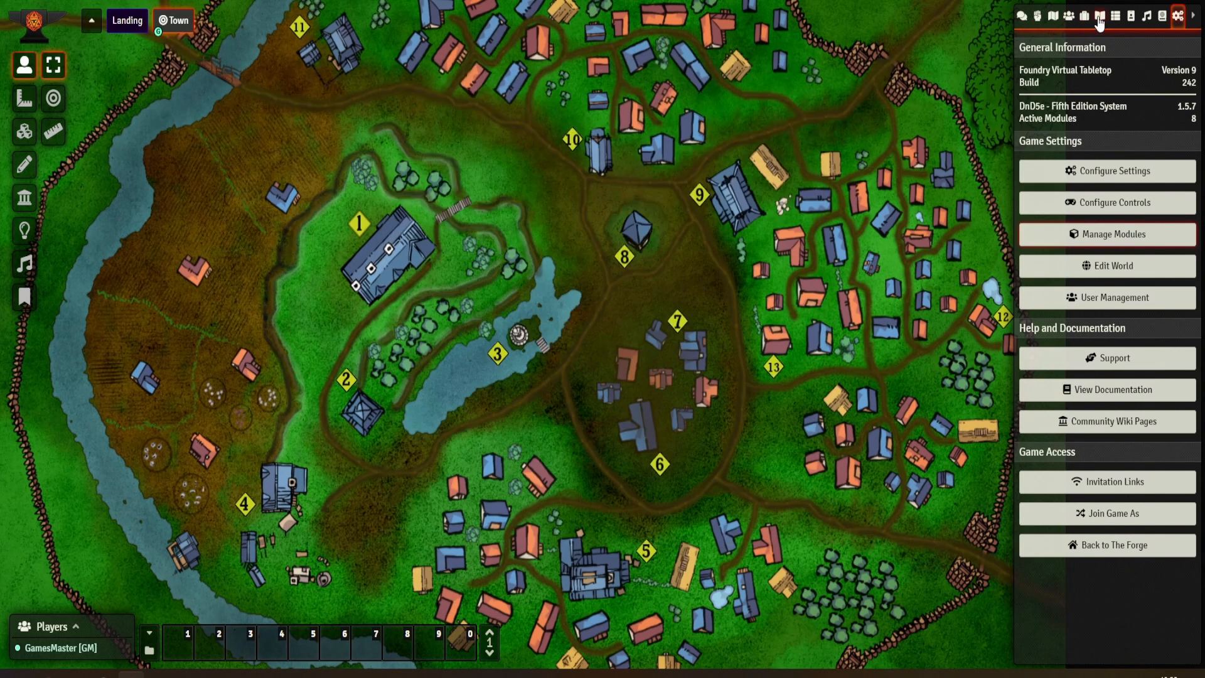
# Try placing a map note for the 1 - The Reeves House journal entry beside its building, discarding the note settings.
pyautogui.click(1099, 19)
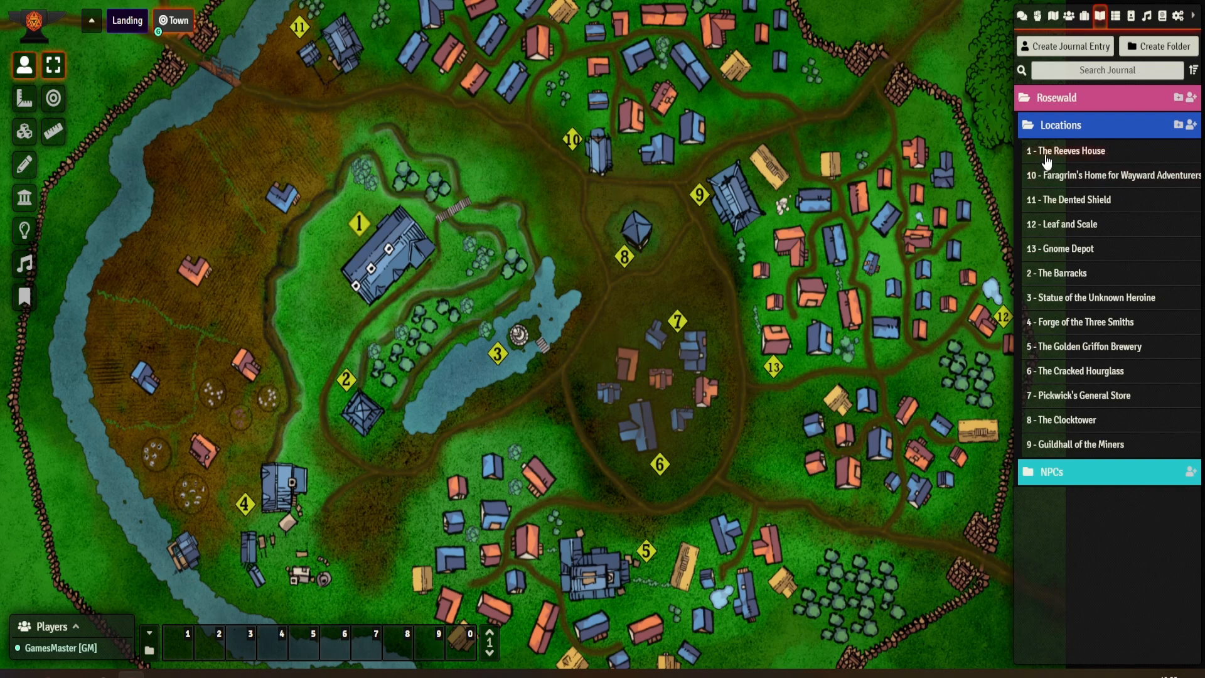
pyautogui.moveTo(1047, 160); pyautogui.dragTo(362, 226)
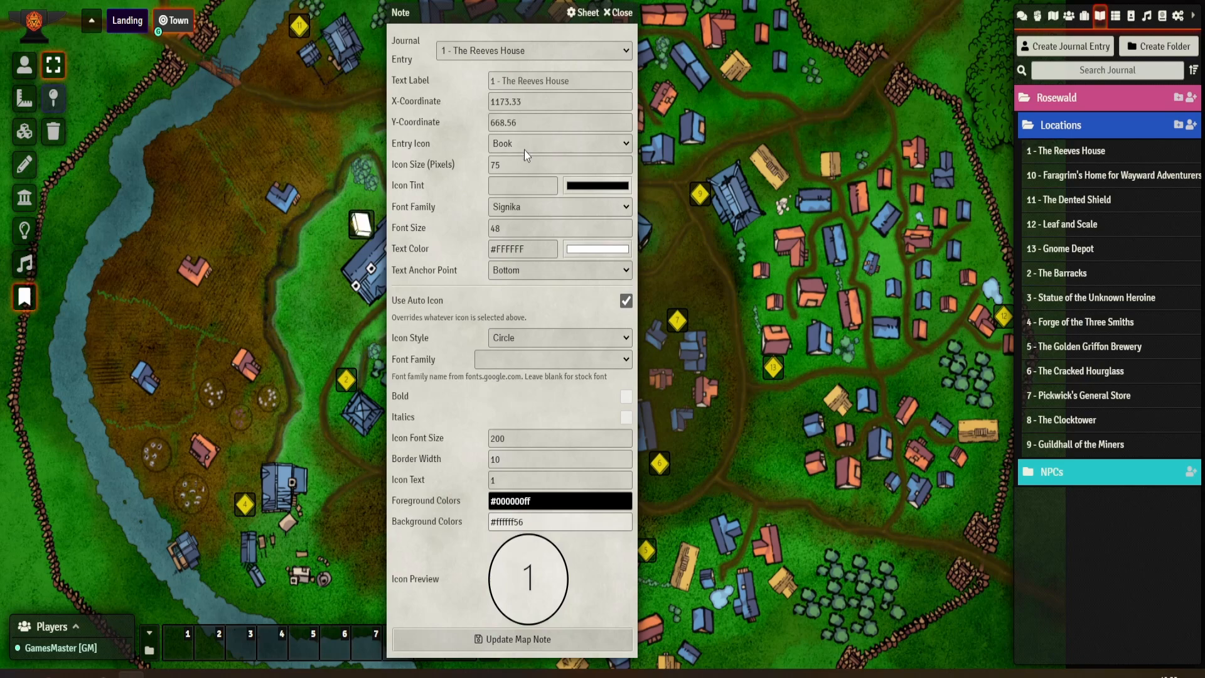
pyautogui.click(620, 13)
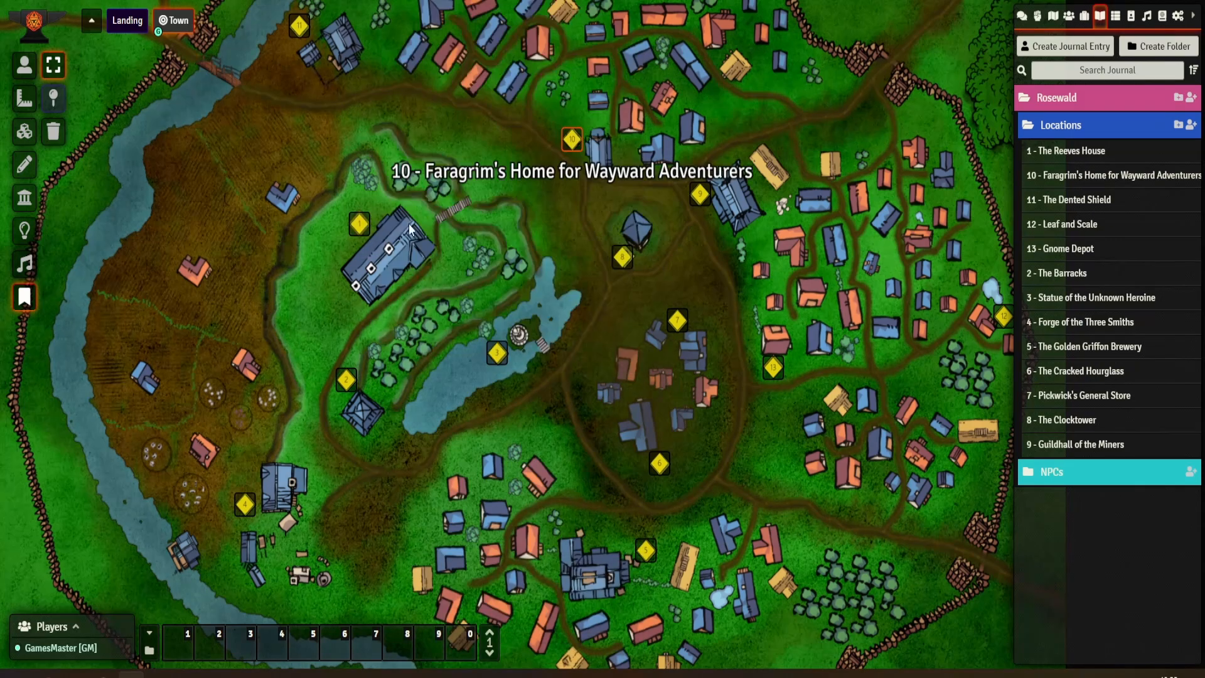
pyautogui.moveTo(416, 191); pyautogui.dragTo(359, 221)
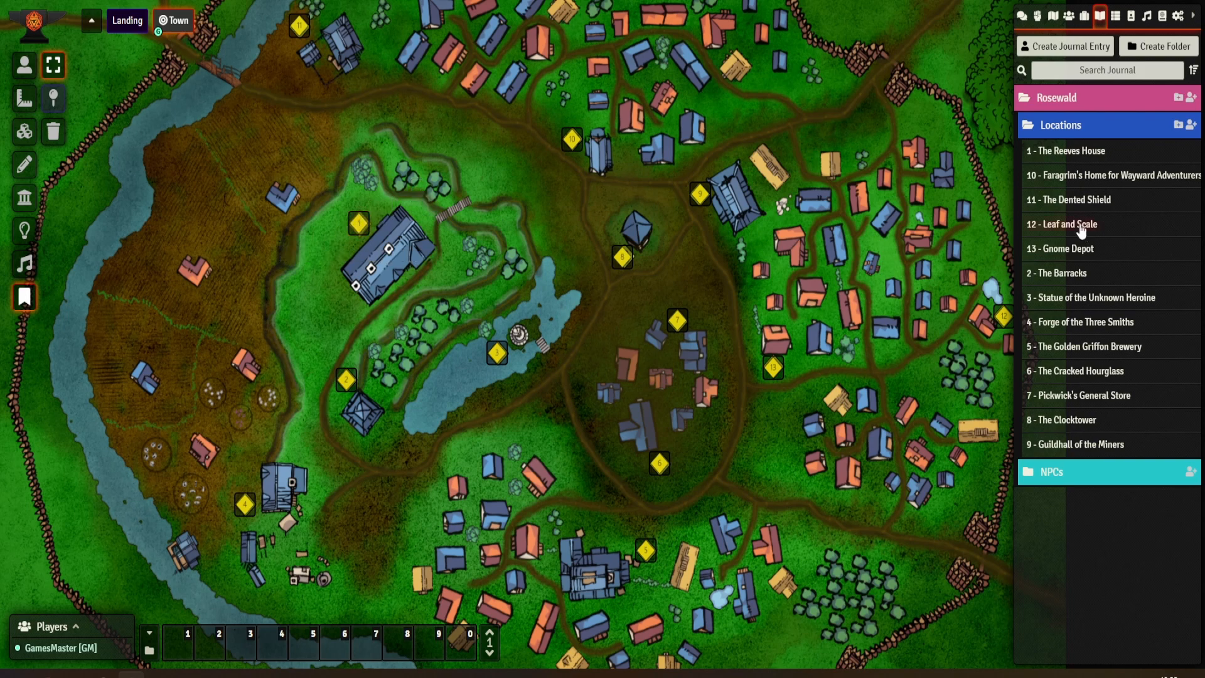
# Start another map note for 1 - The Reeves House and examine its auto icon, icon style and font family options without saving.
pyautogui.moveTo(1076, 157); pyautogui.dragTo(516, 188)
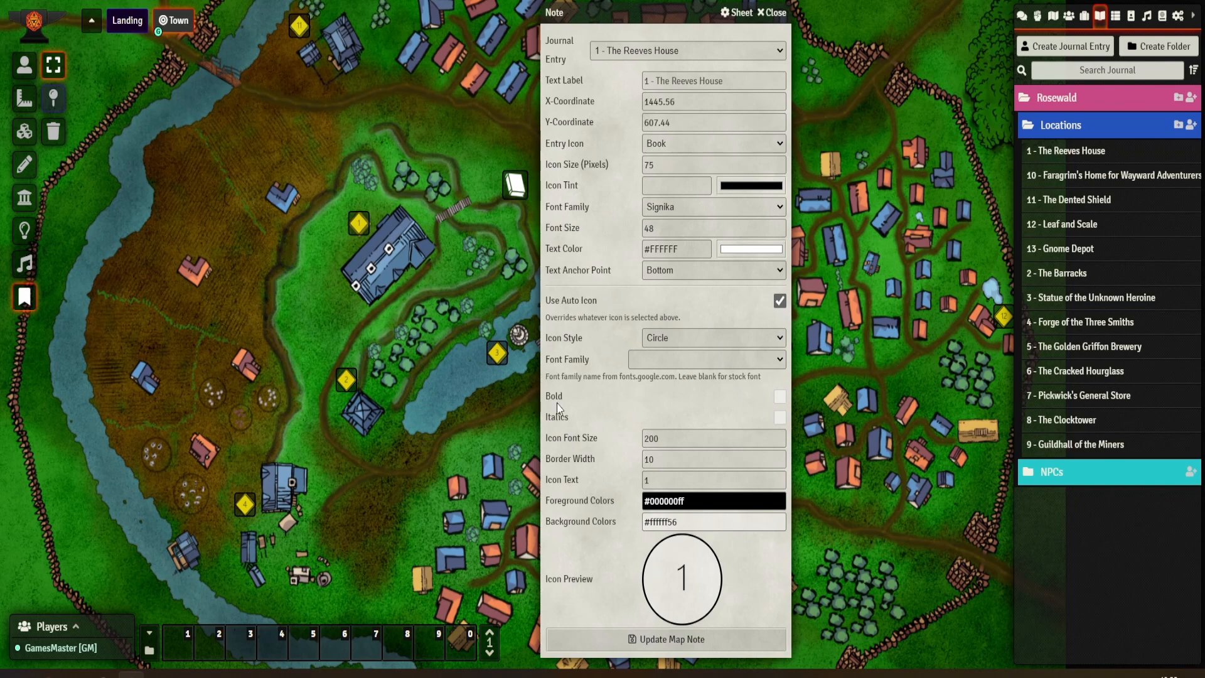
pyautogui.click(779, 300)
pyautogui.click(780, 301)
pyautogui.click(686, 338)
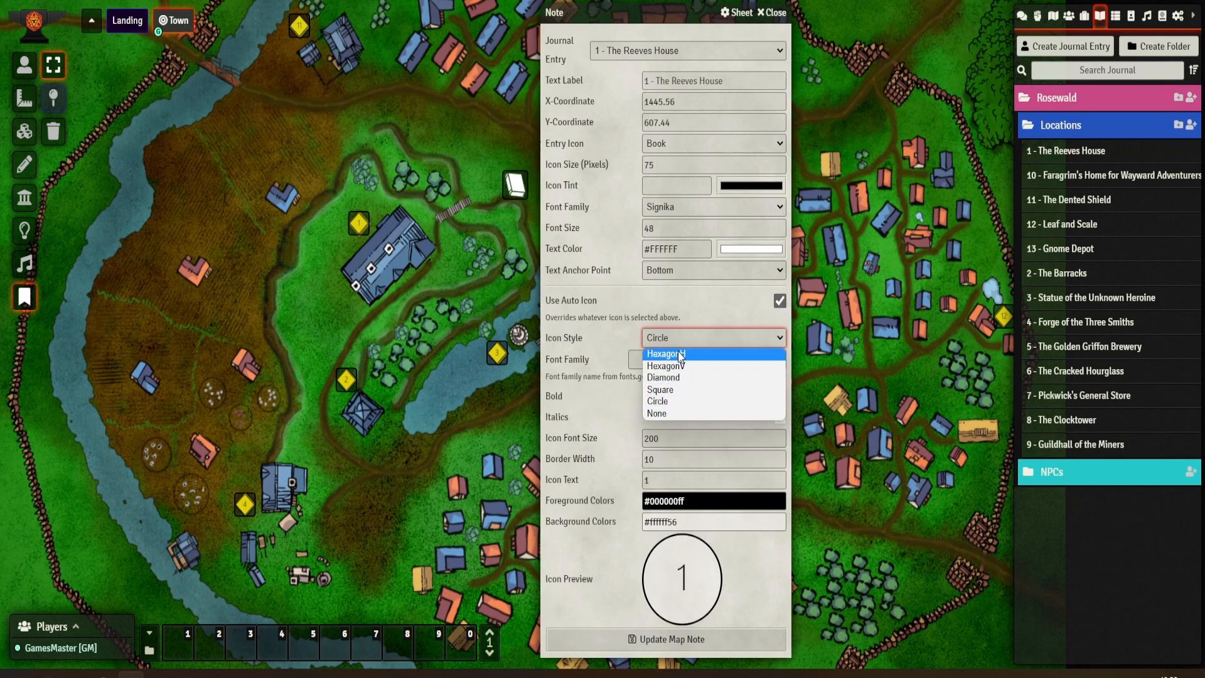
pyautogui.click(677, 298)
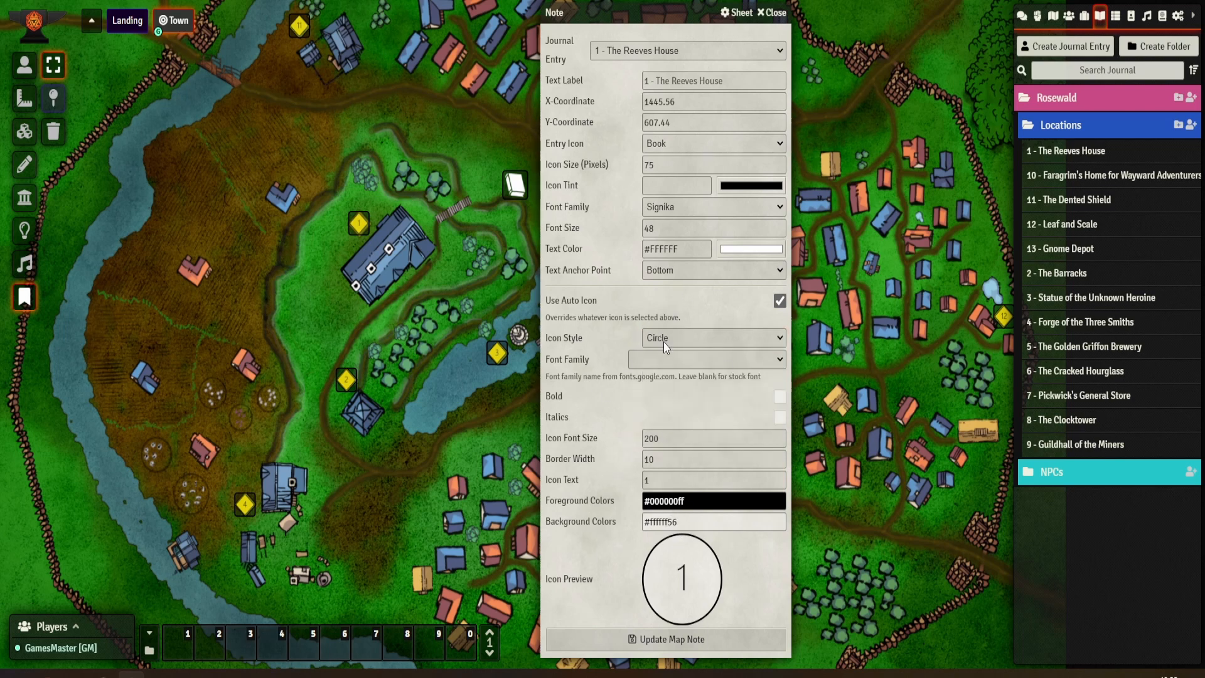
pyautogui.click(661, 359)
pyautogui.scroll(-5, 668, 456)
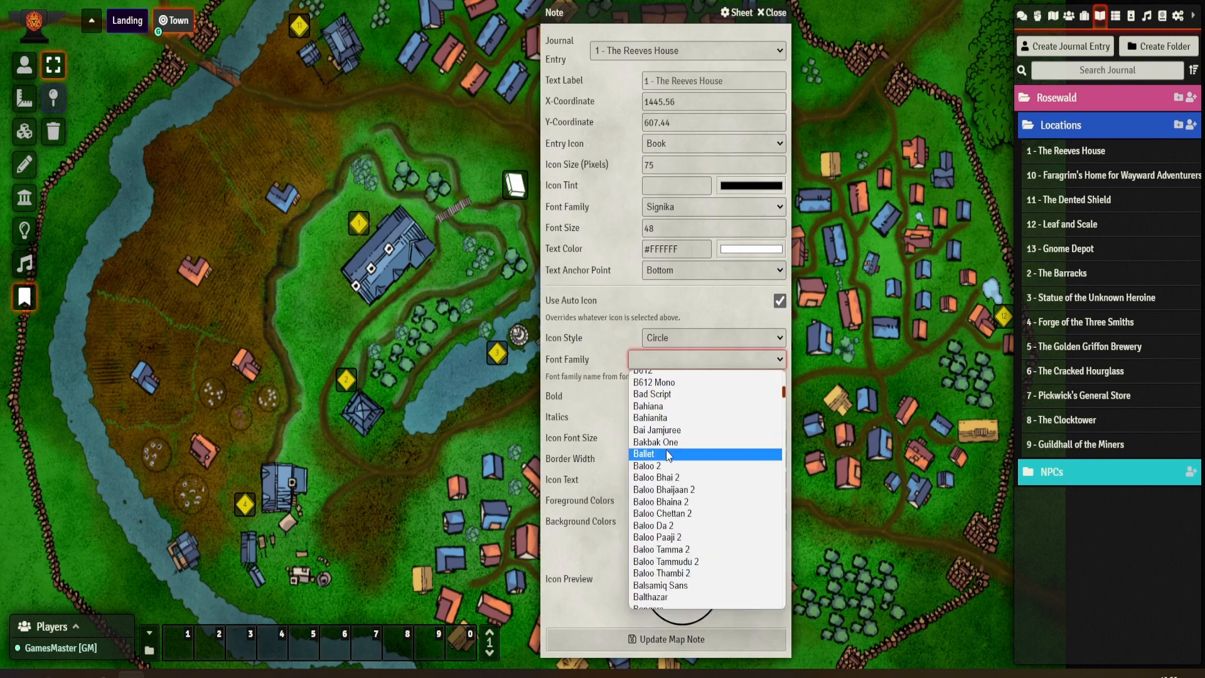
pyautogui.click(615, 434)
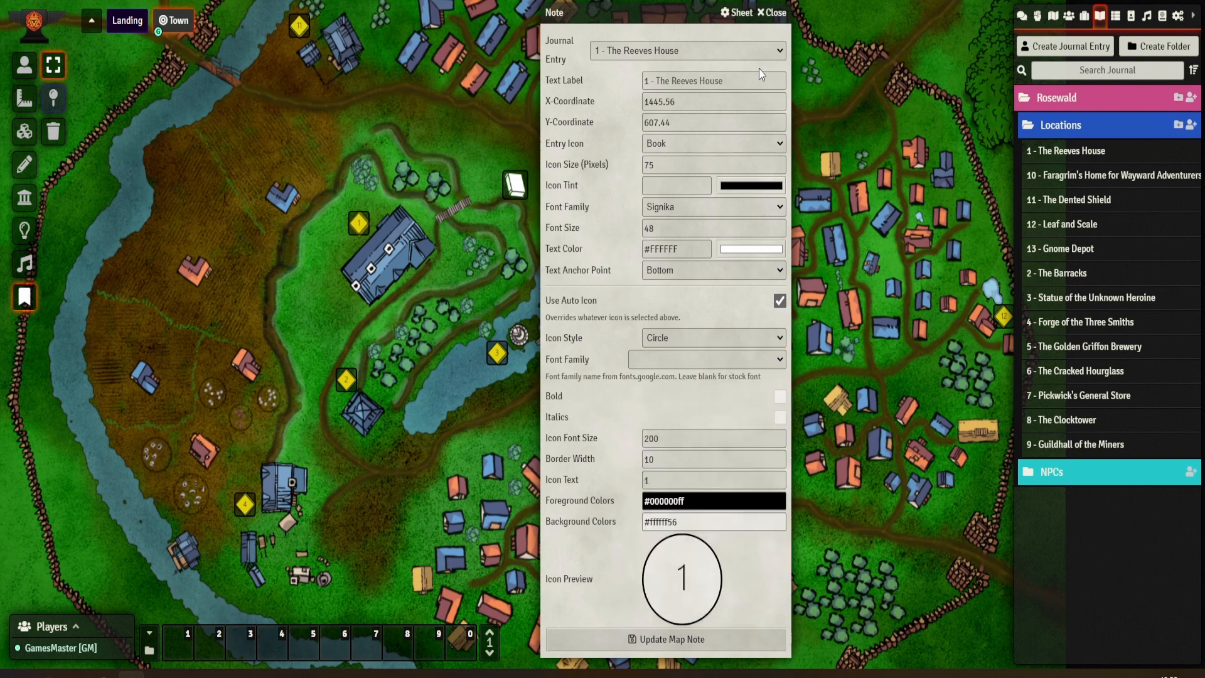
pyautogui.click(774, 21)
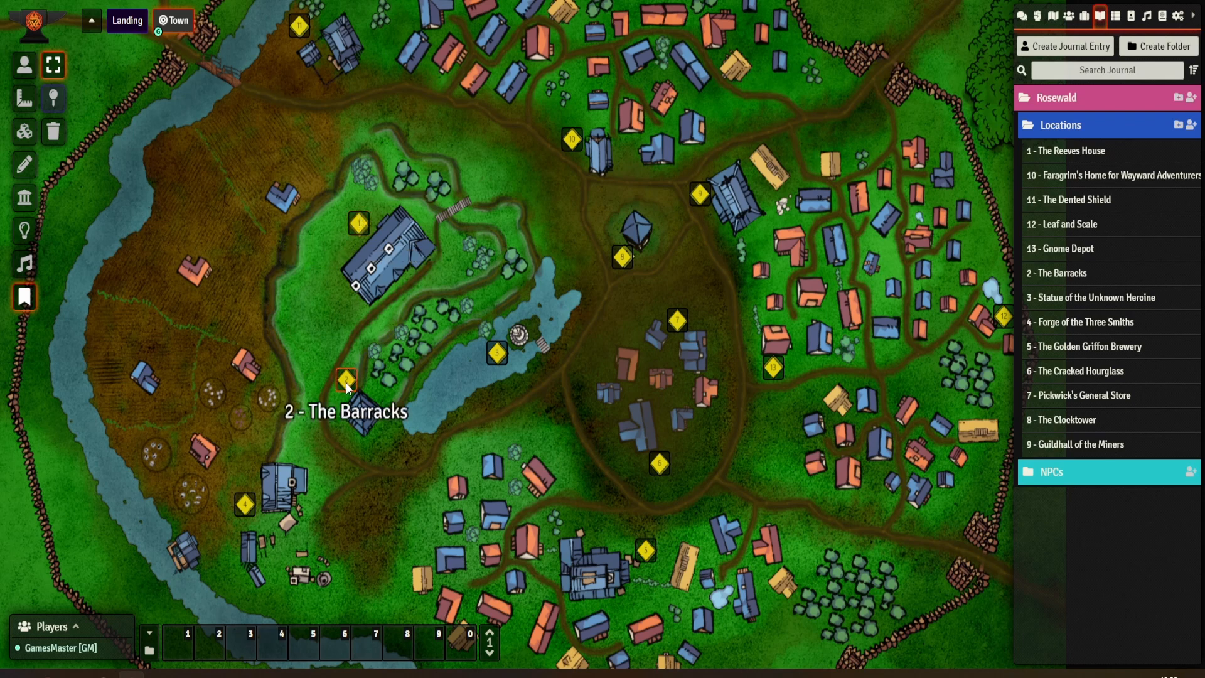
# Read the 4 - Forge of the Three Smiths entry from its map note and close it.
pyautogui.doubleClick(243, 503)
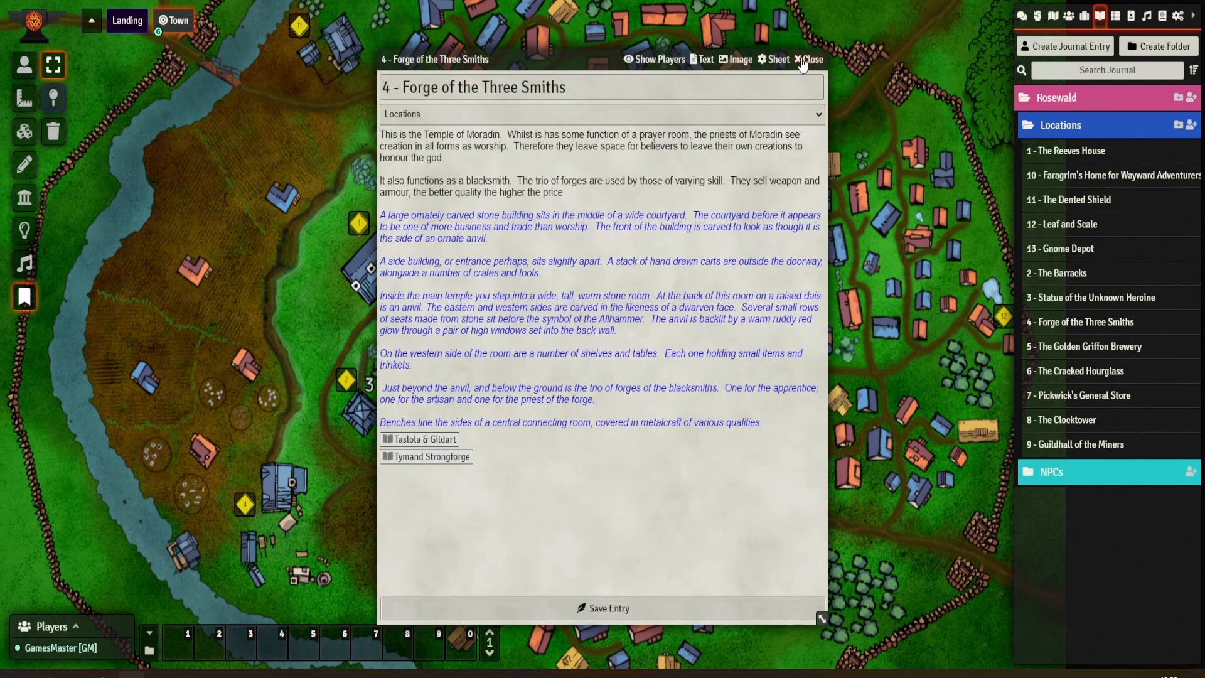
pyautogui.click(815, 61)
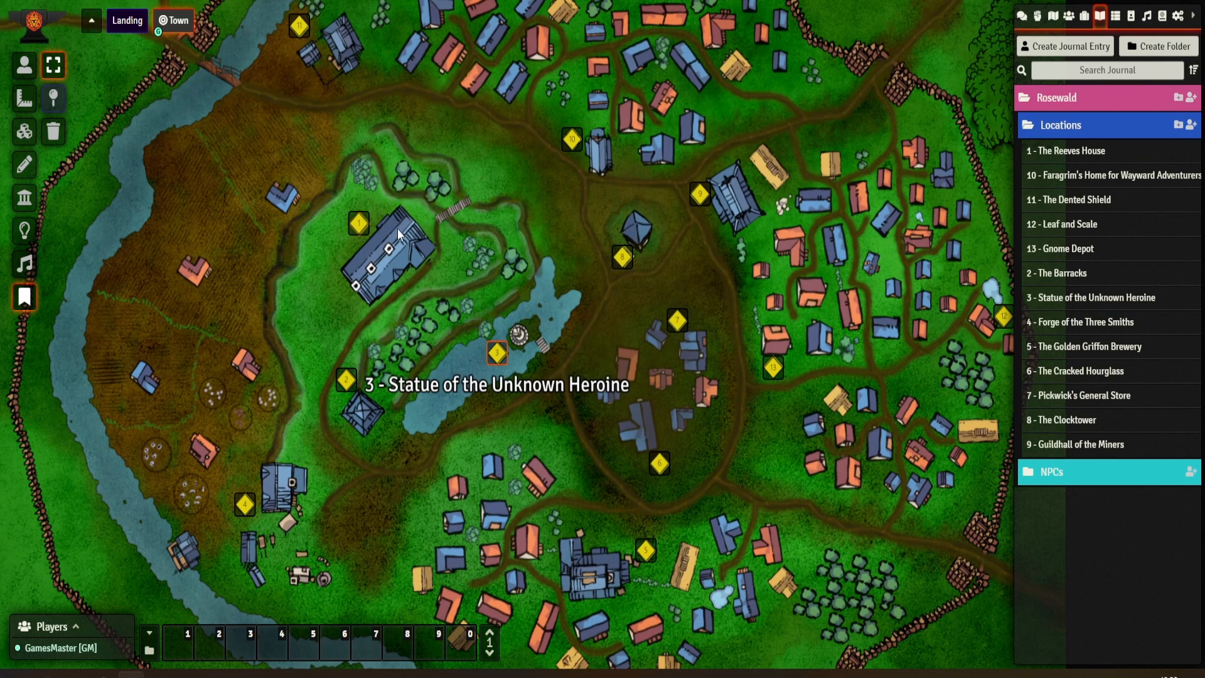
# Replace the first NPC link in the 1 - The Reeves House entry with a fresh link to the same NPC's journal entry, and save.
pyautogui.doubleClick(360, 223)
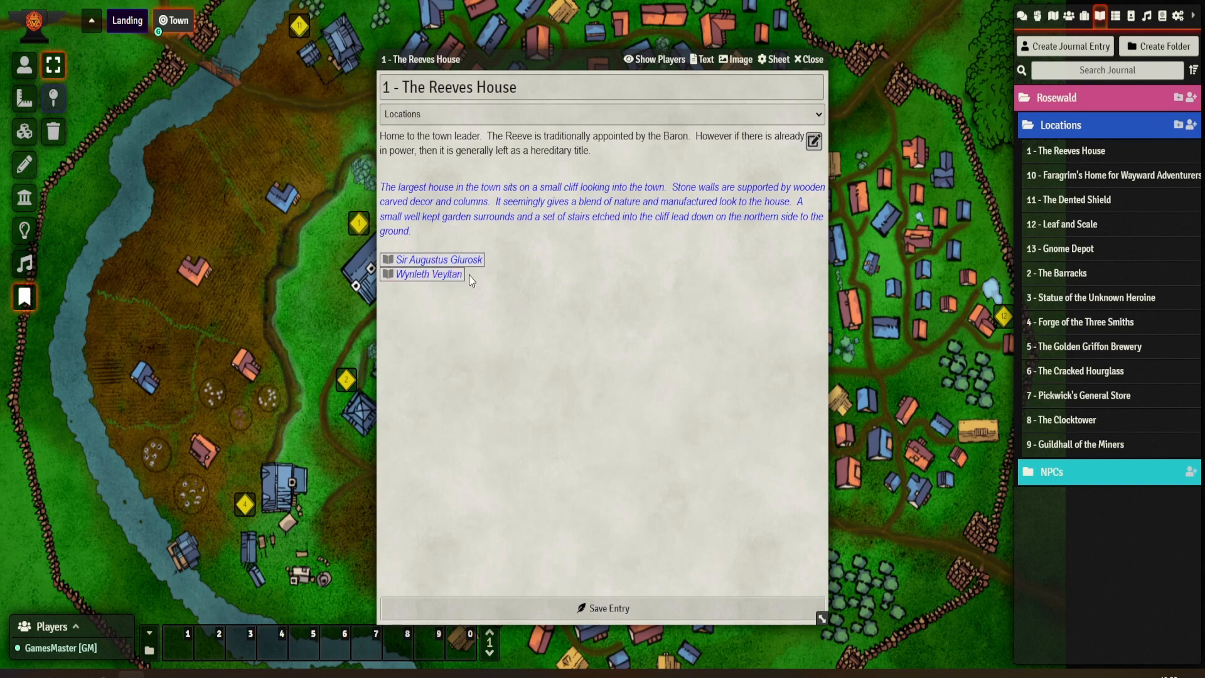
pyautogui.click(813, 141)
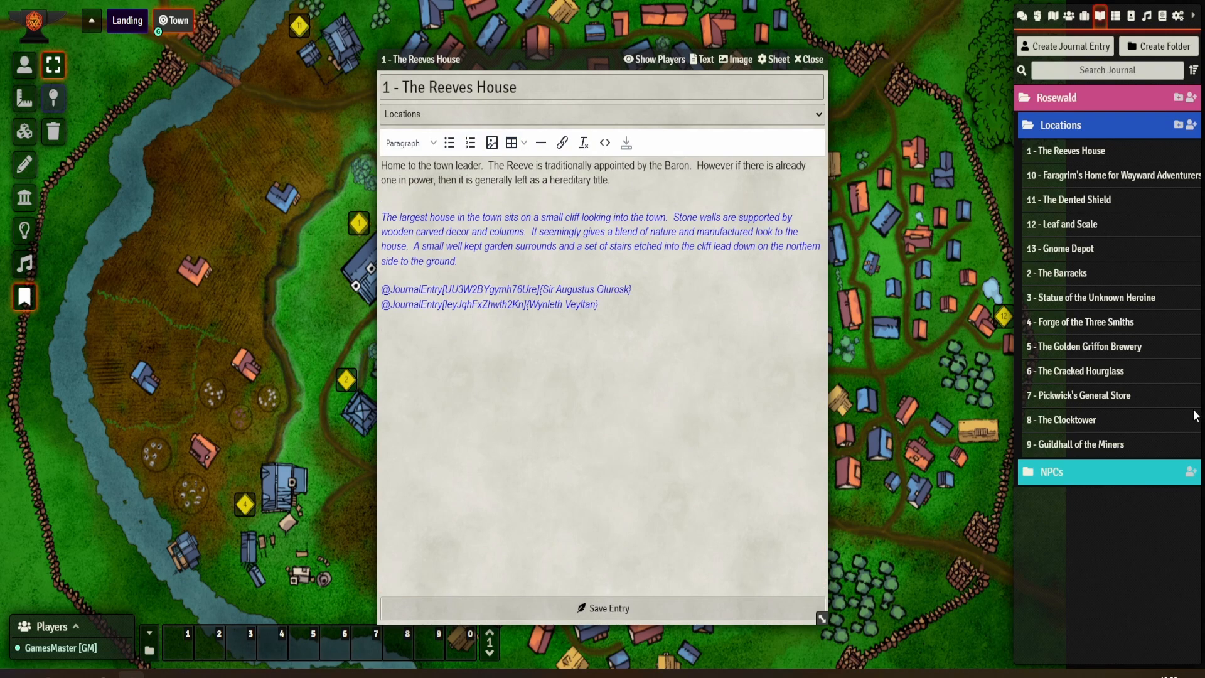
pyautogui.click(1052, 477)
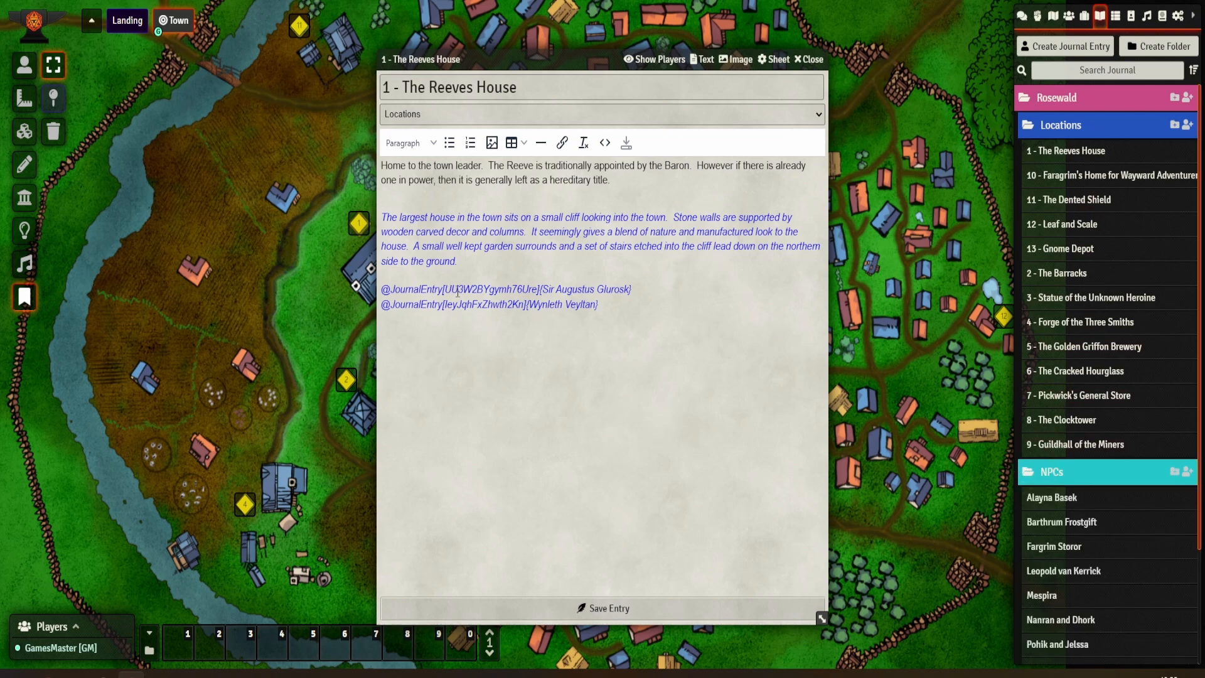
pyautogui.moveTo(661, 292); pyautogui.dragTo(363, 296)
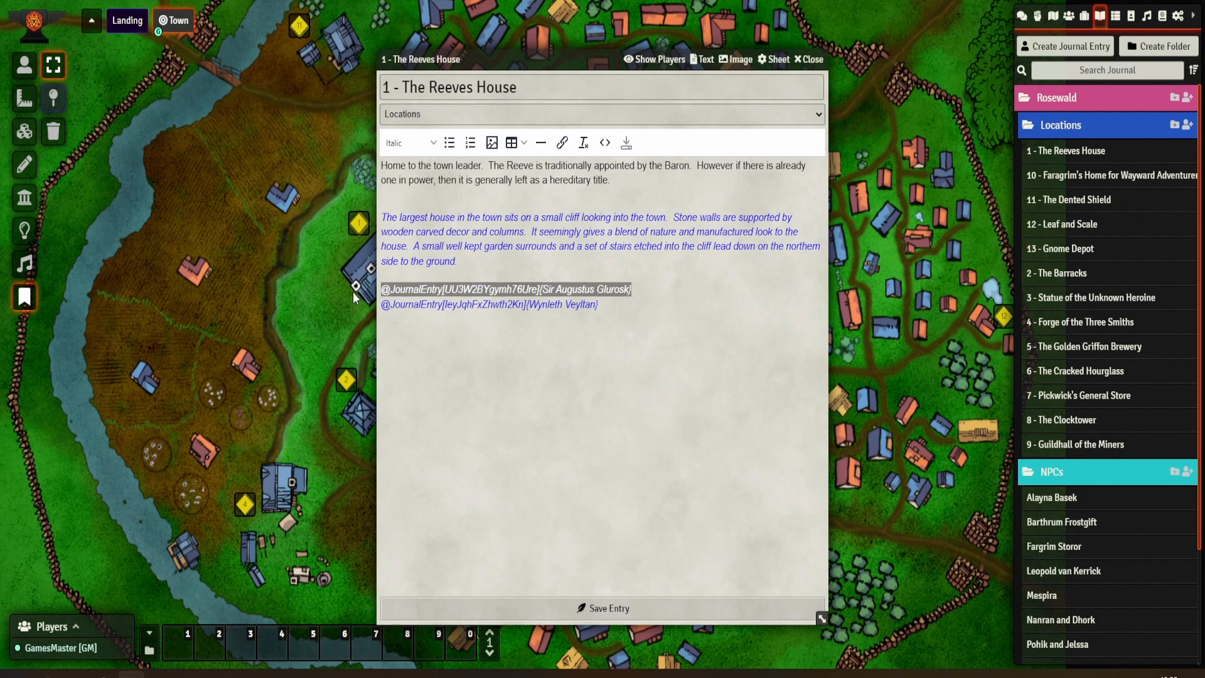
pyautogui.press('BackSpace')
pyautogui.scroll(-2, 1071, 465)
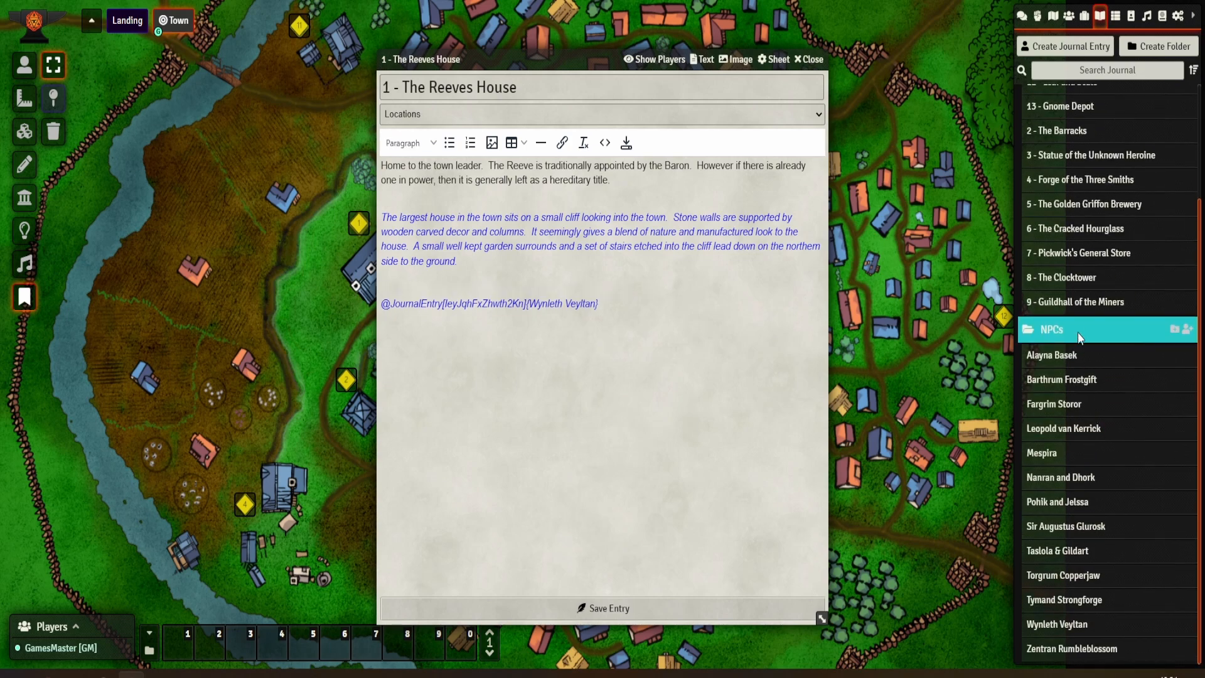
pyautogui.moveTo(1060, 532); pyautogui.dragTo(414, 286)
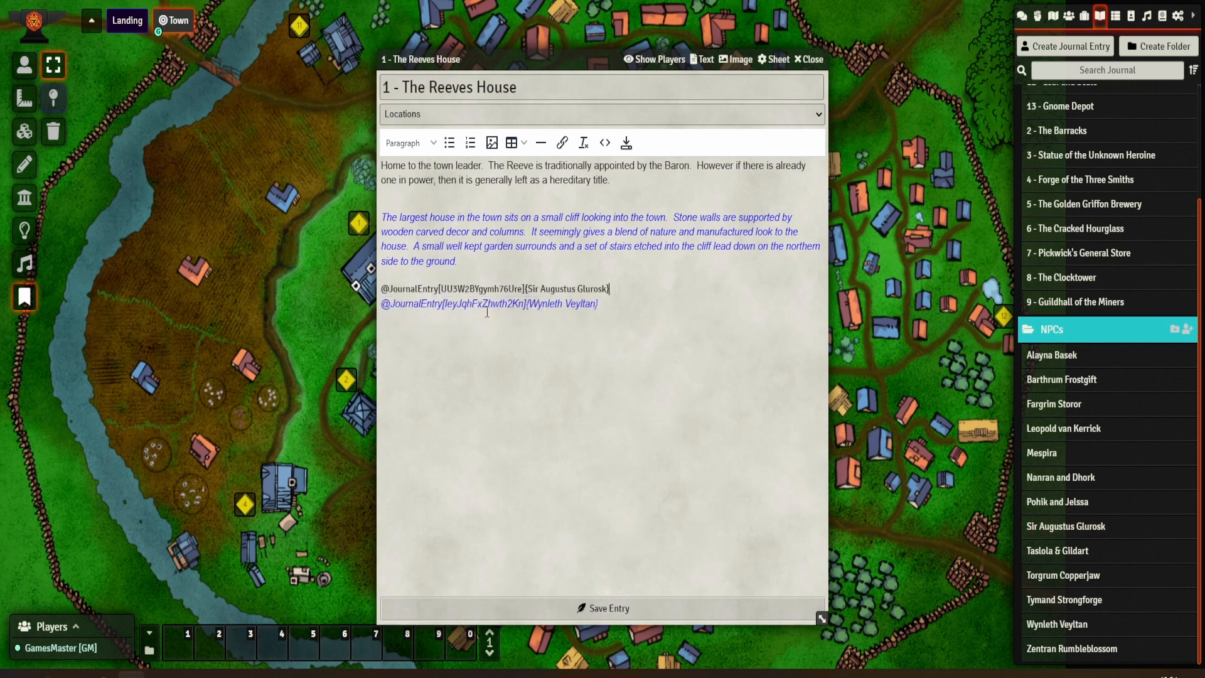
pyautogui.click(605, 609)
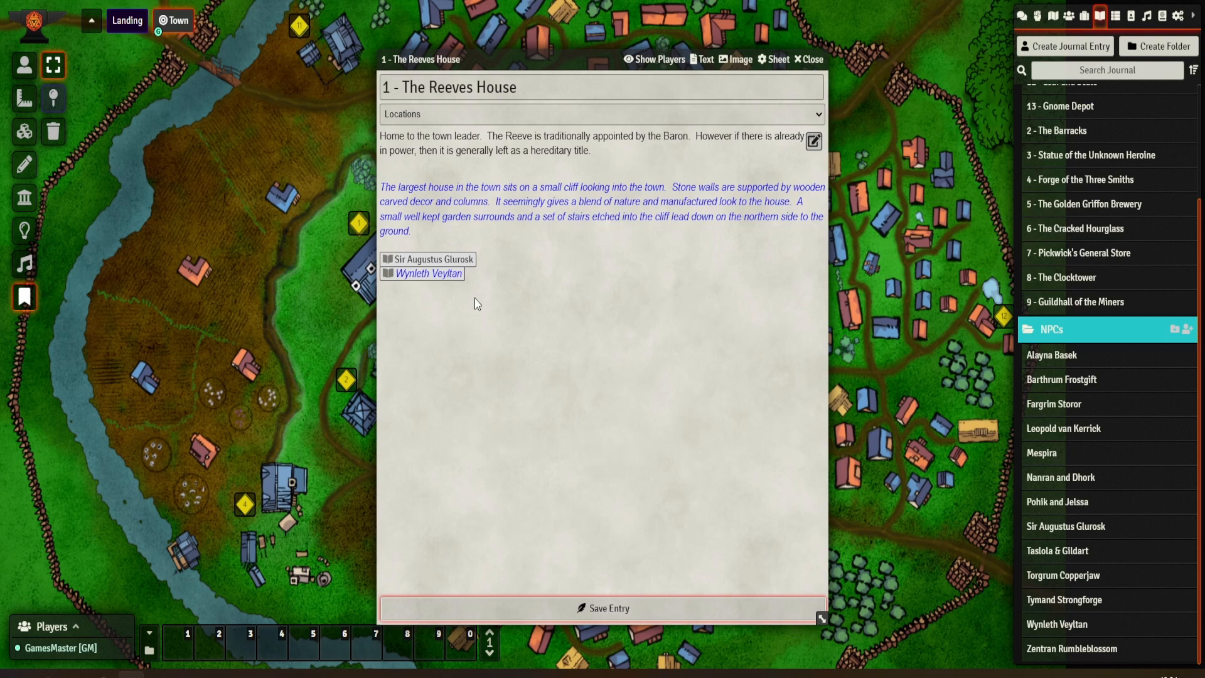
# Read the first linked NPC's journal entry from The Reeves House, and close both entries.
pyautogui.click(444, 259)
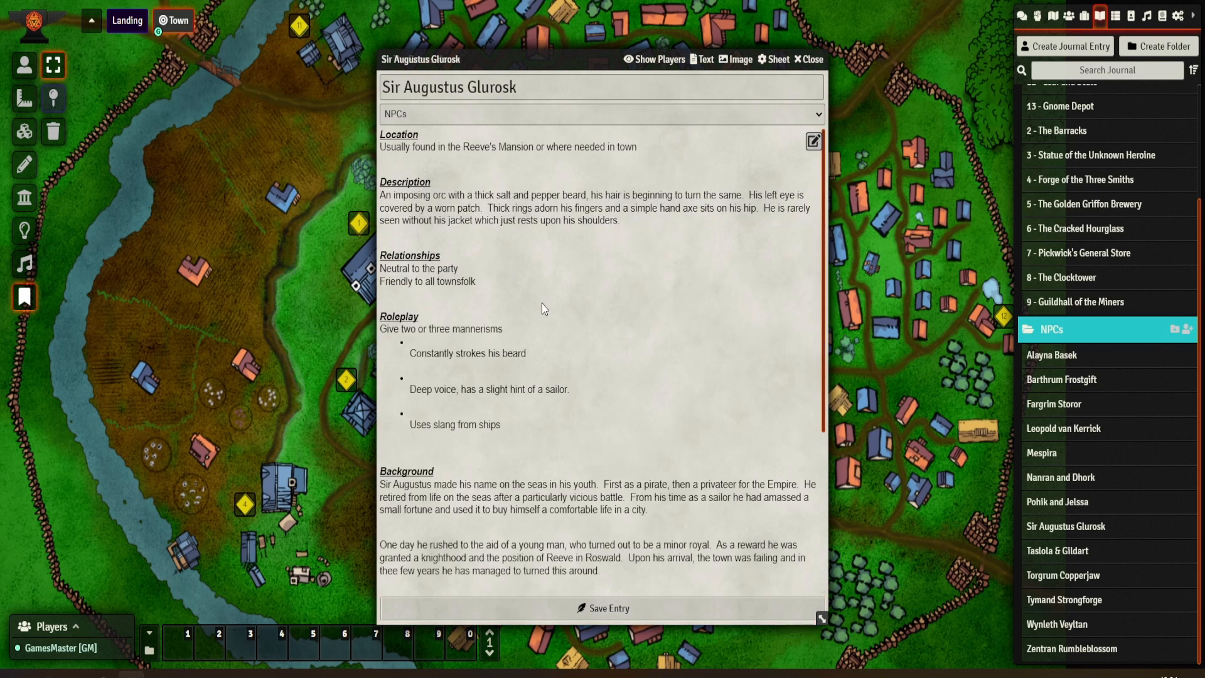
pyautogui.scroll(-4, 544, 308)
pyautogui.scroll(6, 545, 314)
pyautogui.click(811, 58)
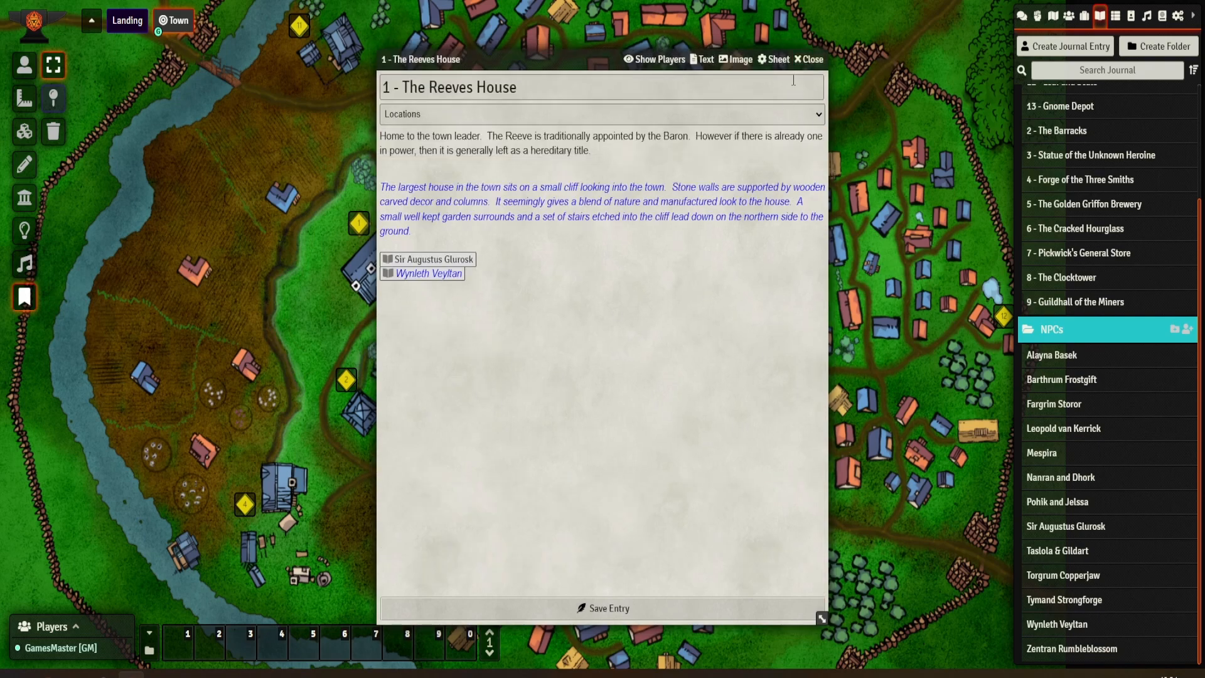
pyautogui.click(810, 57)
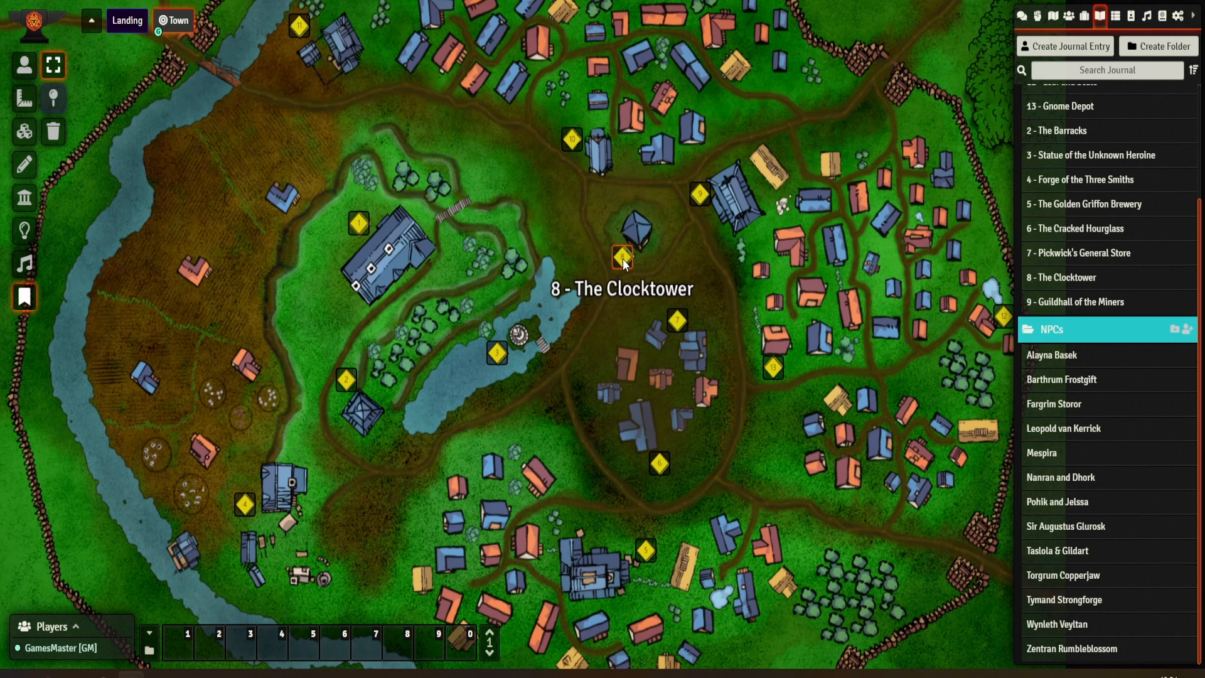
# Read the 9 - Guildhall of the Miners entry from its map note and close it.
pyautogui.doubleClick(703, 194)
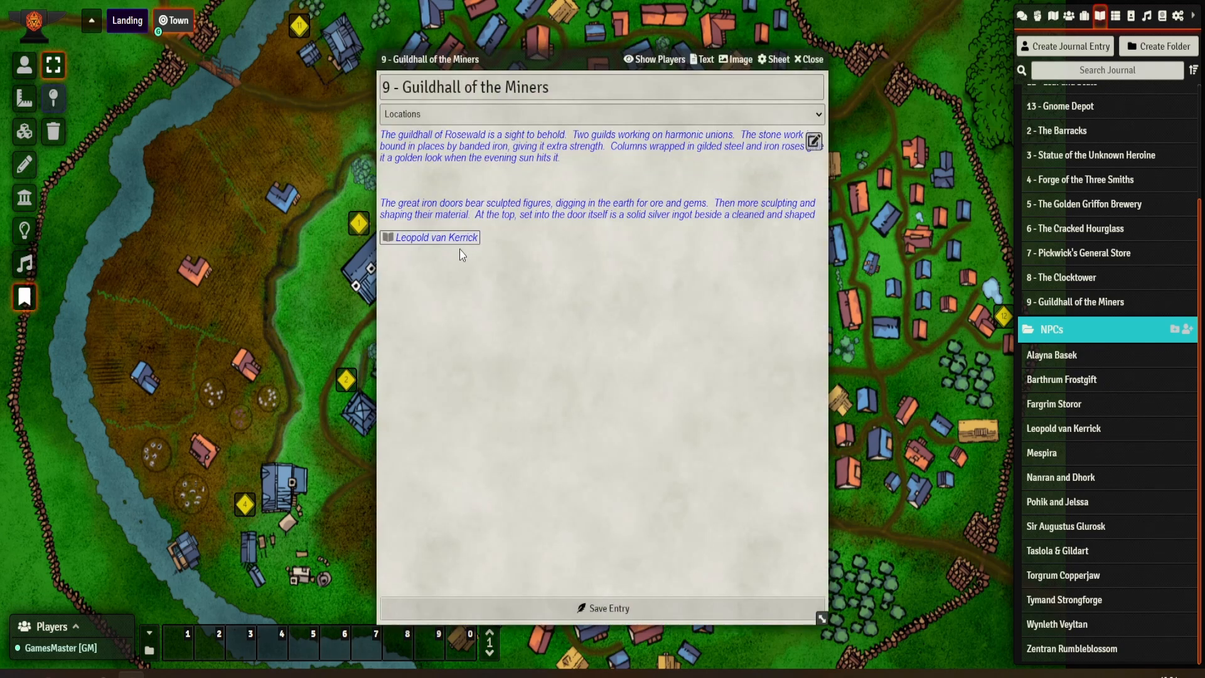
pyautogui.click(814, 60)
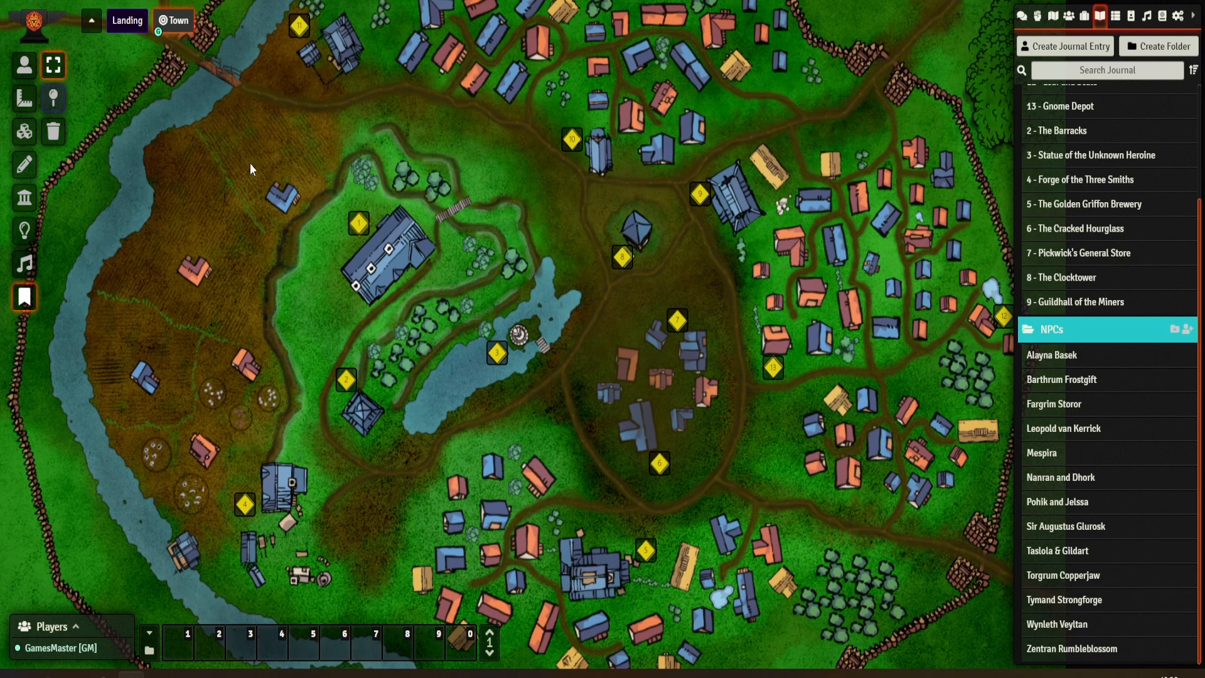
# Switch to tile editing, compare the actor, item and journal directories, and collapse the Rosewald journal folder.
pyautogui.click(26, 132)
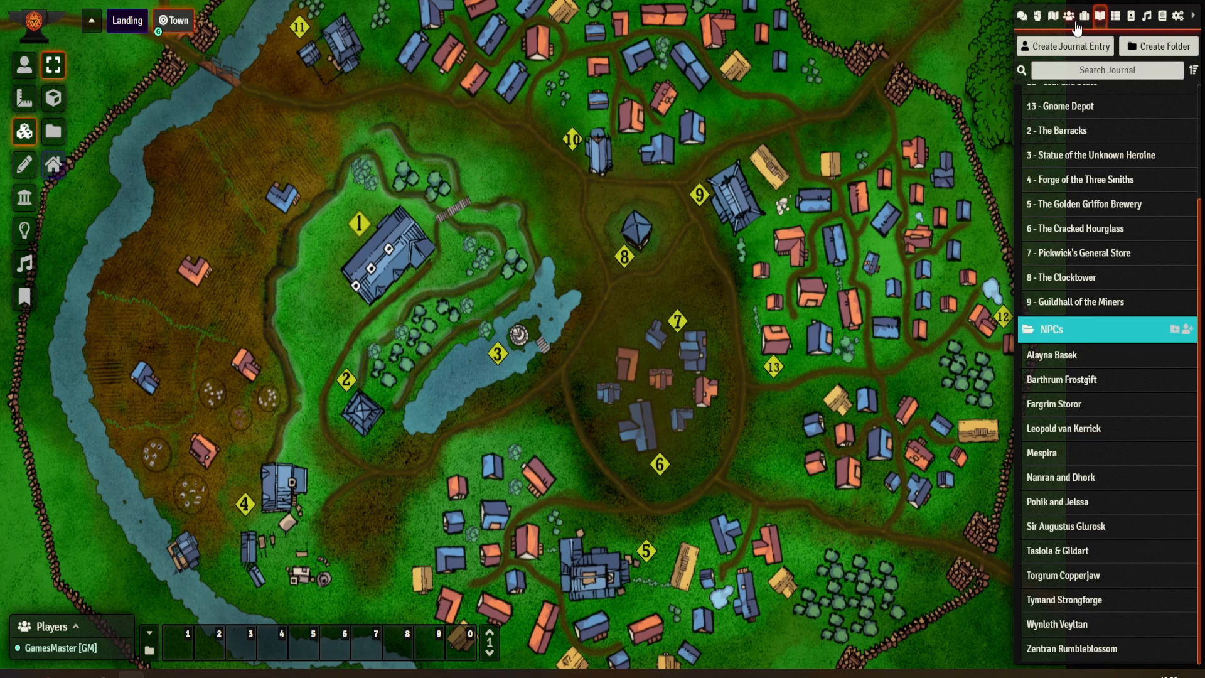
pyautogui.click(1069, 16)
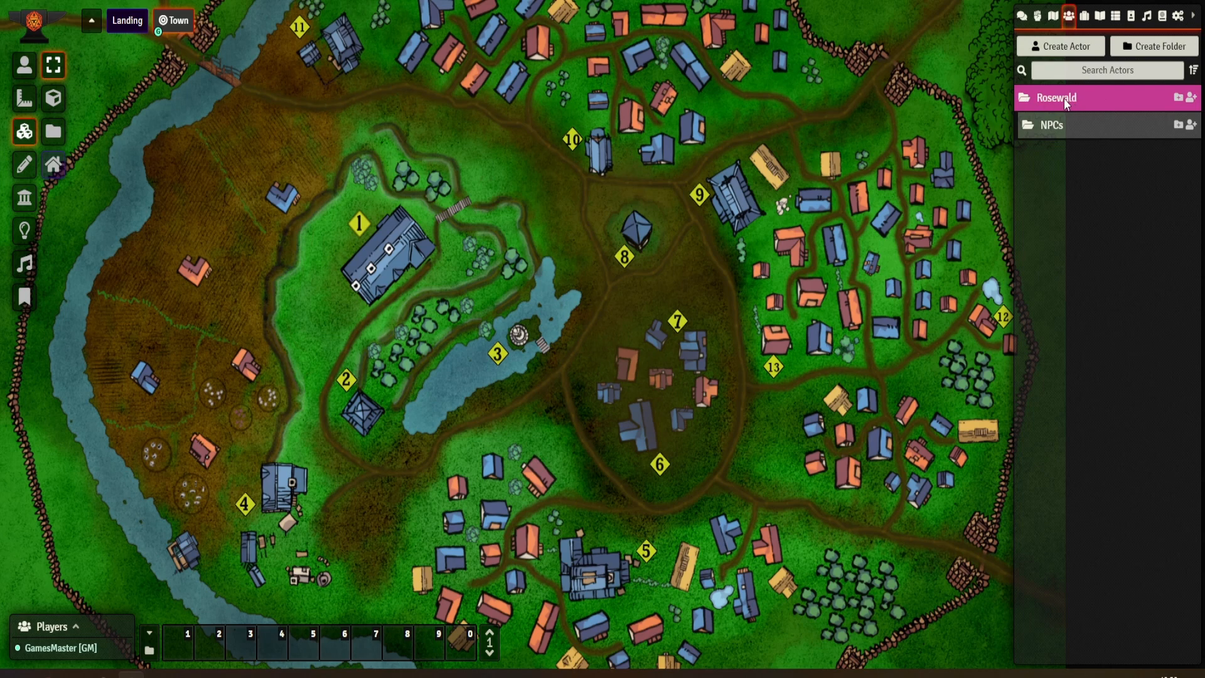
pyautogui.click(1085, 17)
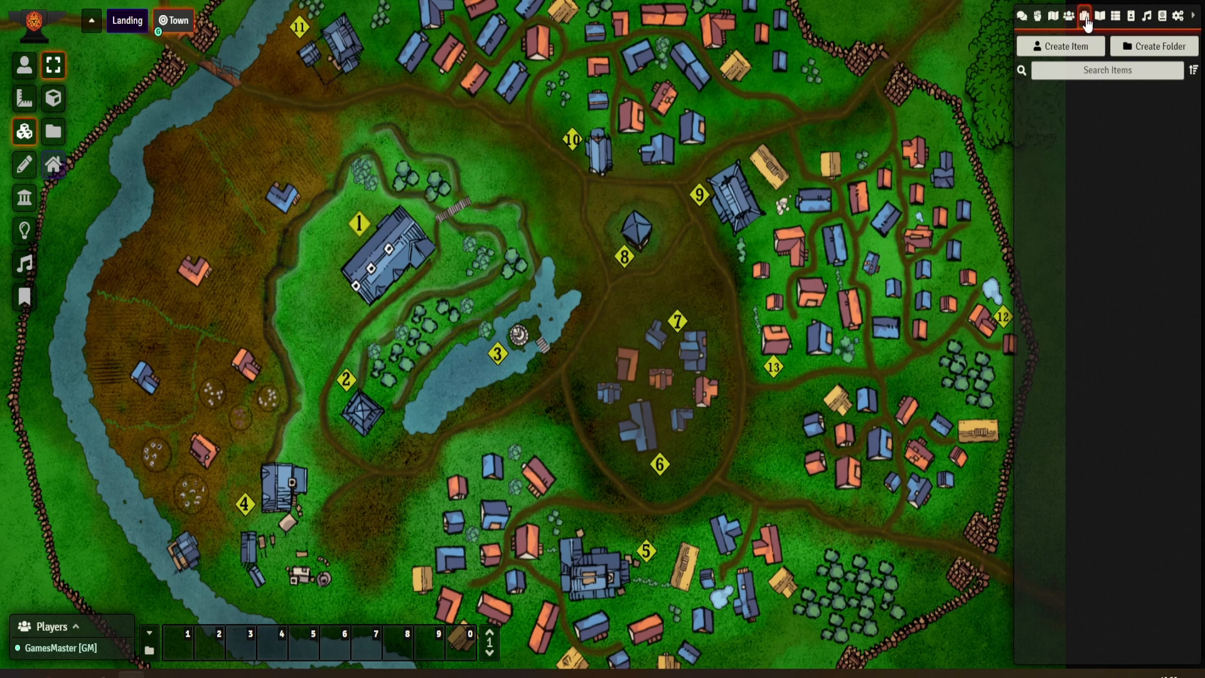
pyautogui.click(1102, 23)
pyautogui.scroll(3, 1104, 160)
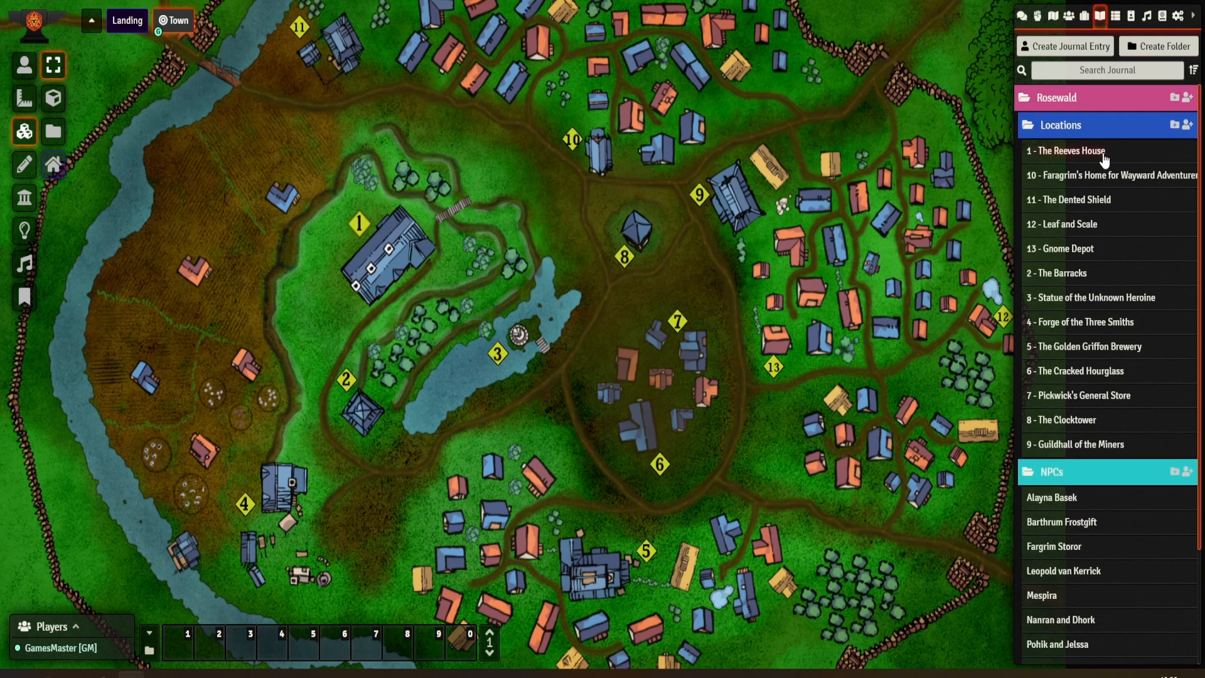
pyautogui.click(1071, 98)
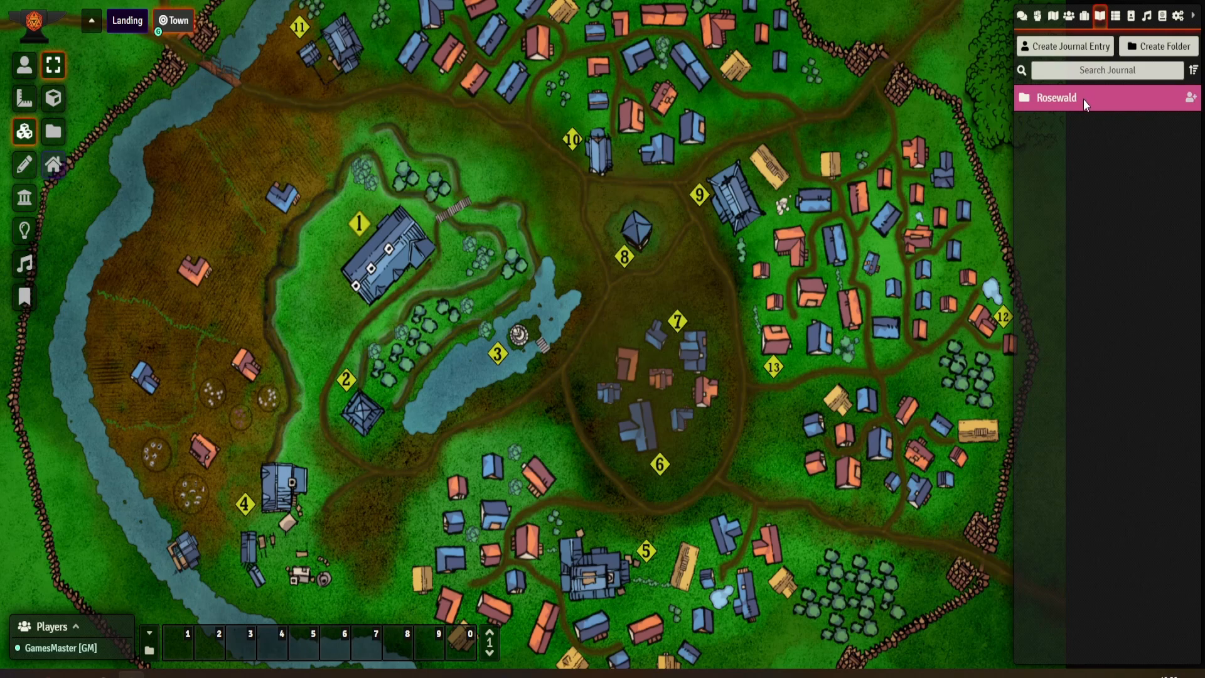
# Create a Non-Player Character actor named Pickwick's in Rosewald's NPCs actor folder.
pyautogui.click(1069, 17)
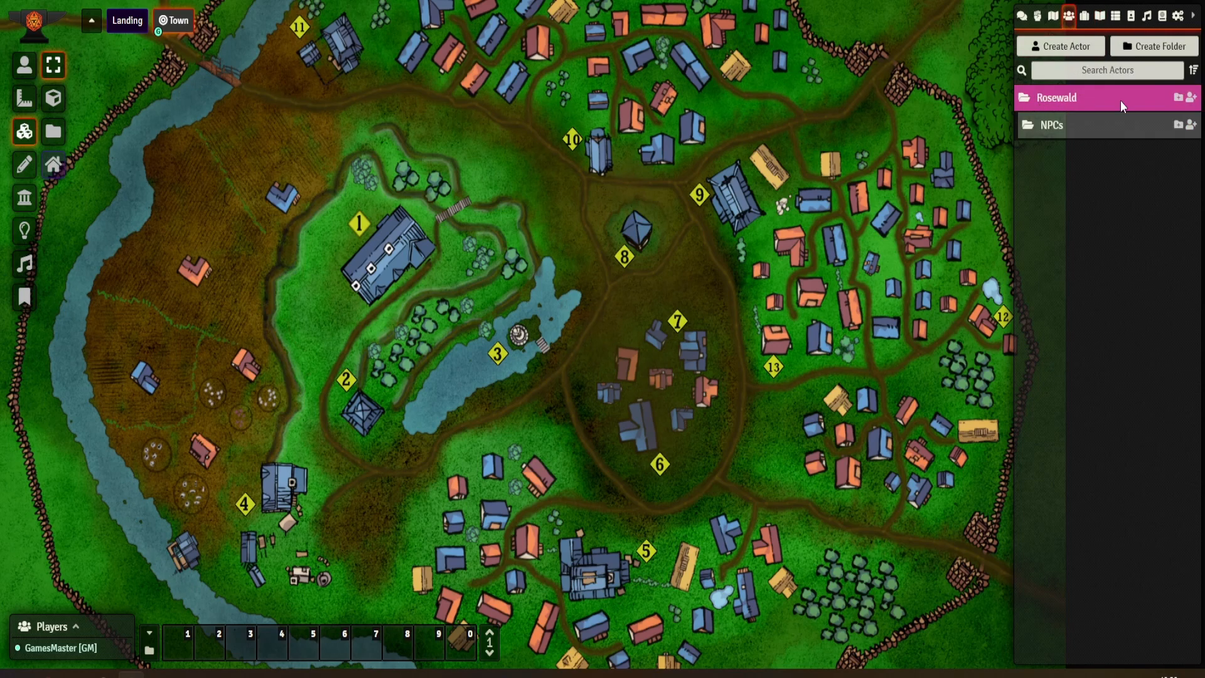
pyautogui.click(1064, 126)
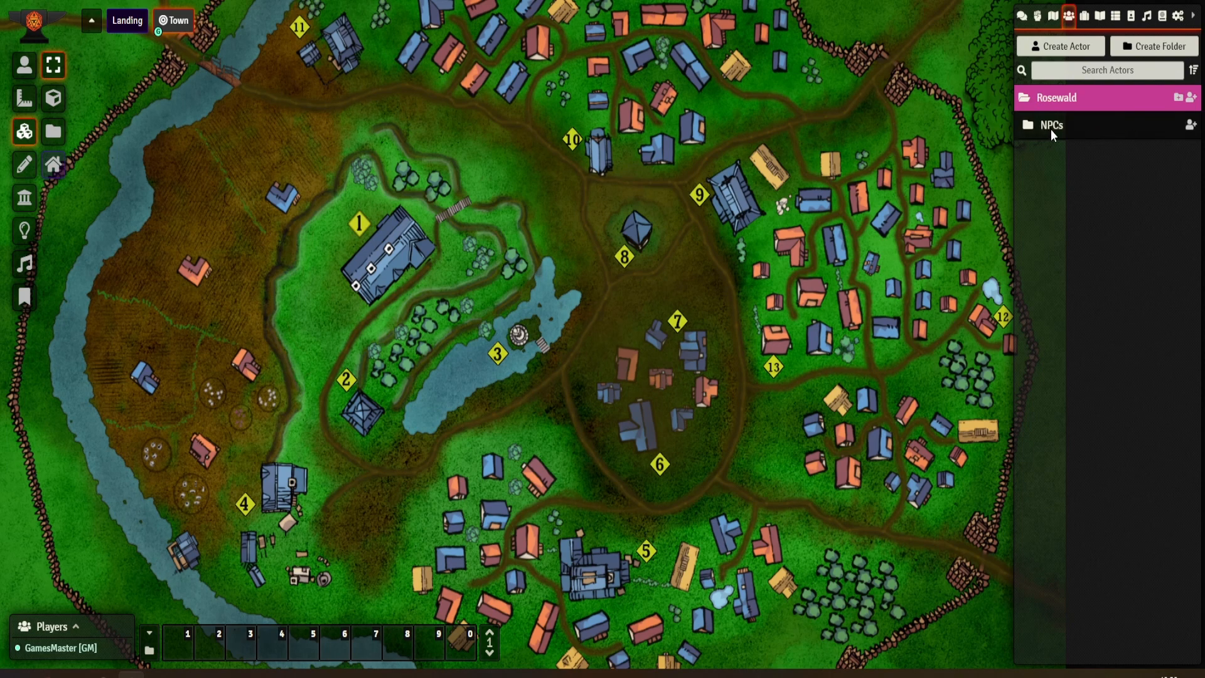
pyautogui.click(1191, 129)
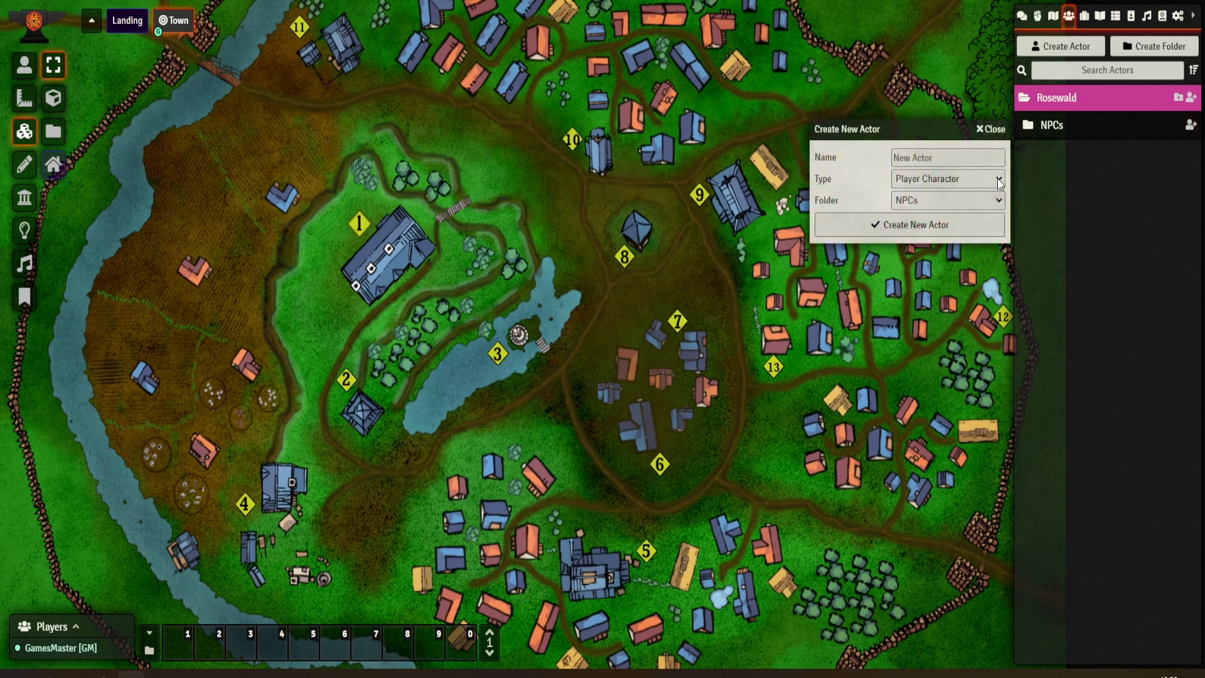
pyautogui.click(942, 180)
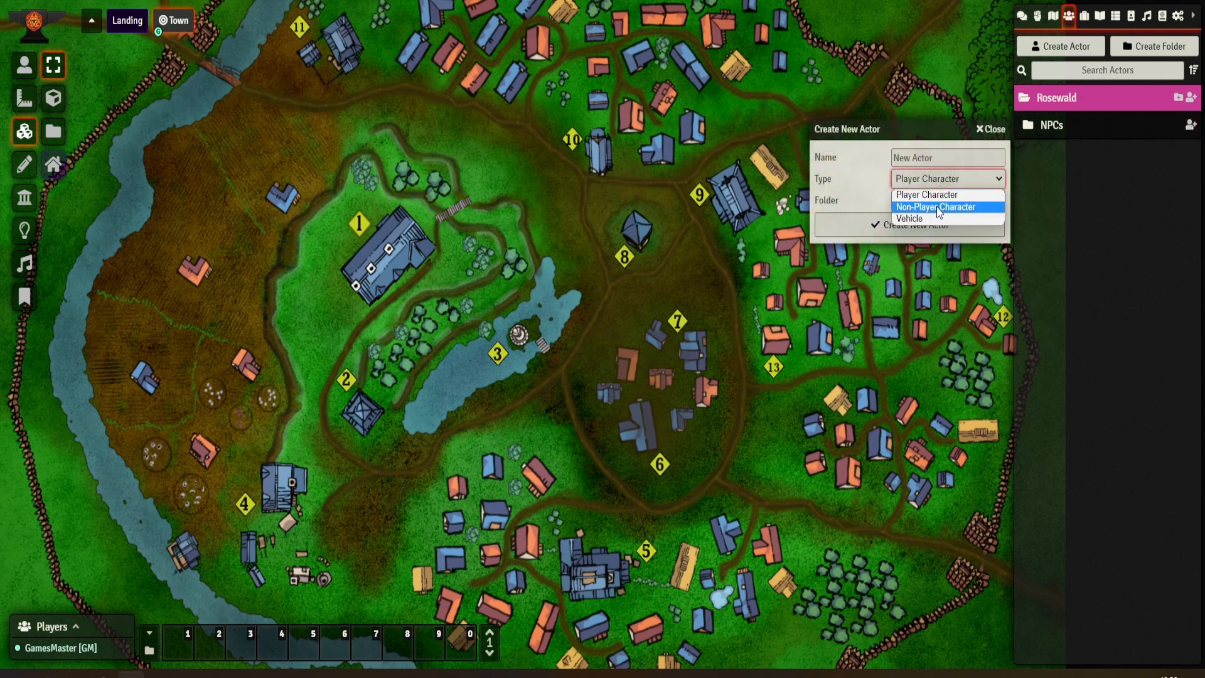
pyautogui.click(940, 212)
pyautogui.click(920, 165)
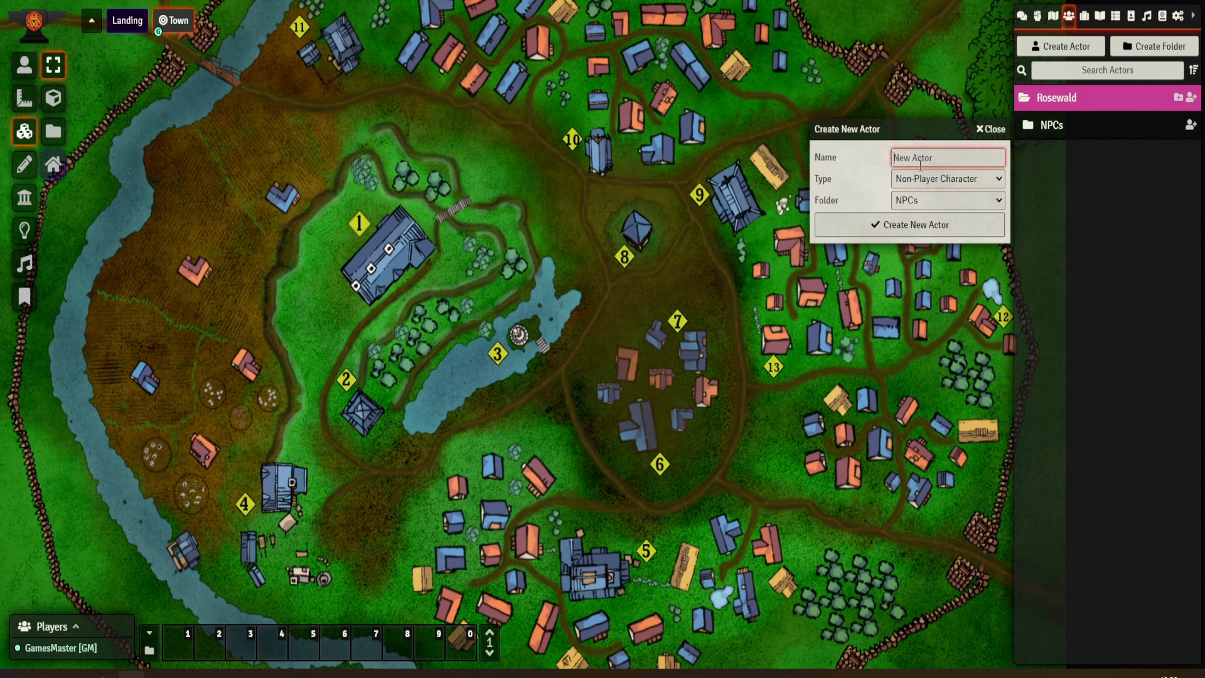
pyautogui.press('capslock')
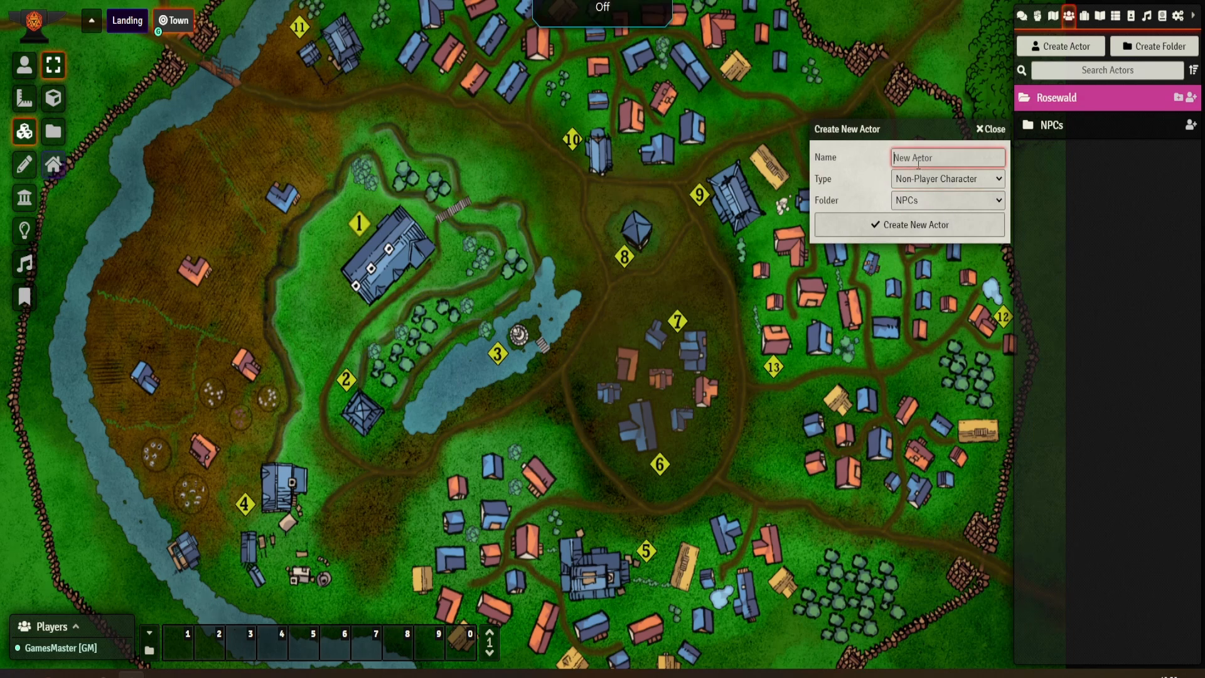
pyautogui.press('capslock')
pyautogui.write("Pickwick's")
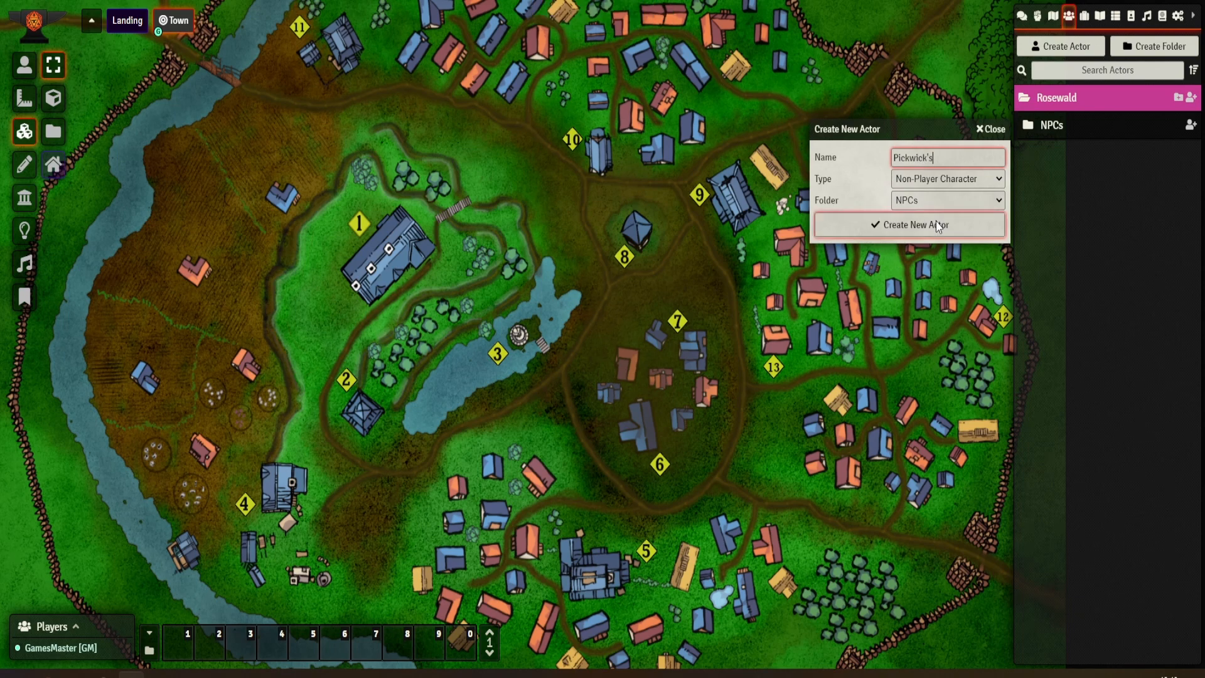
pyautogui.click(935, 223)
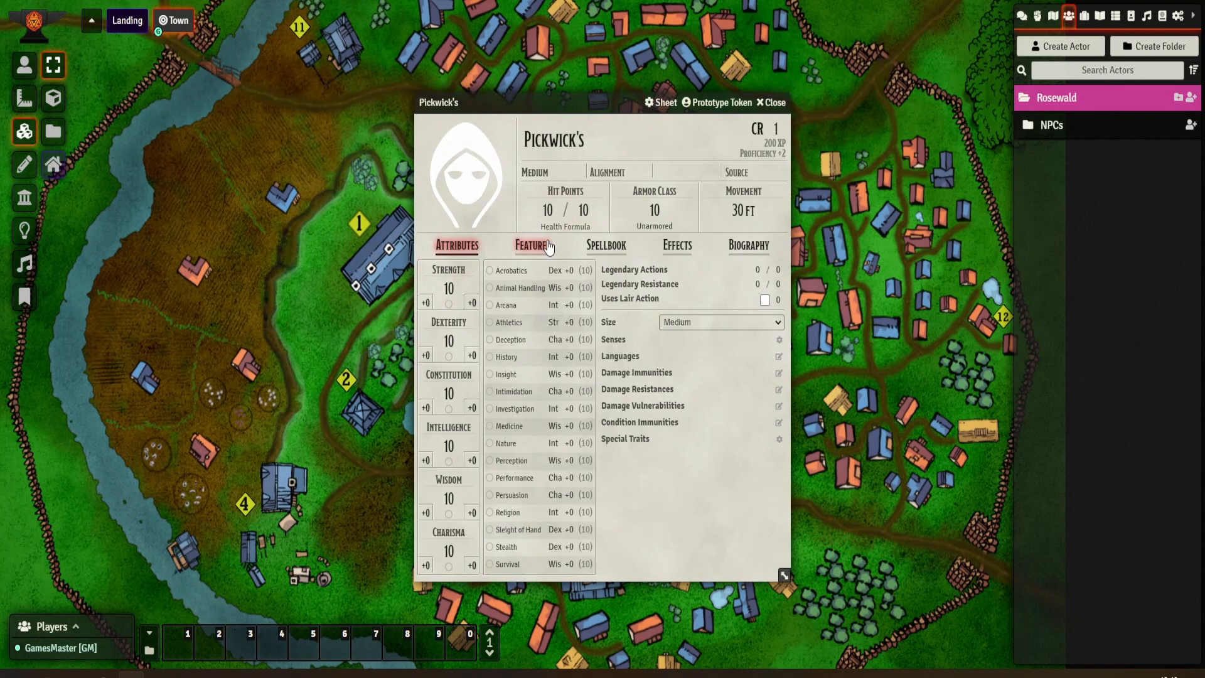
# Configure the Pickwick's actor to use the dnd5e.LootSheetNPC5e sheet and save the sheet configuration.
pyautogui.click(664, 106)
pyautogui.click(742, 162)
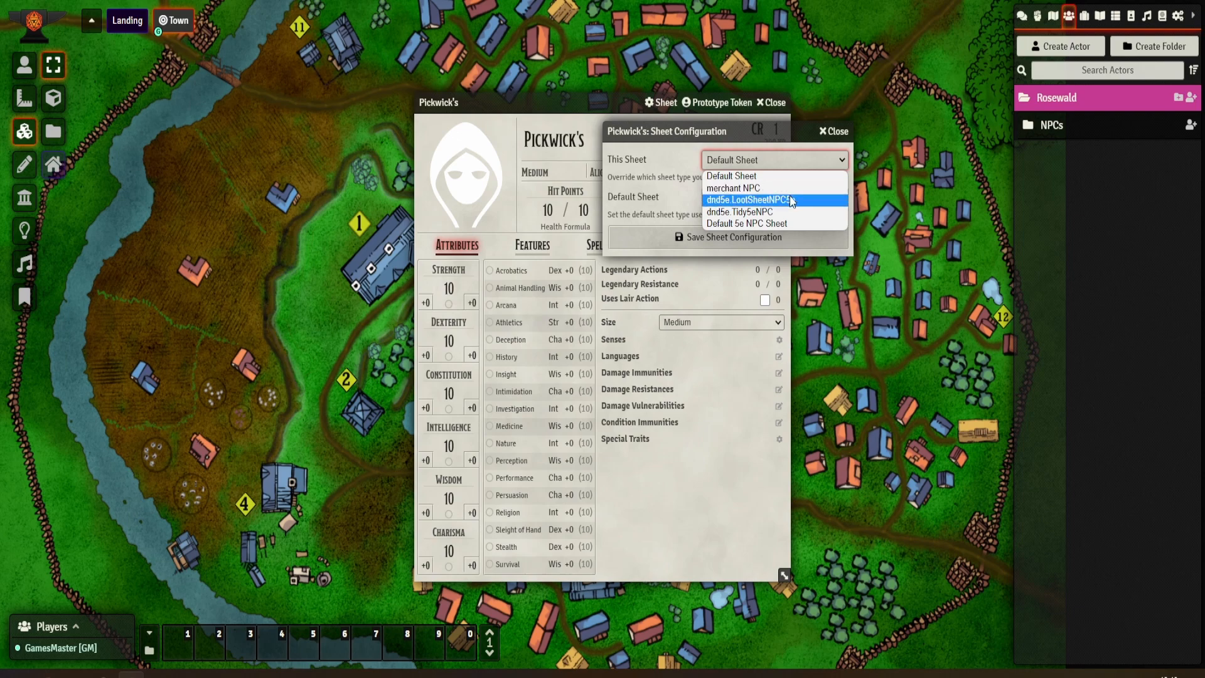
pyautogui.press('Up')
pyautogui.click(786, 205)
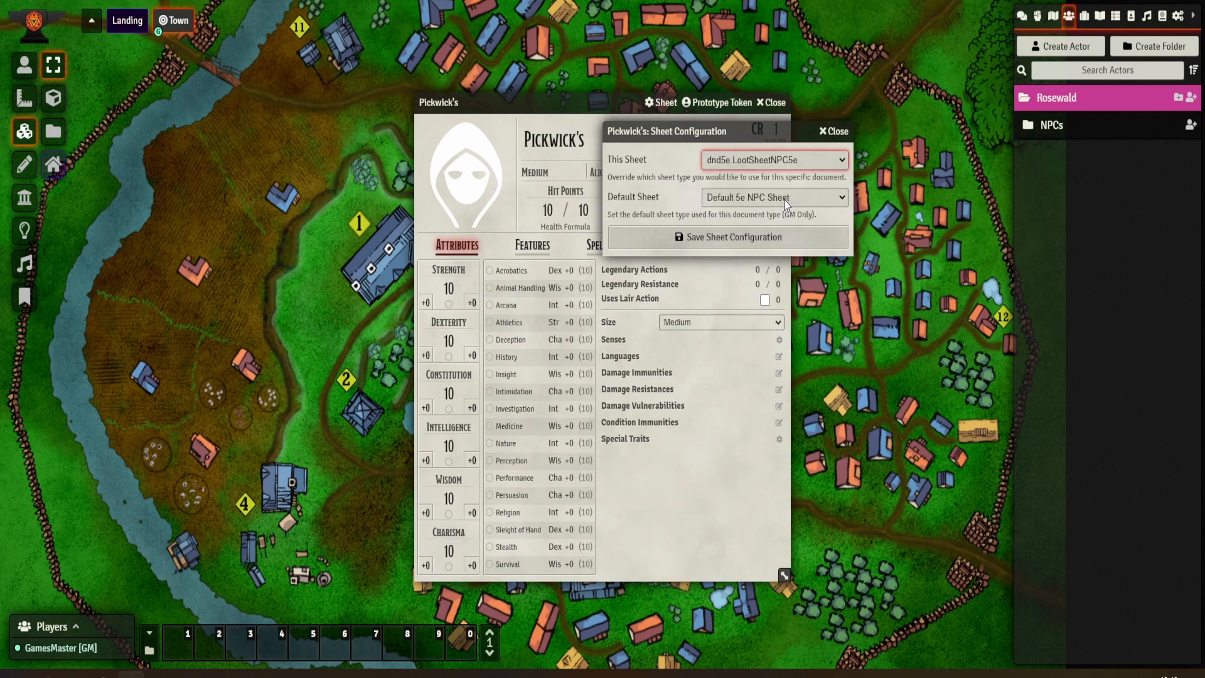
pyautogui.click(732, 237)
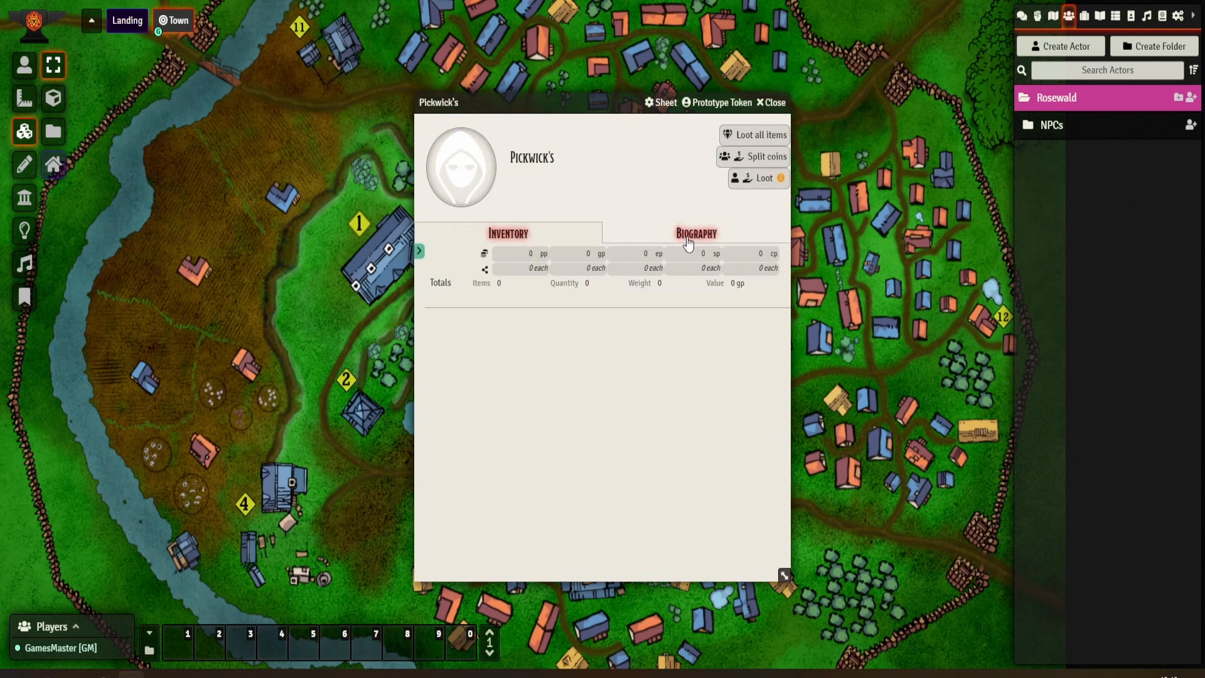
# Change the Pickwick's sheet type to Merchant in its GM settings.
pyautogui.click(421, 253)
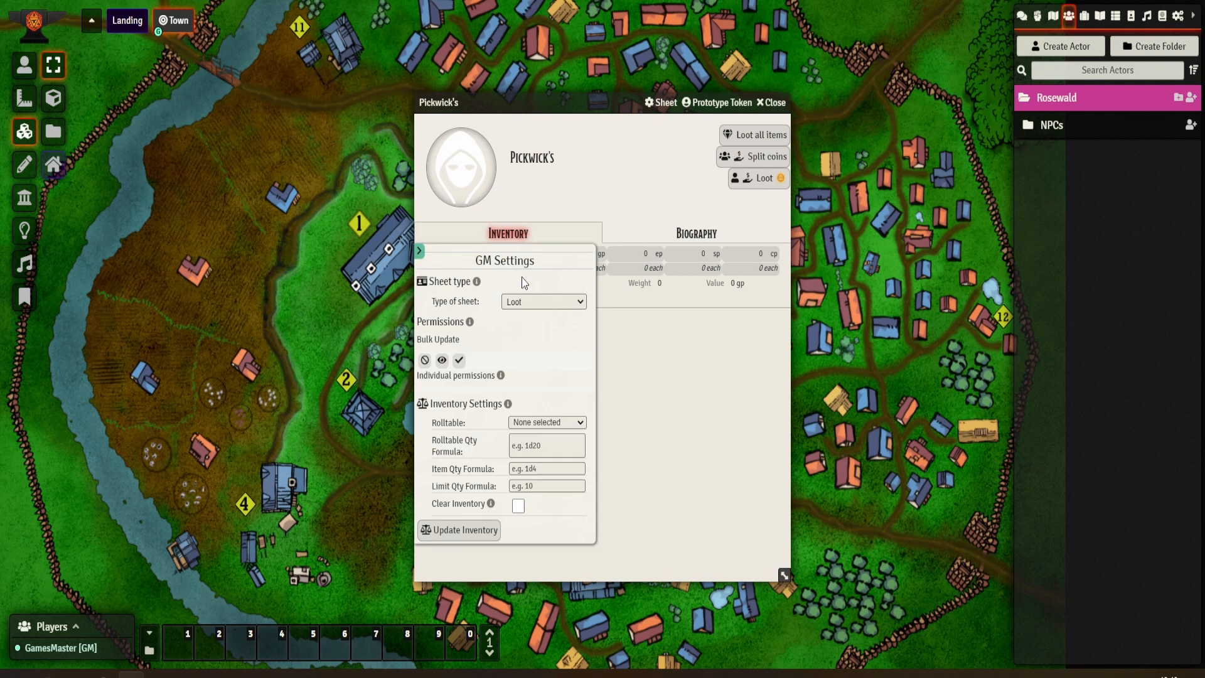
pyautogui.click(538, 300)
pyautogui.click(538, 302)
pyautogui.click(538, 303)
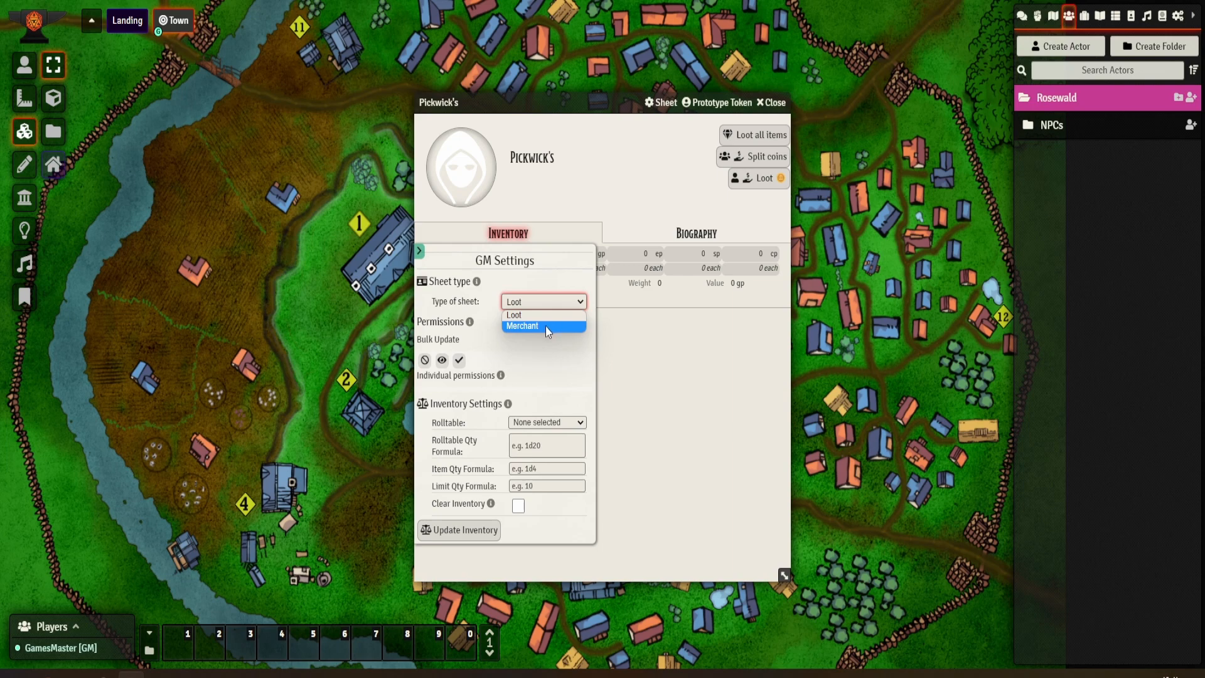
pyautogui.click(545, 327)
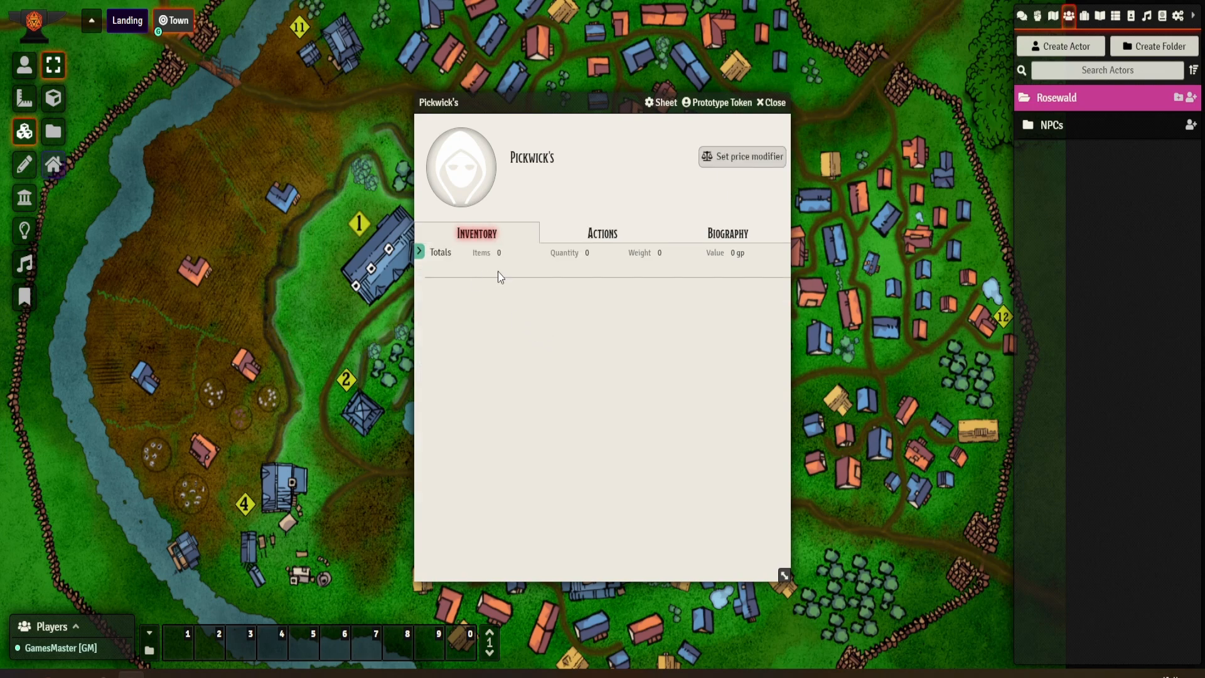
# Review the rolltable choices and inventory quantity formulas in the Pickwick's GM settings, and close the settings.
pyautogui.click(420, 251)
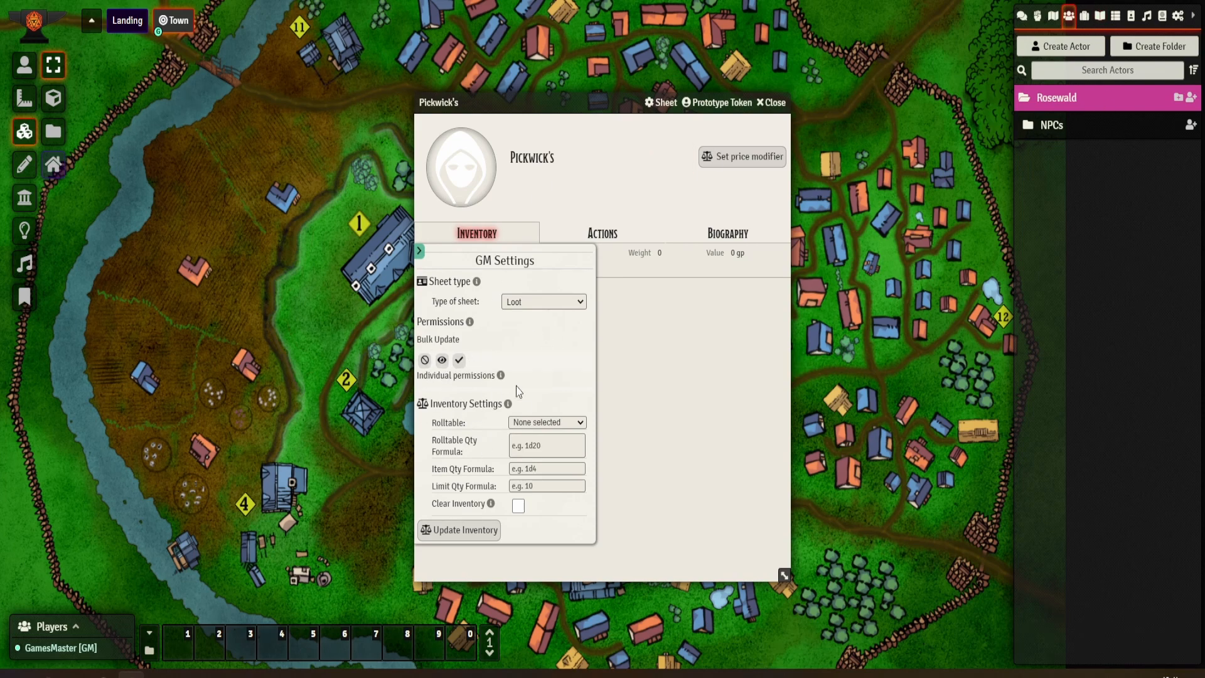
pyautogui.click(562, 421)
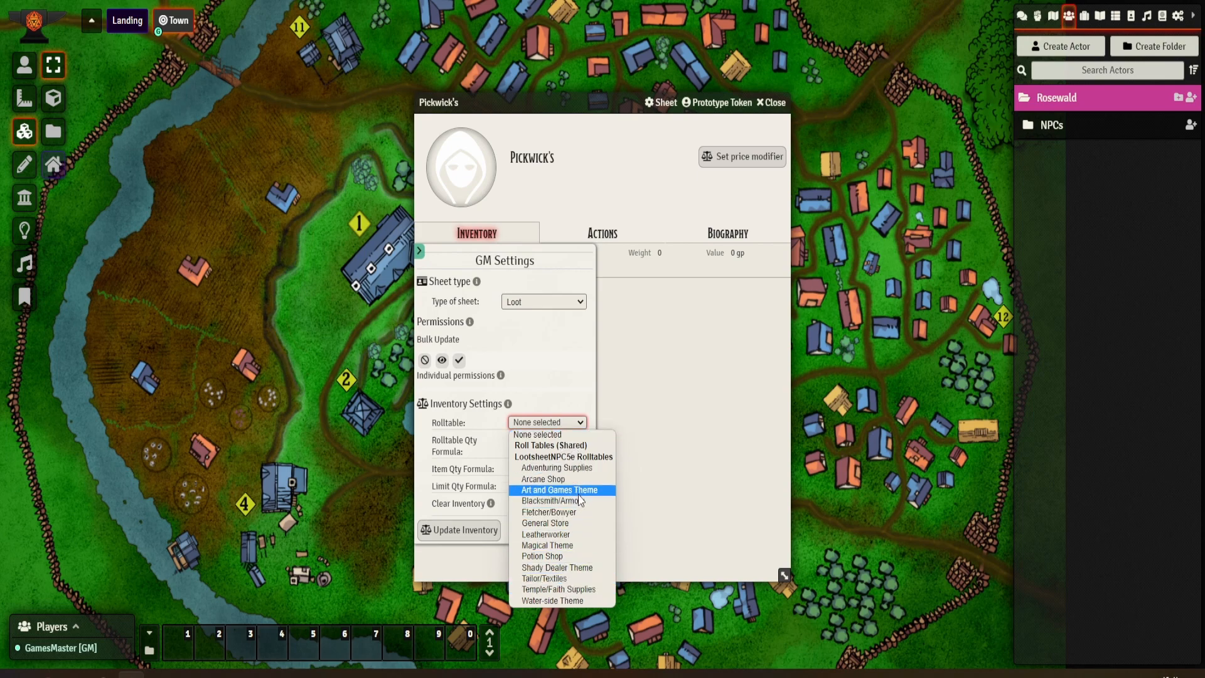
pyautogui.click(457, 443)
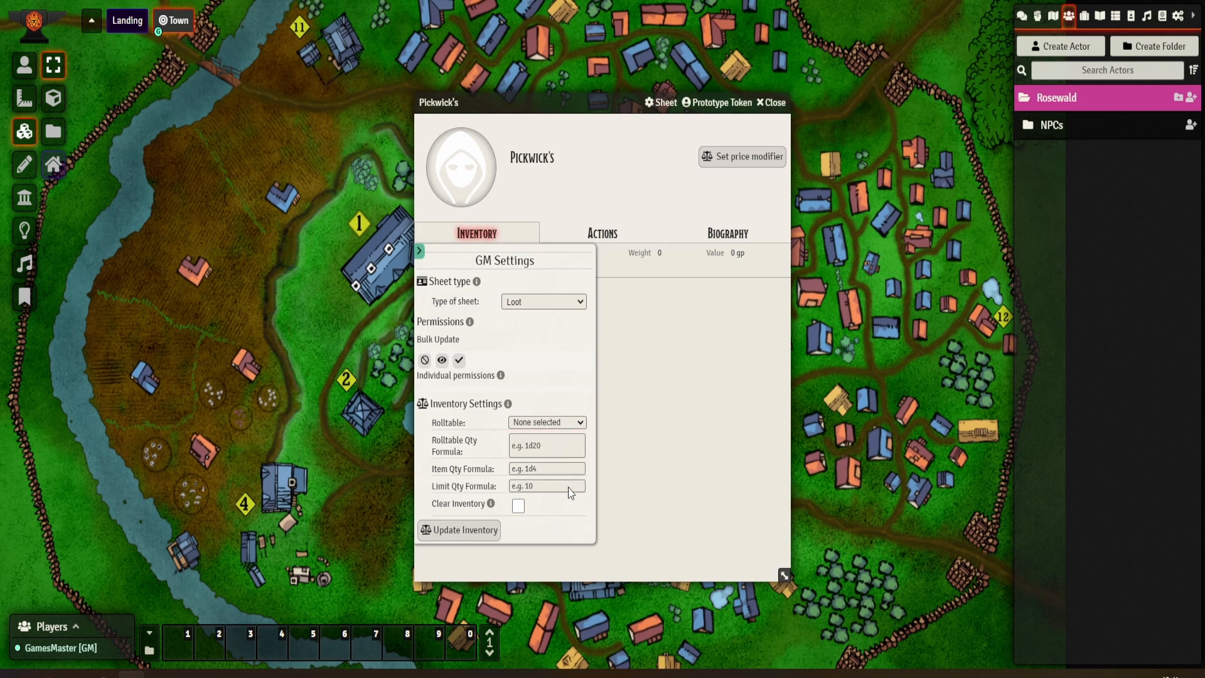
pyautogui.click(541, 467)
pyautogui.click(420, 252)
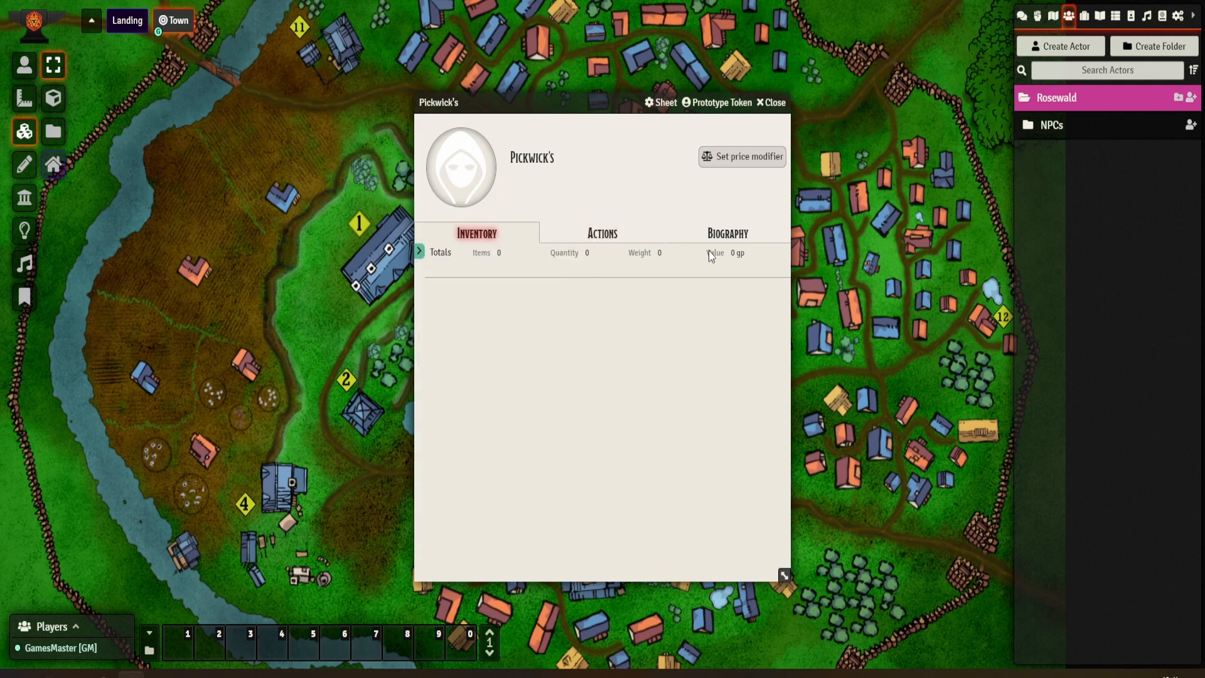
# Set the Pickwick's portrait to wood-stall.webp from the core data folder icons/environment/settlement.
pyautogui.click(480, 185)
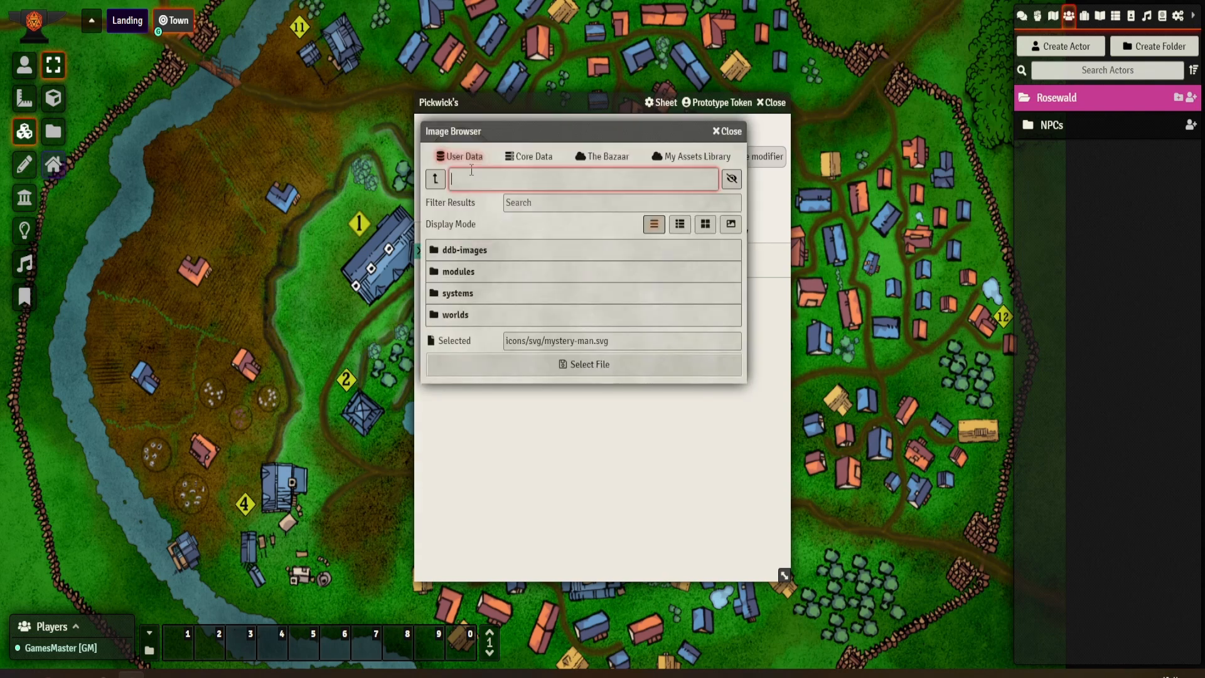
pyautogui.click(534, 157)
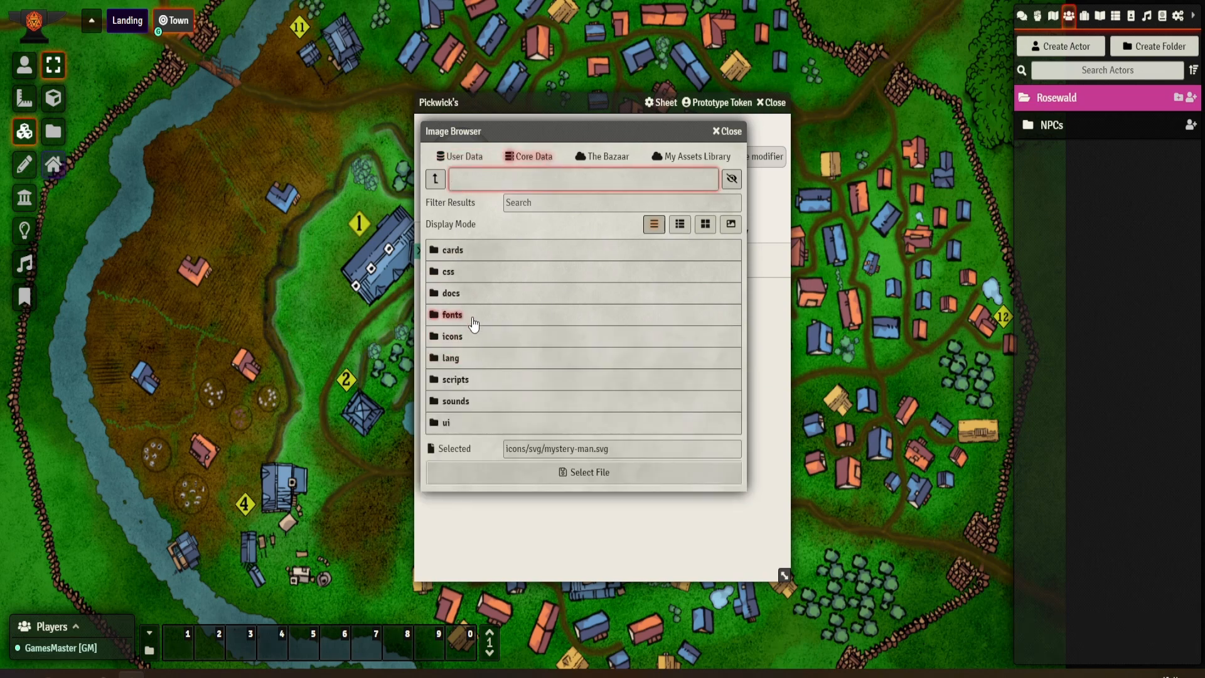
pyautogui.click(462, 338)
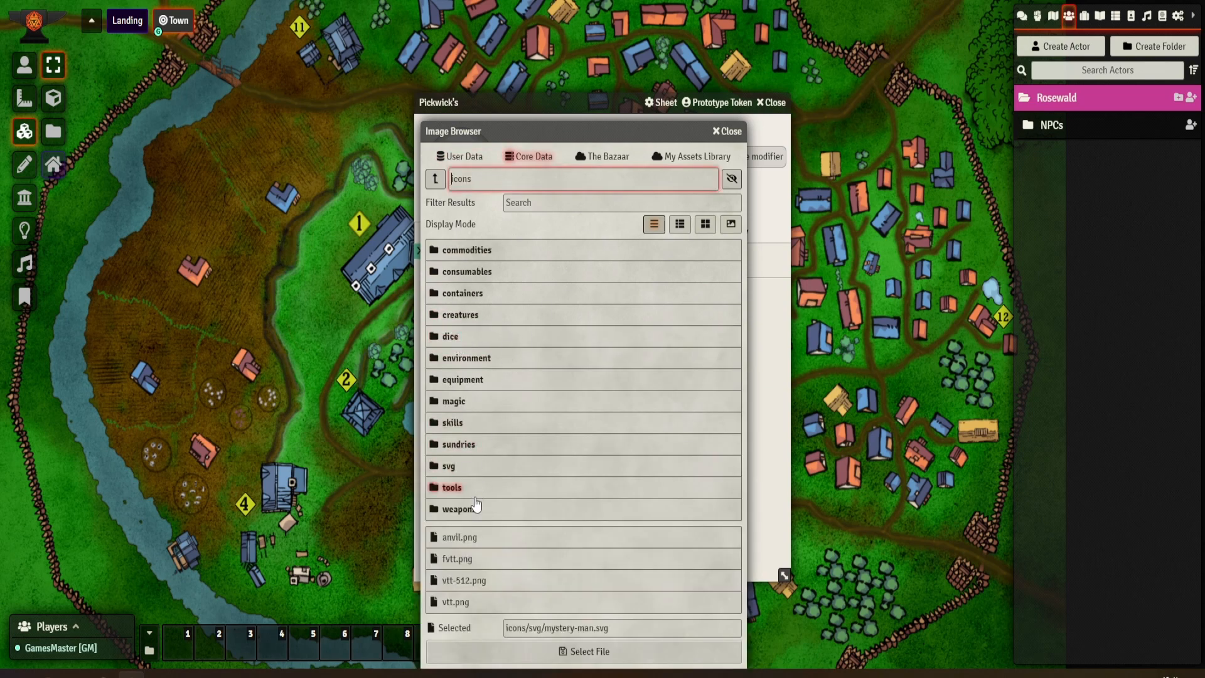
pyautogui.click(469, 447)
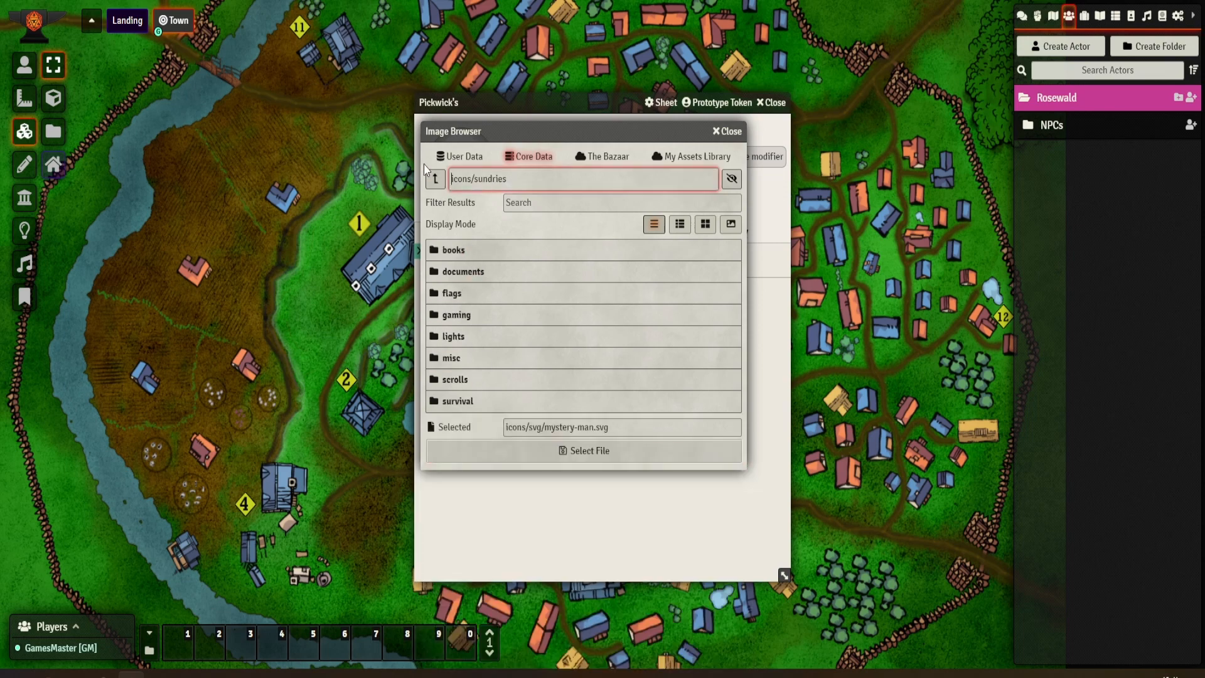
pyautogui.click(431, 180)
pyautogui.click(488, 359)
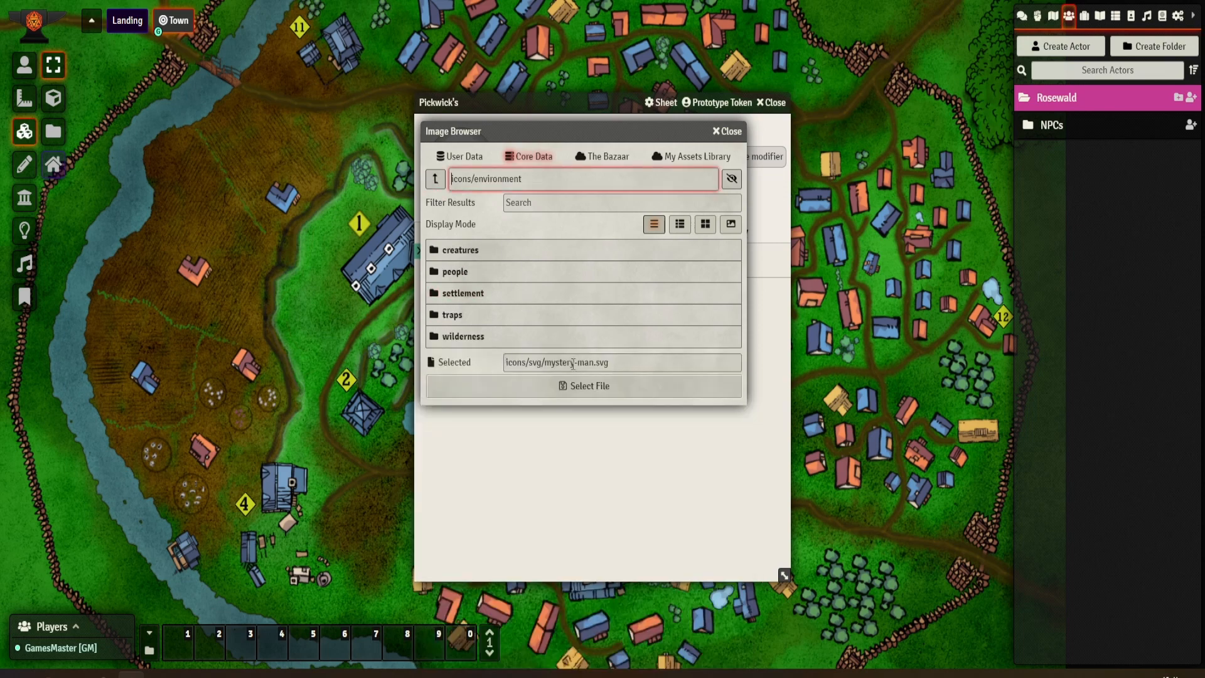
pyautogui.click(461, 294)
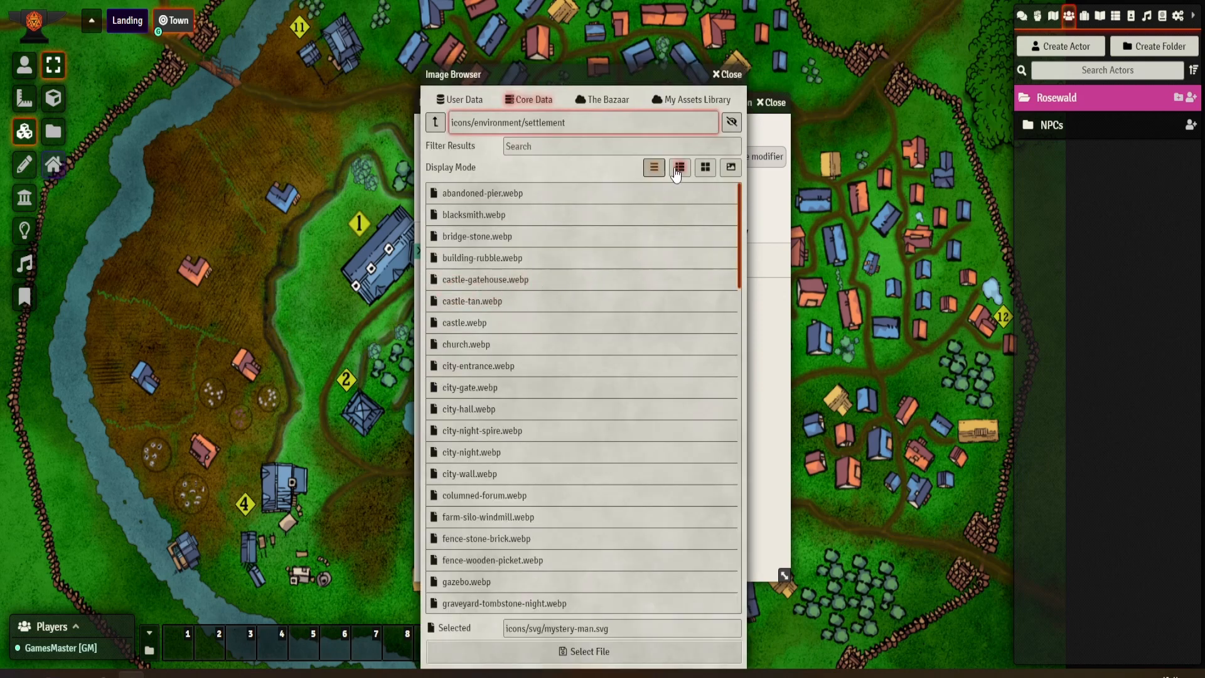
pyautogui.click(683, 181)
pyautogui.scroll(-10, 639, 320)
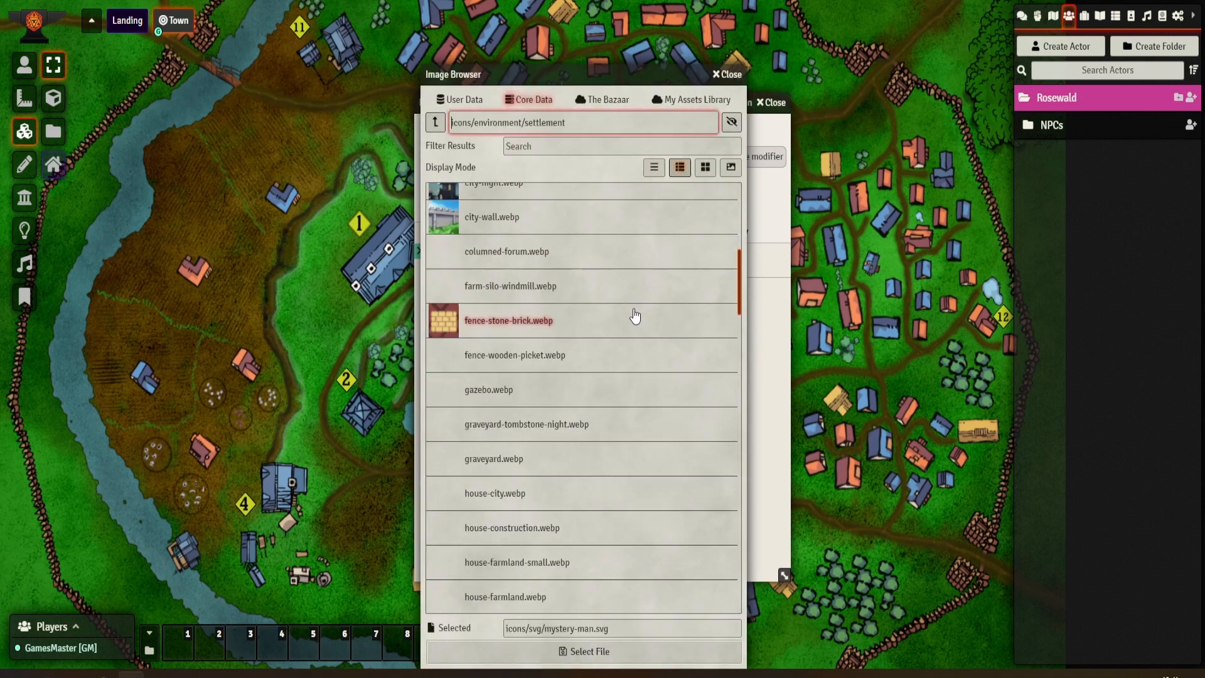
pyautogui.scroll(-15, 639, 319)
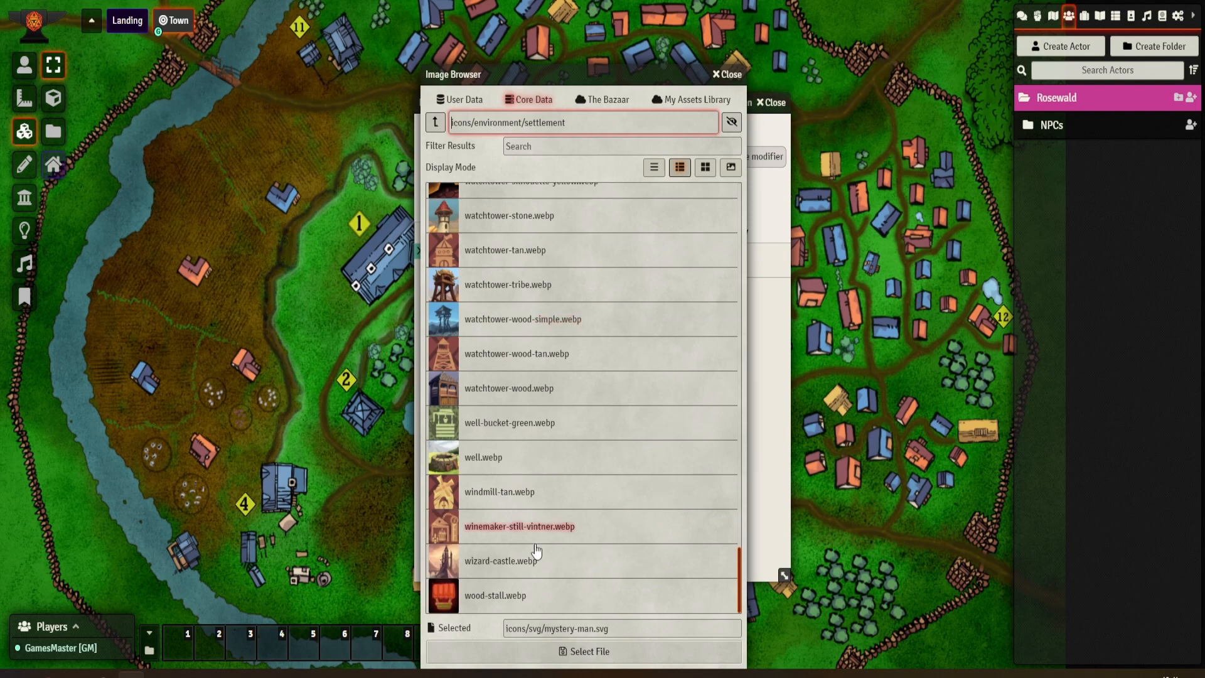
pyautogui.click(514, 599)
pyautogui.click(578, 648)
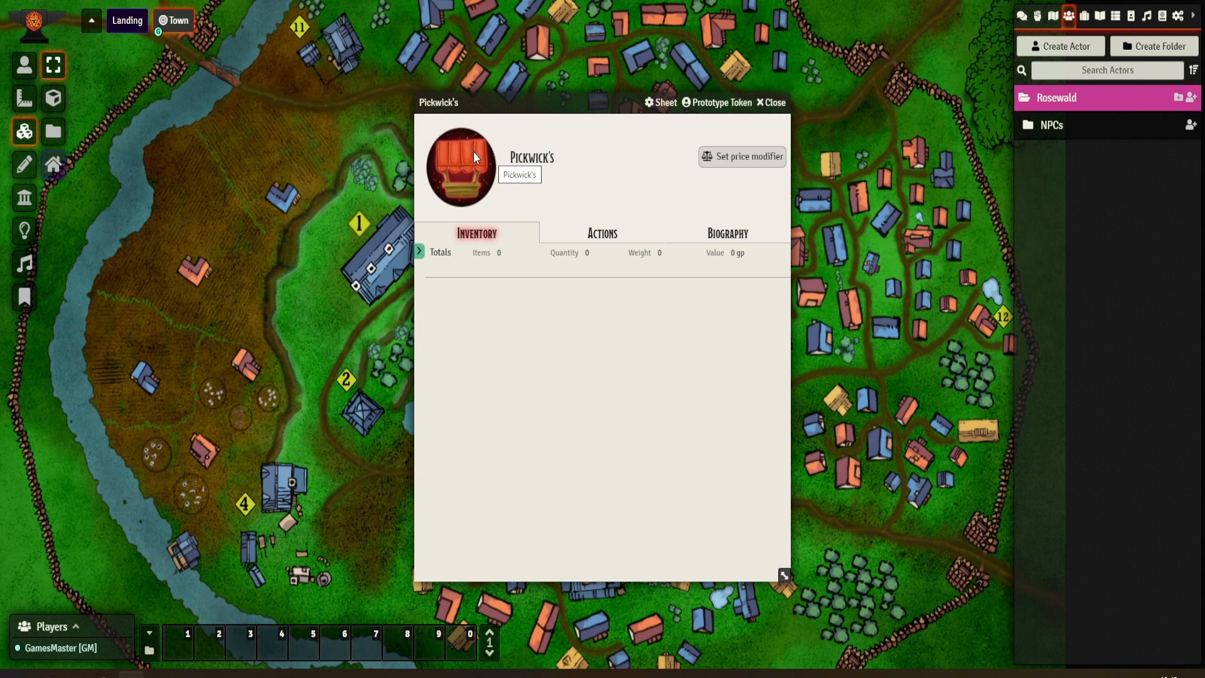
# Add the Abacus from the Items (SRD) compendium to the Pickwick's inventory.
pyautogui.click(1167, 20)
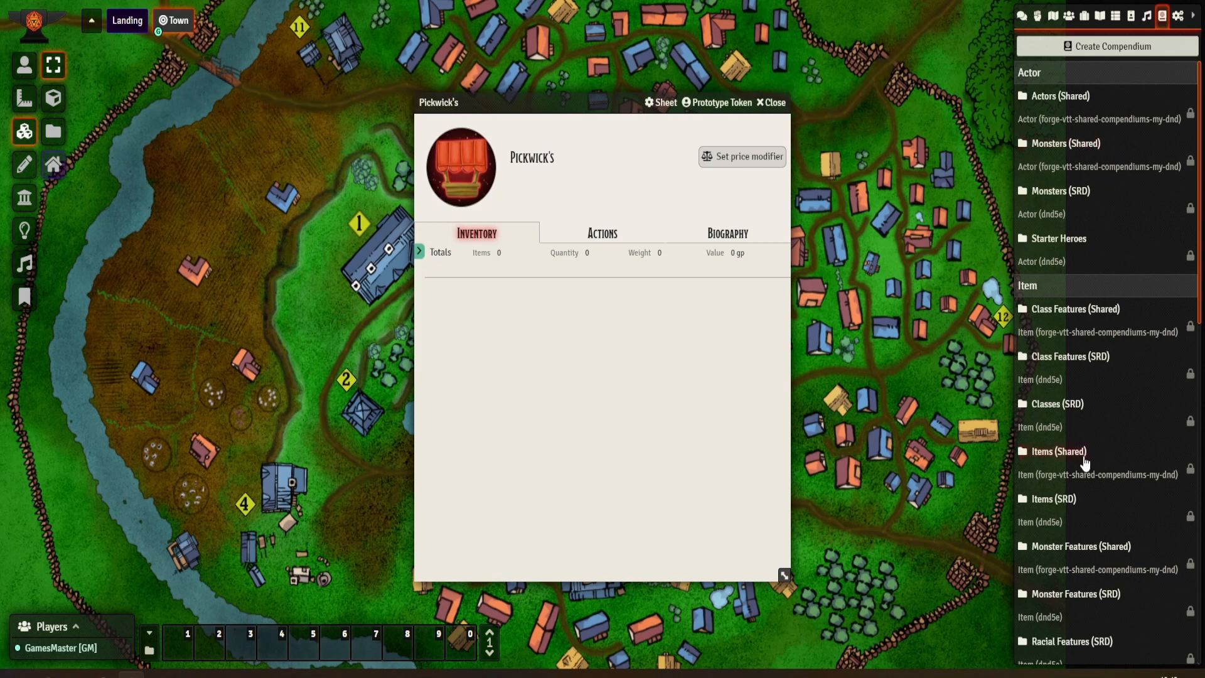
pyautogui.click(1054, 500)
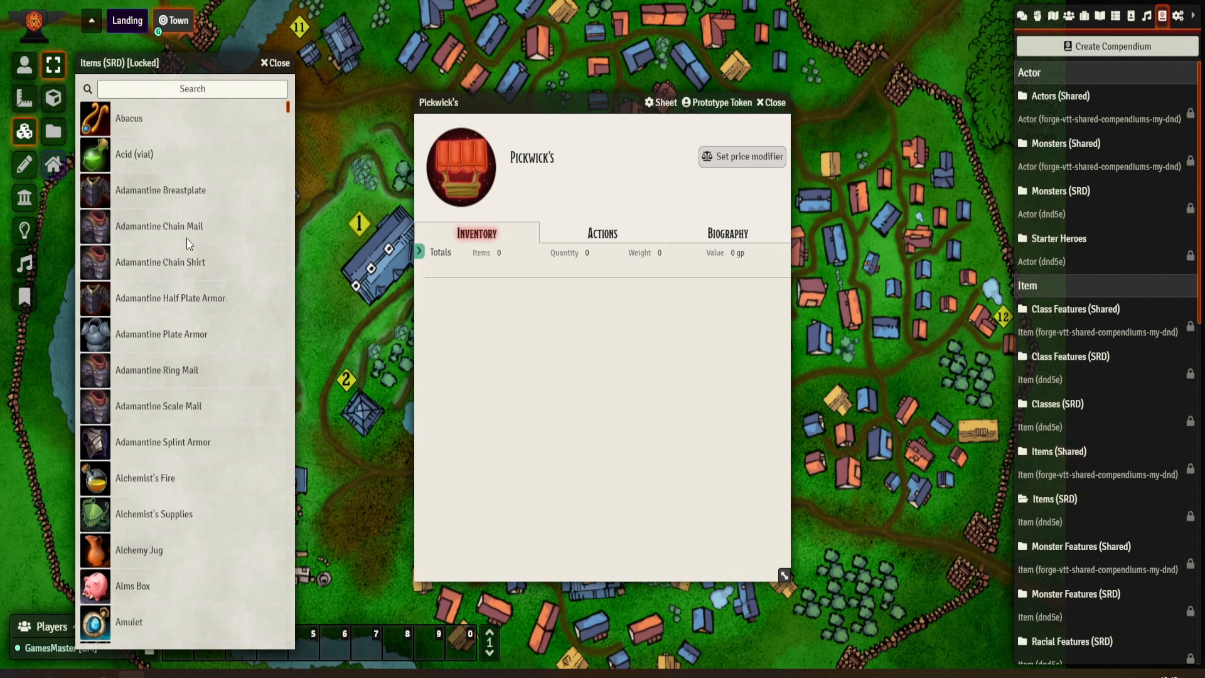
pyautogui.scroll(-15, 180, 271)
pyautogui.scroll(15, 180, 271)
pyautogui.moveTo(134, 128); pyautogui.dragTo(508, 330)
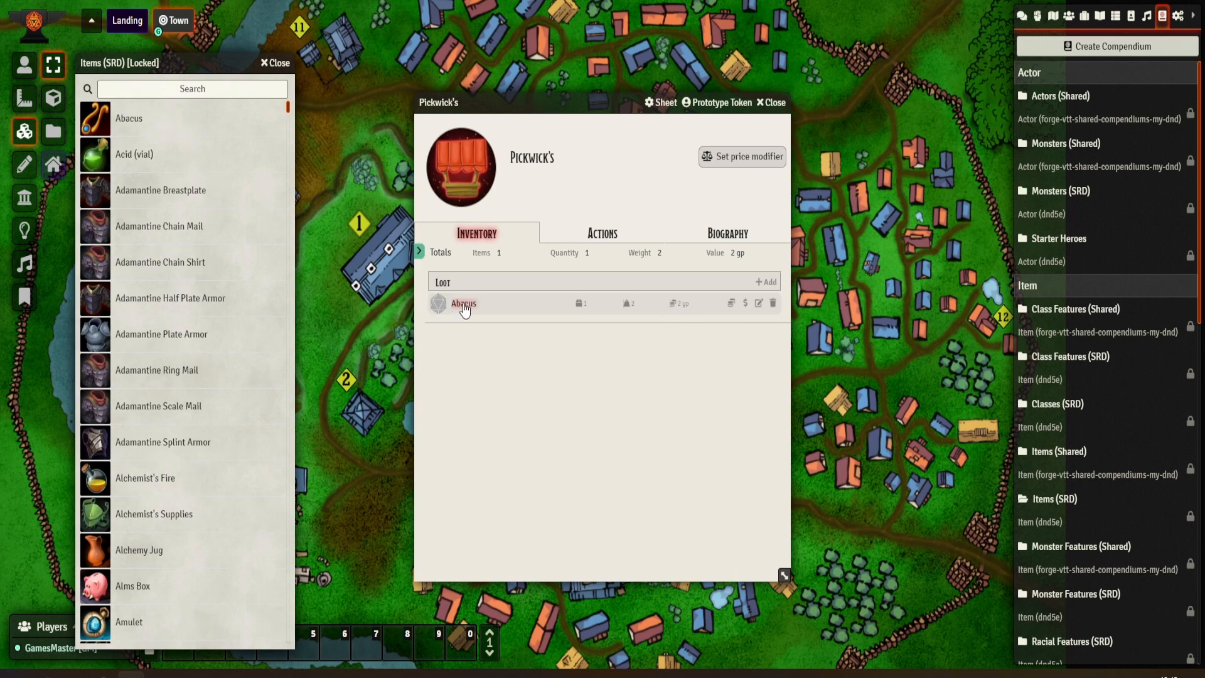
# Set the price of the Abacus in the Pickwick's inventory to 5 and close the item sheet.
pyautogui.click(758, 303)
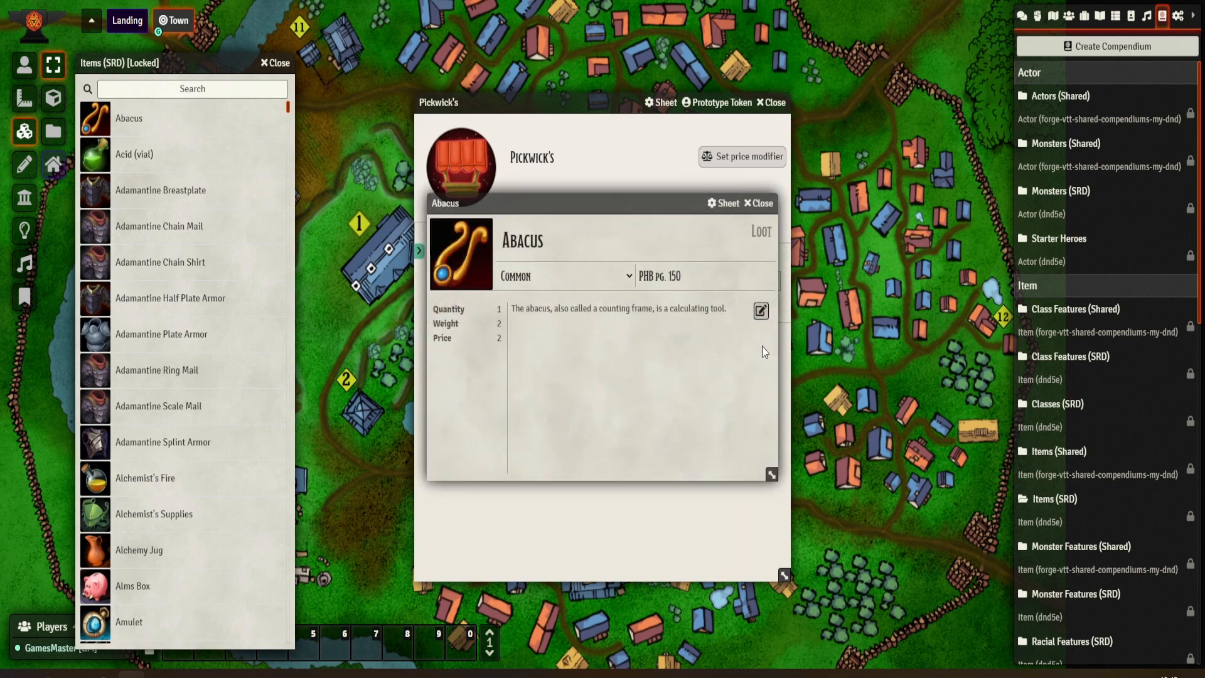
pyautogui.doubleClick(496, 339)
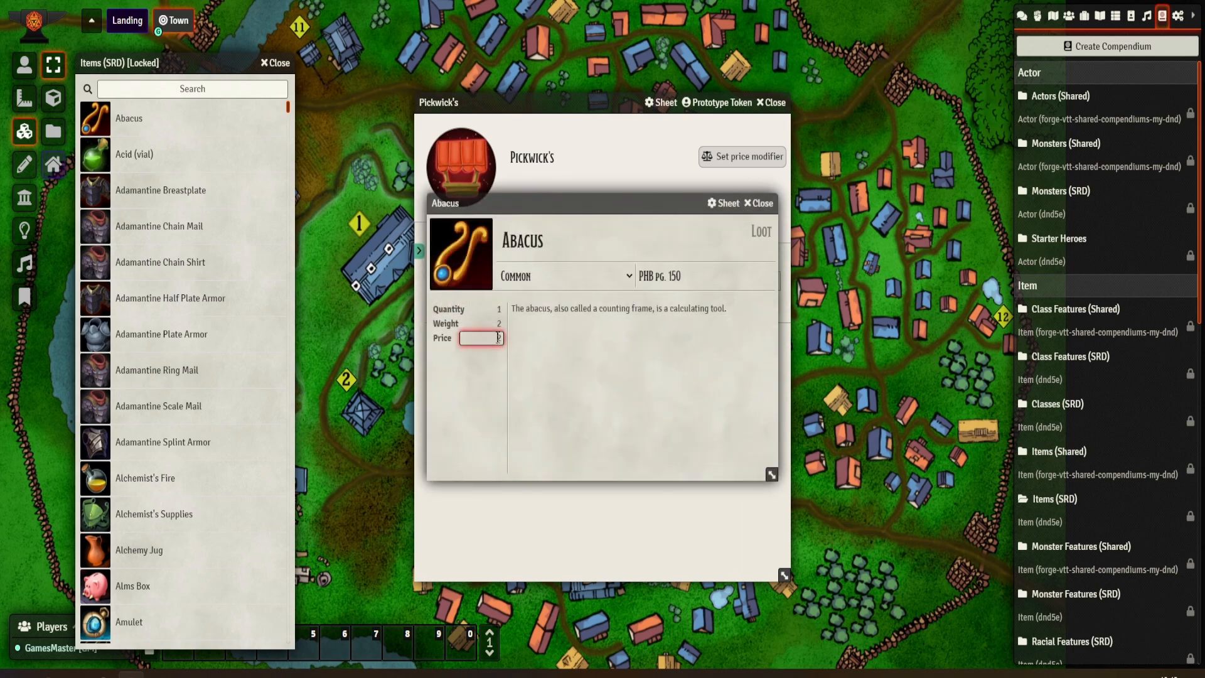
pyautogui.write('5')
pyautogui.click(564, 369)
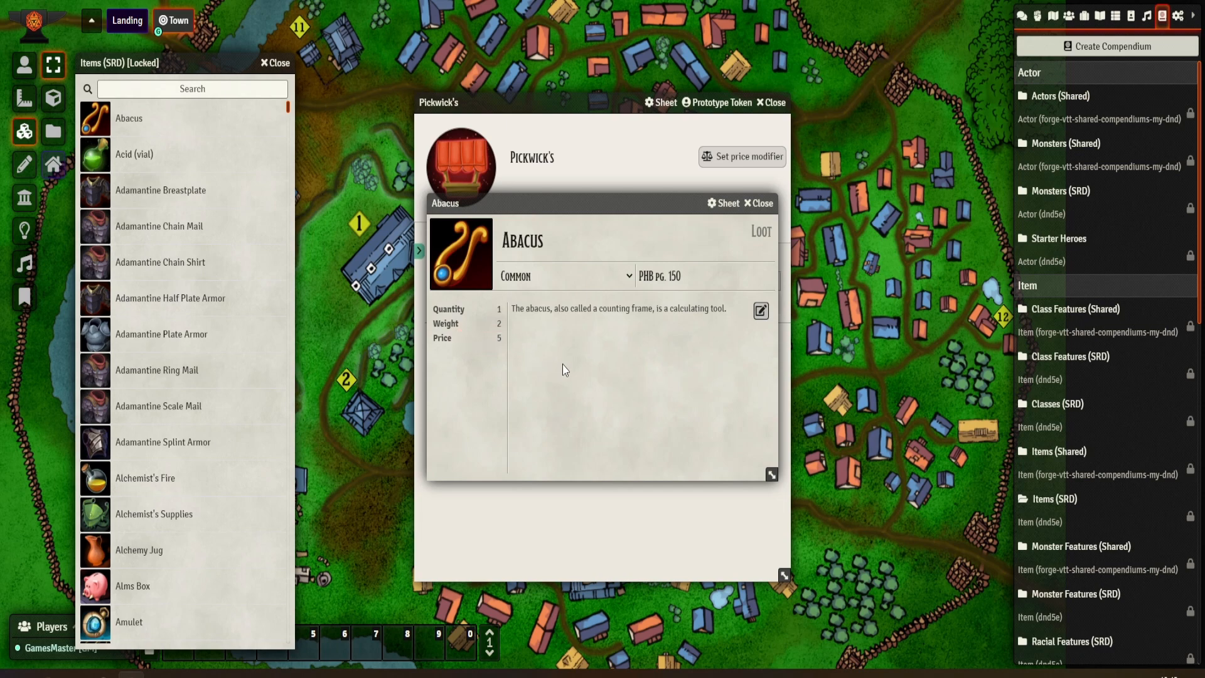
pyautogui.click(760, 203)
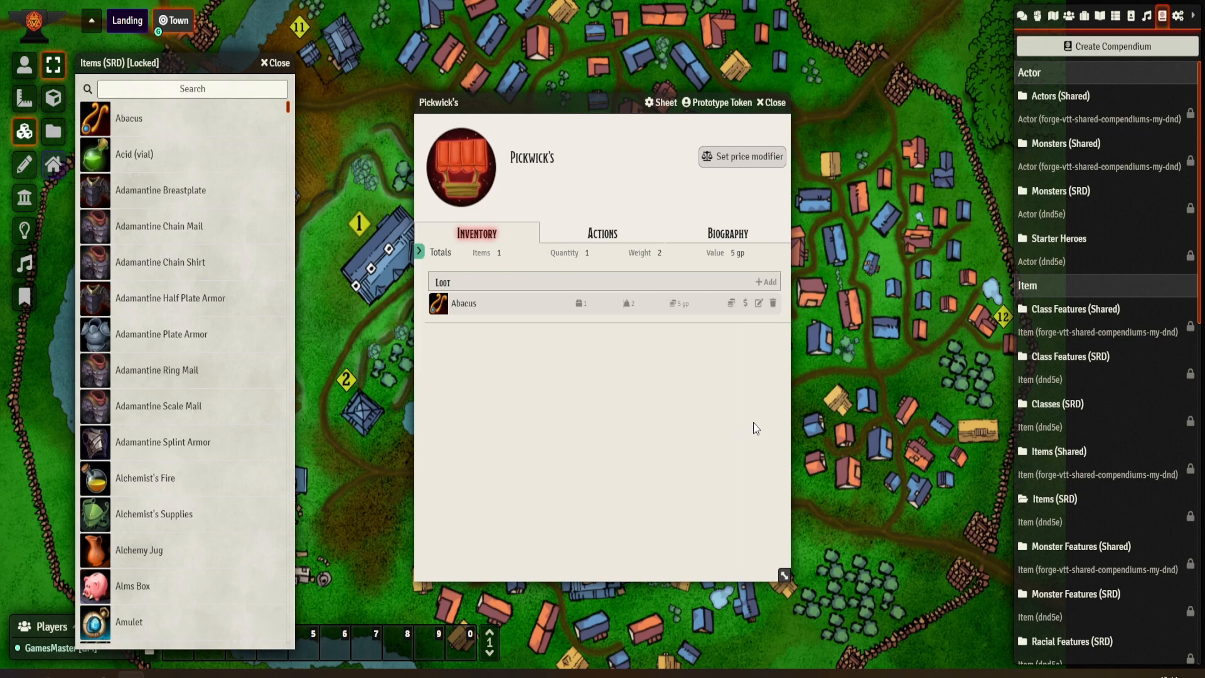
# Apply a 150 percent price modifier to all items in the Pickwick's inventory.
pyautogui.click(745, 164)
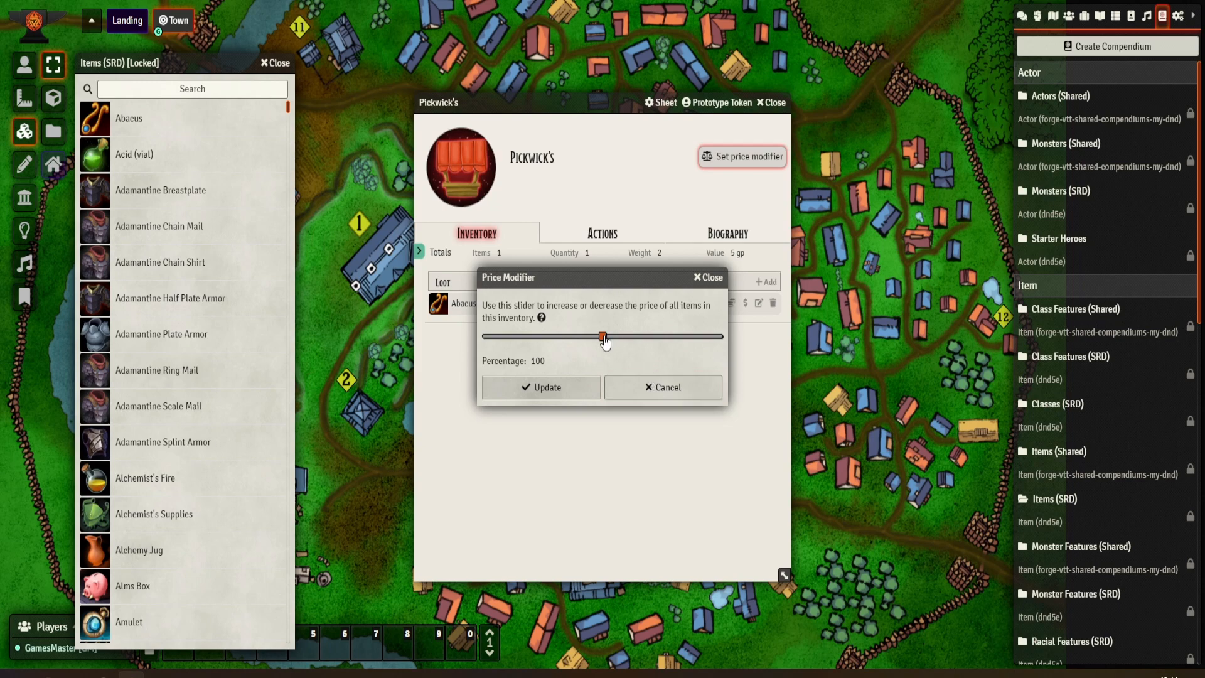
pyautogui.moveTo(603, 337); pyautogui.dragTo(661, 342)
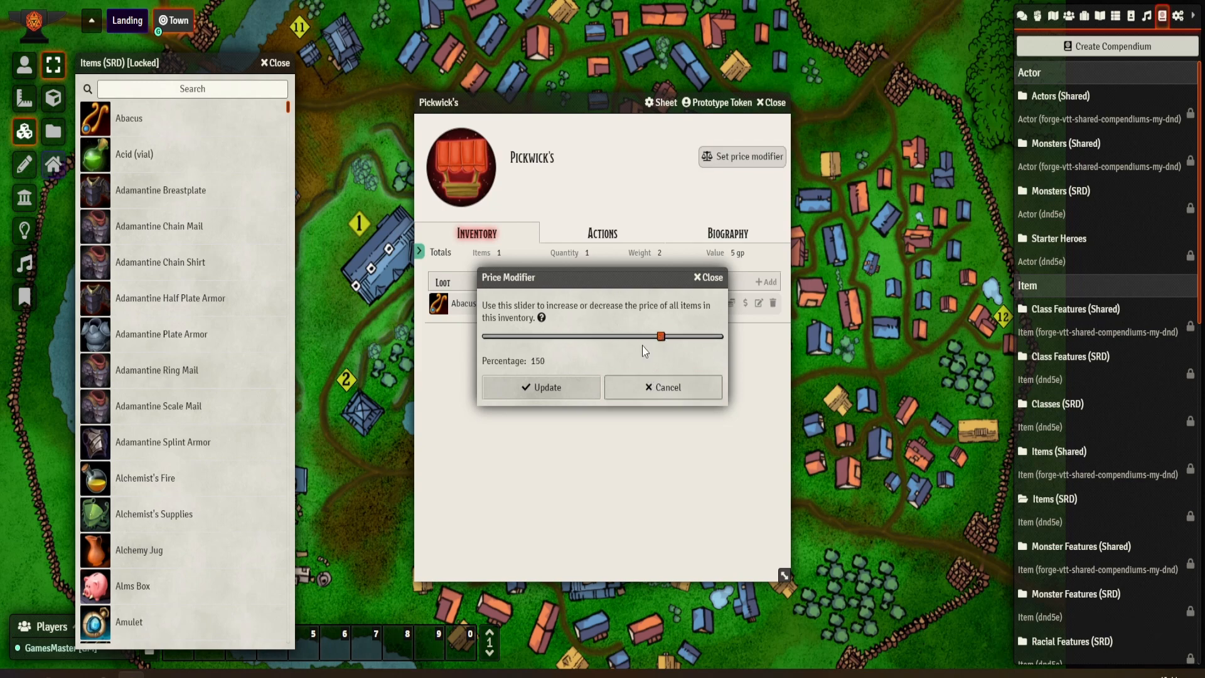
pyautogui.click(560, 388)
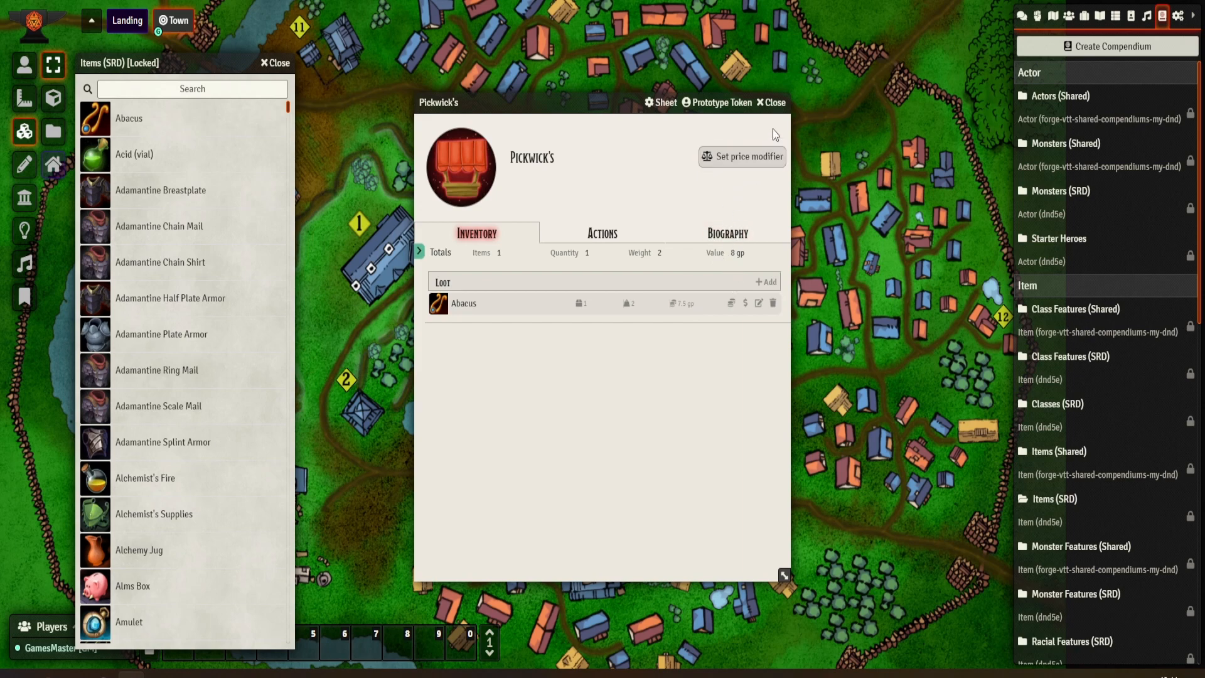
# Close the Pickwick's sheet and the item compendium, and expand the NPCs folder in the actors directory.
pyautogui.click(774, 103)
pyautogui.click(277, 63)
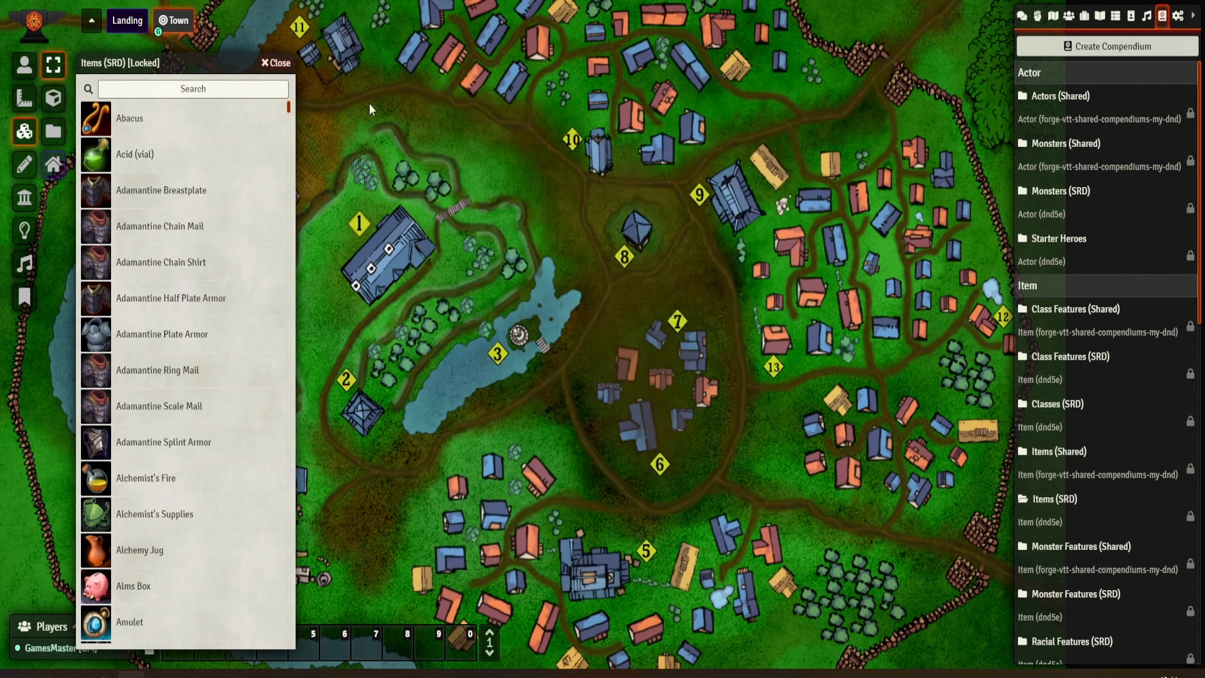
pyautogui.click(1069, 15)
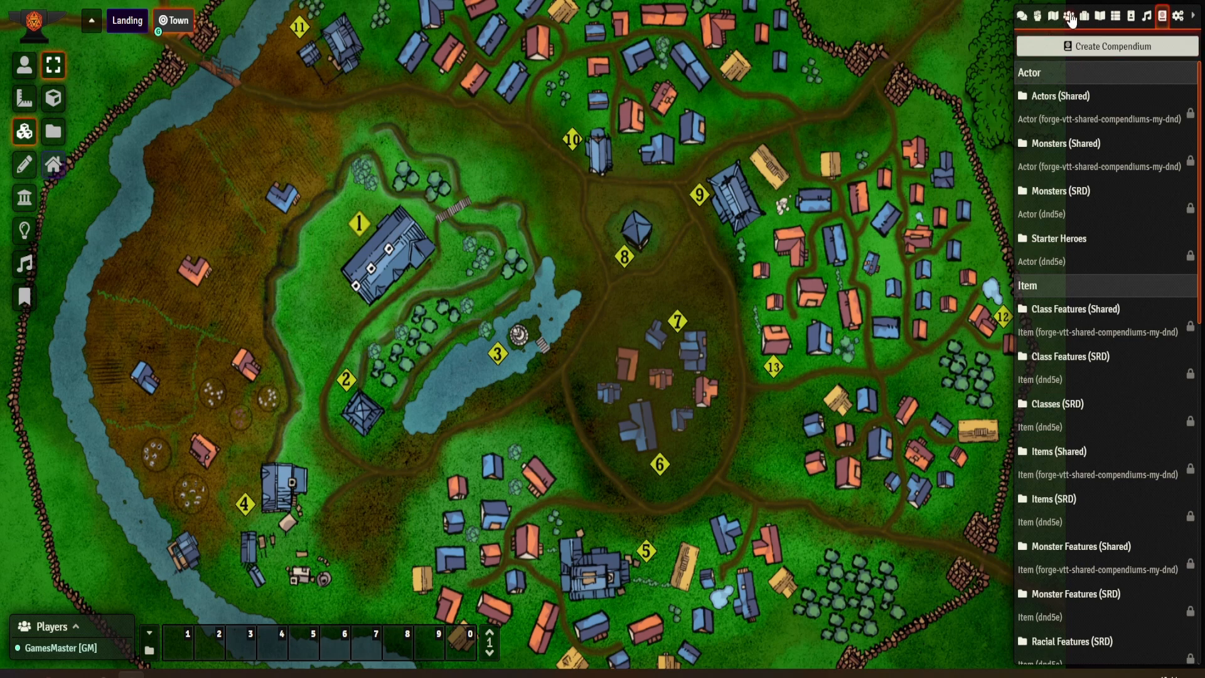
pyautogui.click(1066, 129)
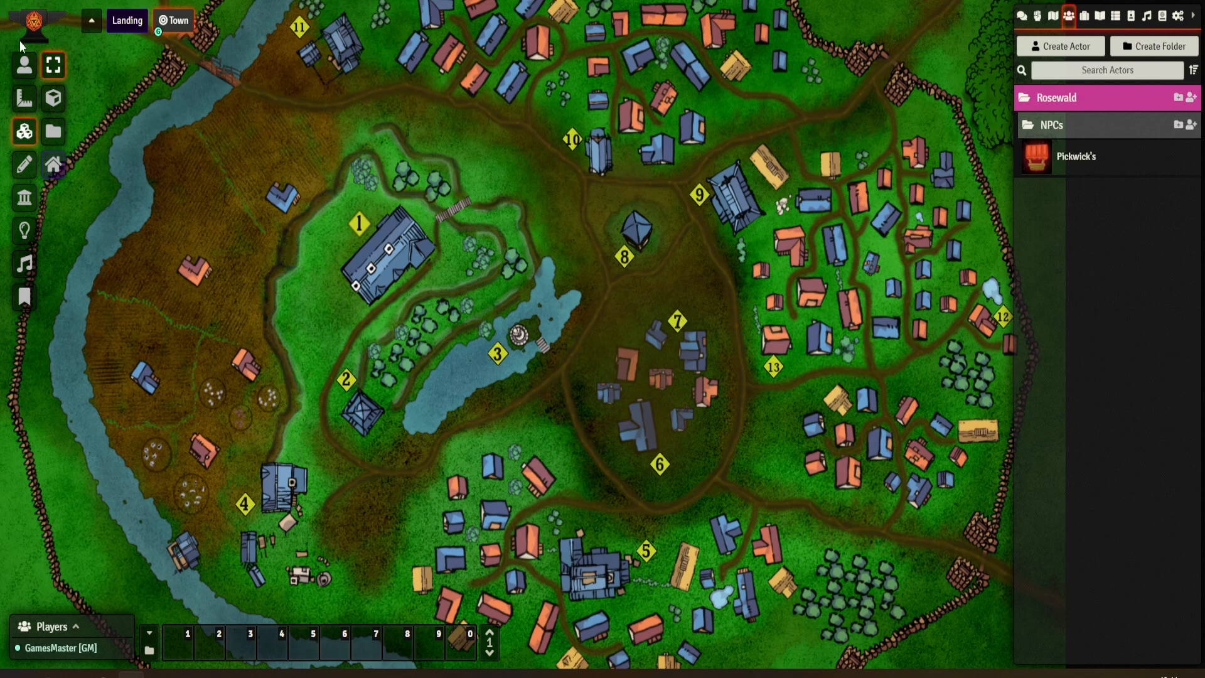
# Start a new tile of 50 by 50 pixels on the town map just beside map note 7.
pyautogui.click(25, 65)
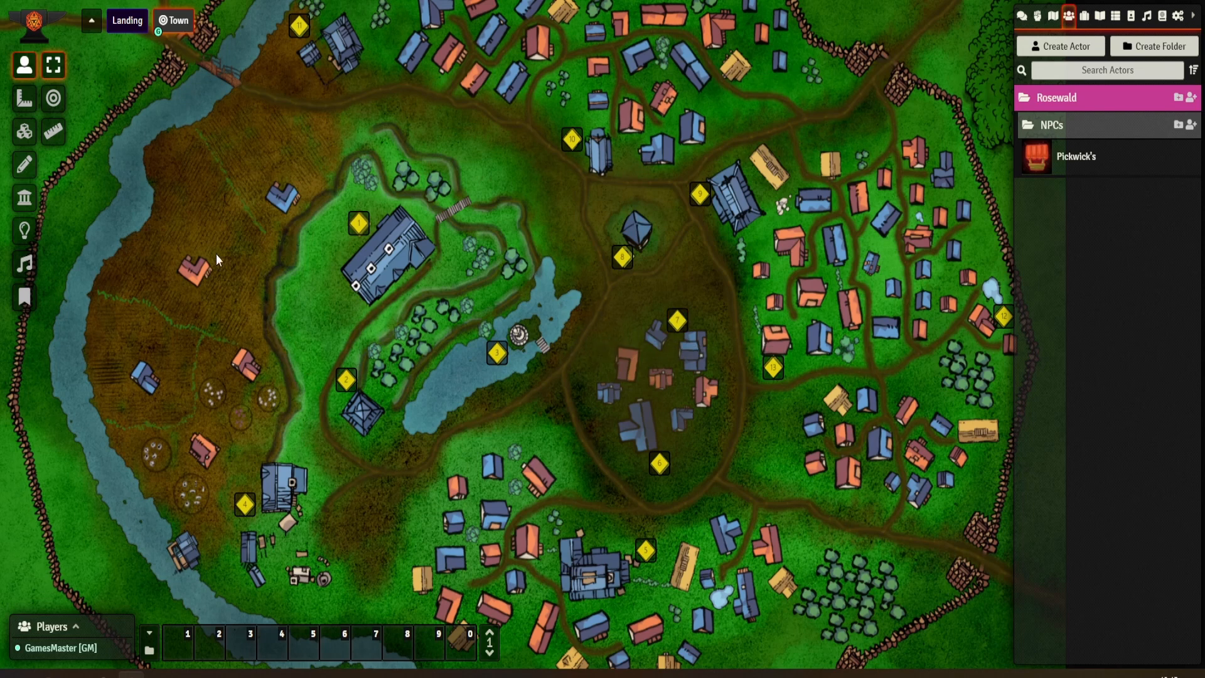
pyautogui.click(24, 131)
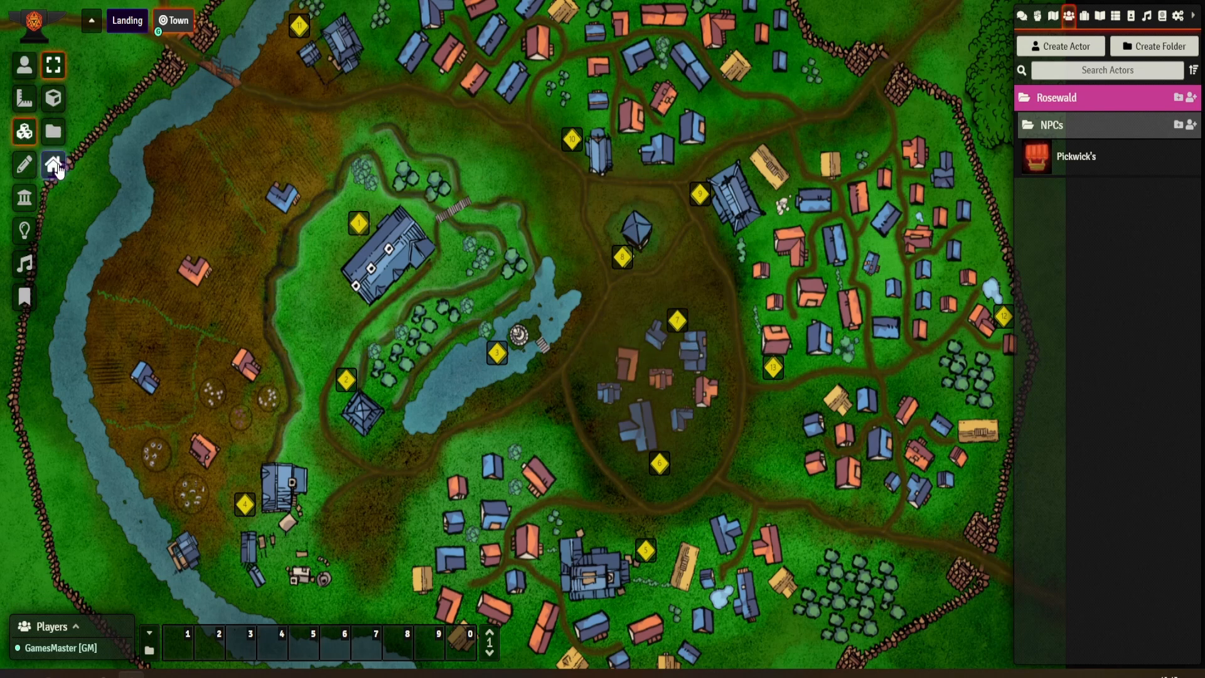
pyautogui.click(65, 96)
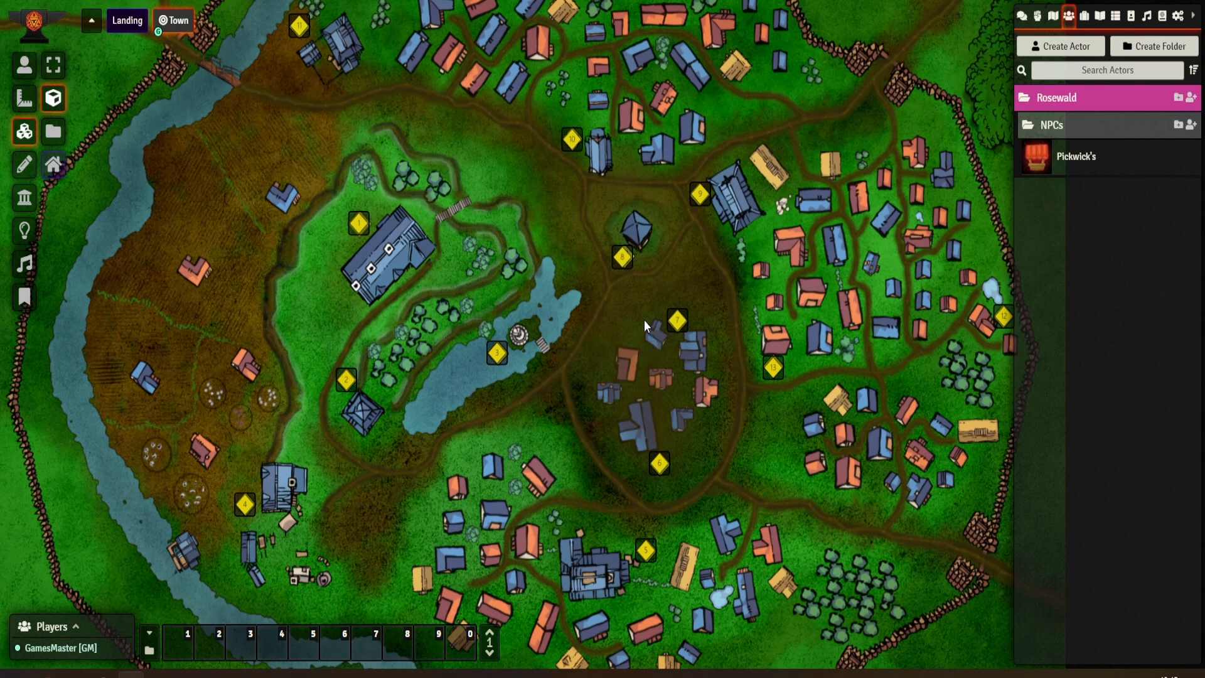
pyautogui.click(661, 342)
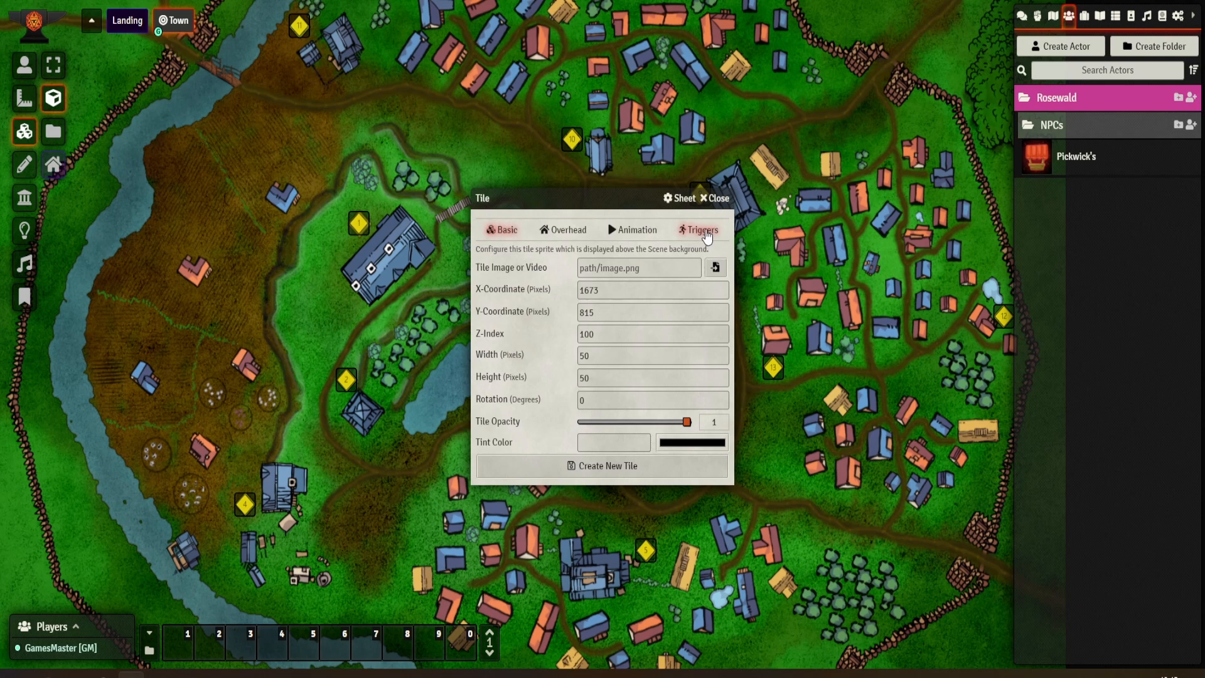
pyautogui.click(634, 230)
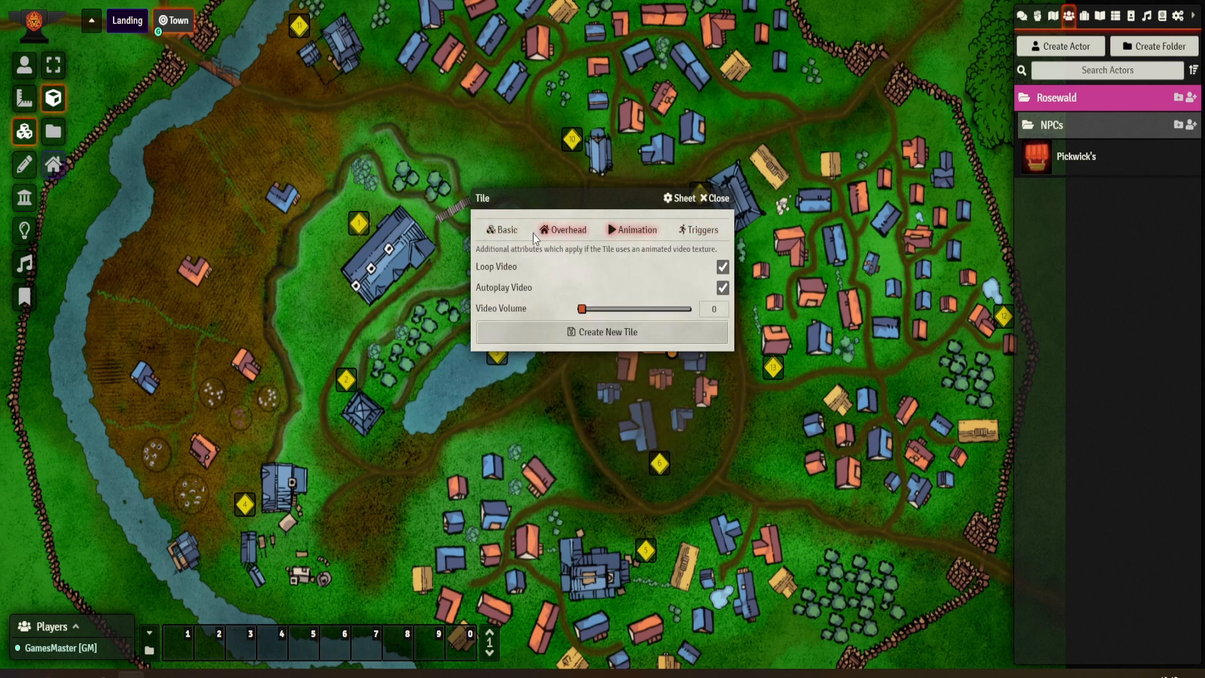
pyautogui.click(504, 229)
# Assign medieval-pavilion.png from Rosewald/General Use/Icons in My Assets Library as the tile's image and create the tile.
pyautogui.click(722, 273)
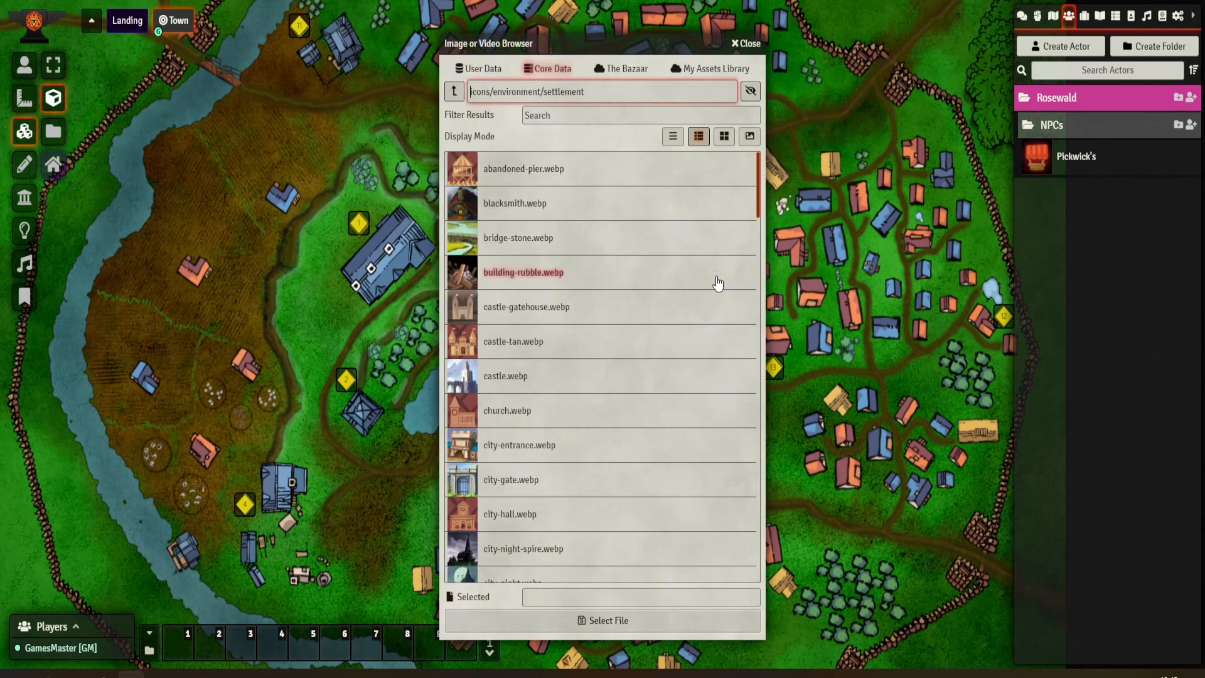
pyautogui.click(709, 69)
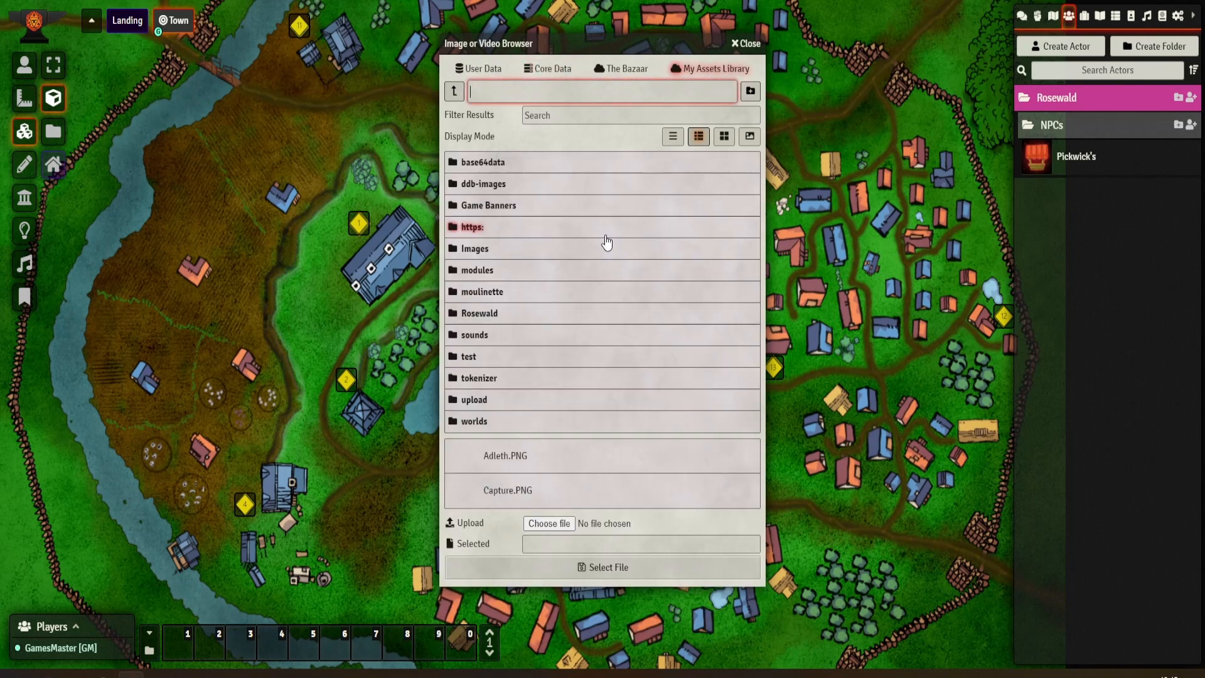
pyautogui.click(490, 313)
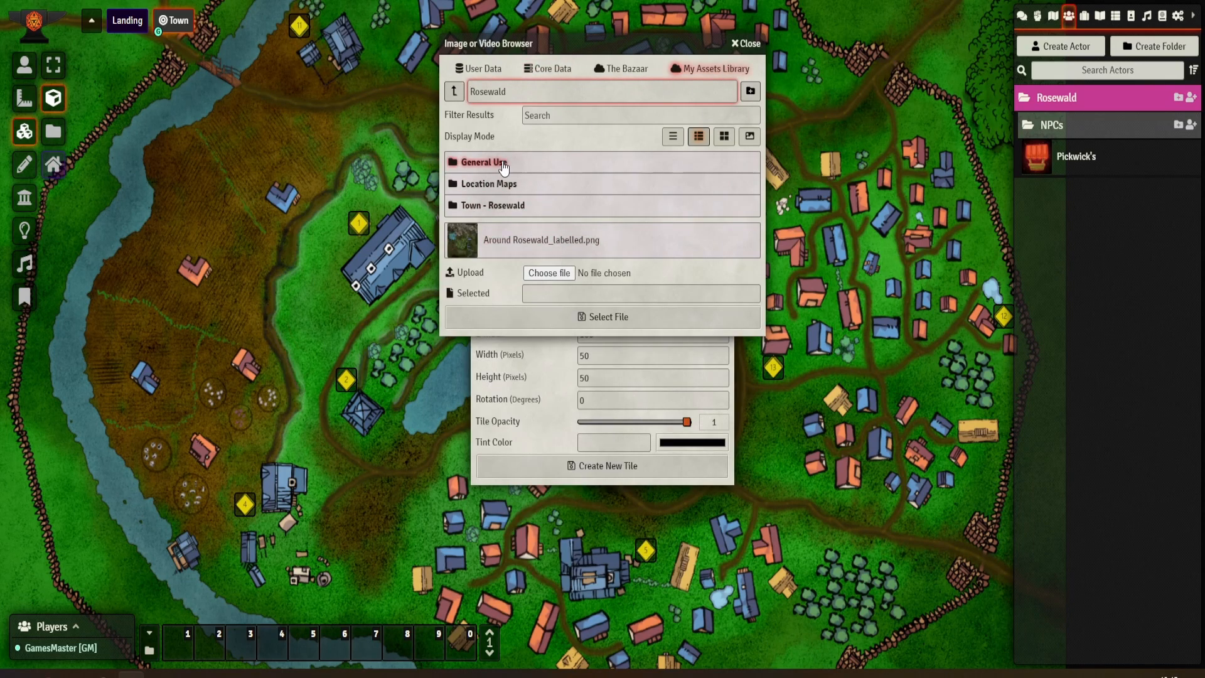
pyautogui.click(503, 164)
pyautogui.click(485, 165)
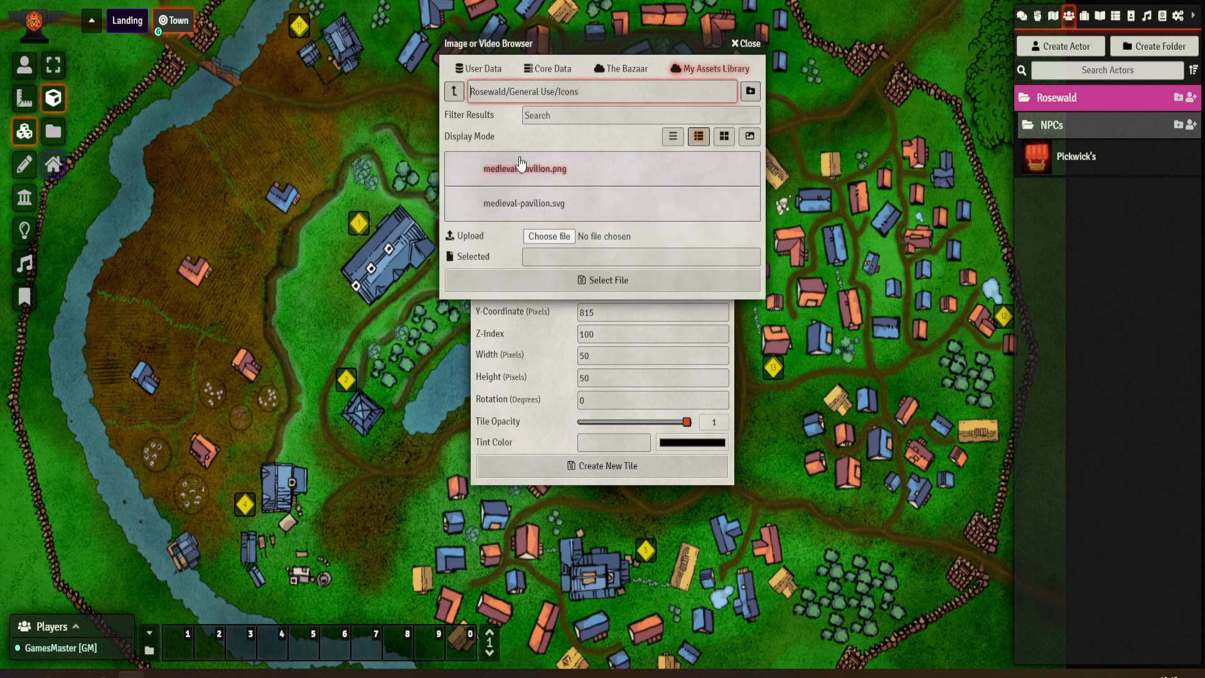
pyautogui.click(544, 168)
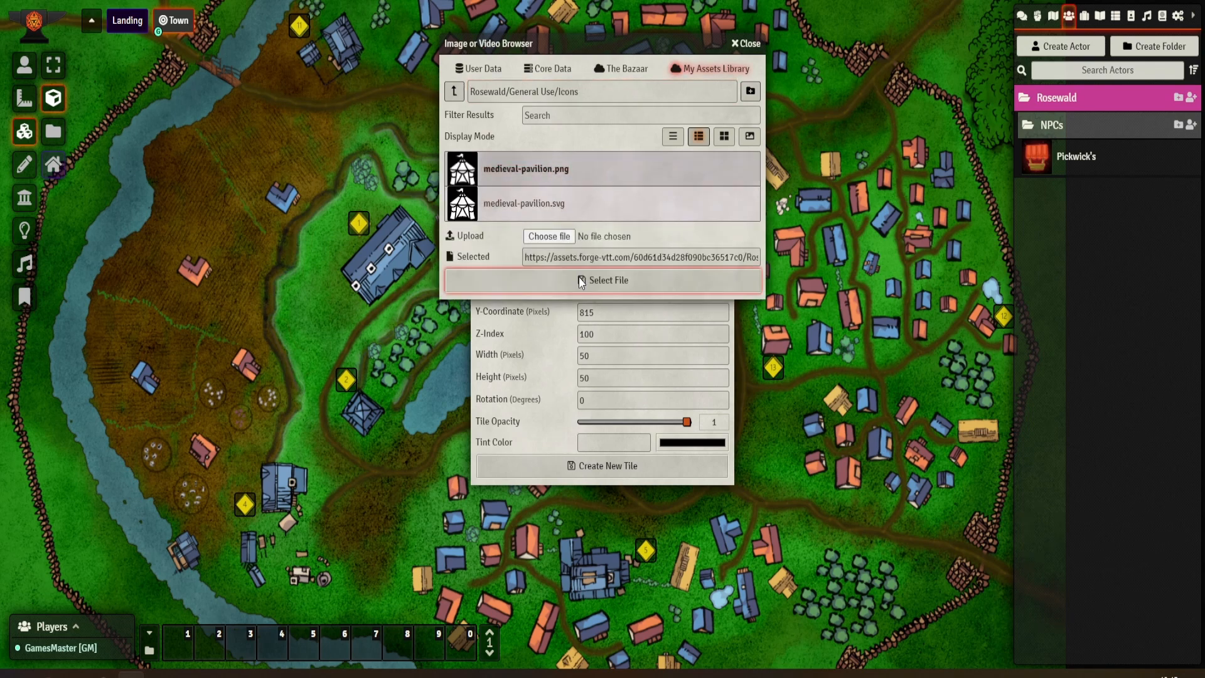
pyautogui.click(581, 280)
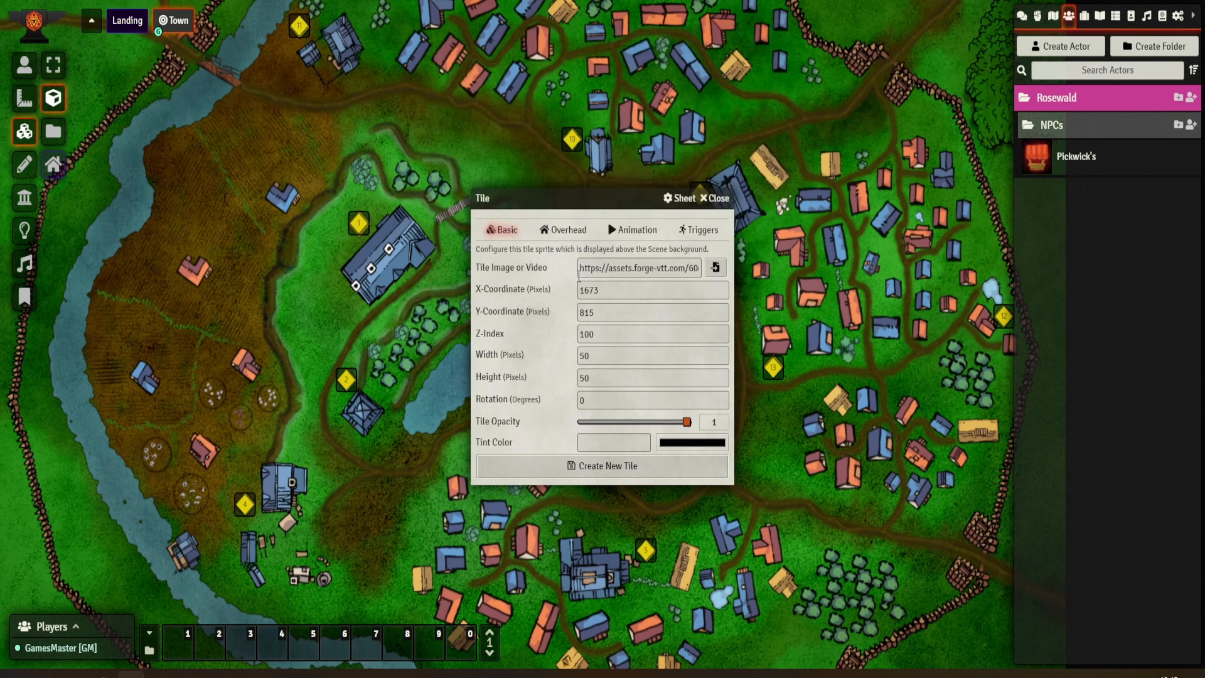
pyautogui.click(622, 466)
# Reduce the pavilion tile's opacity to 0.5 and update the tile.
pyautogui.doubleClick(657, 344)
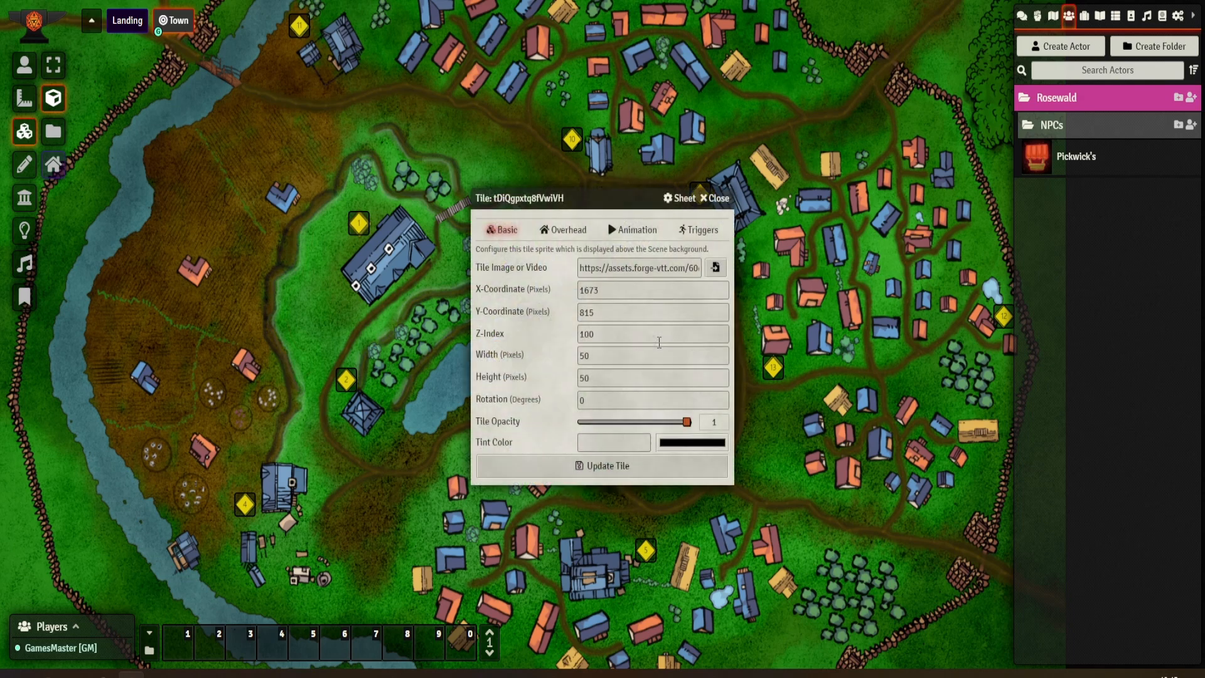
pyautogui.moveTo(603, 206); pyautogui.dragTo(332, 167)
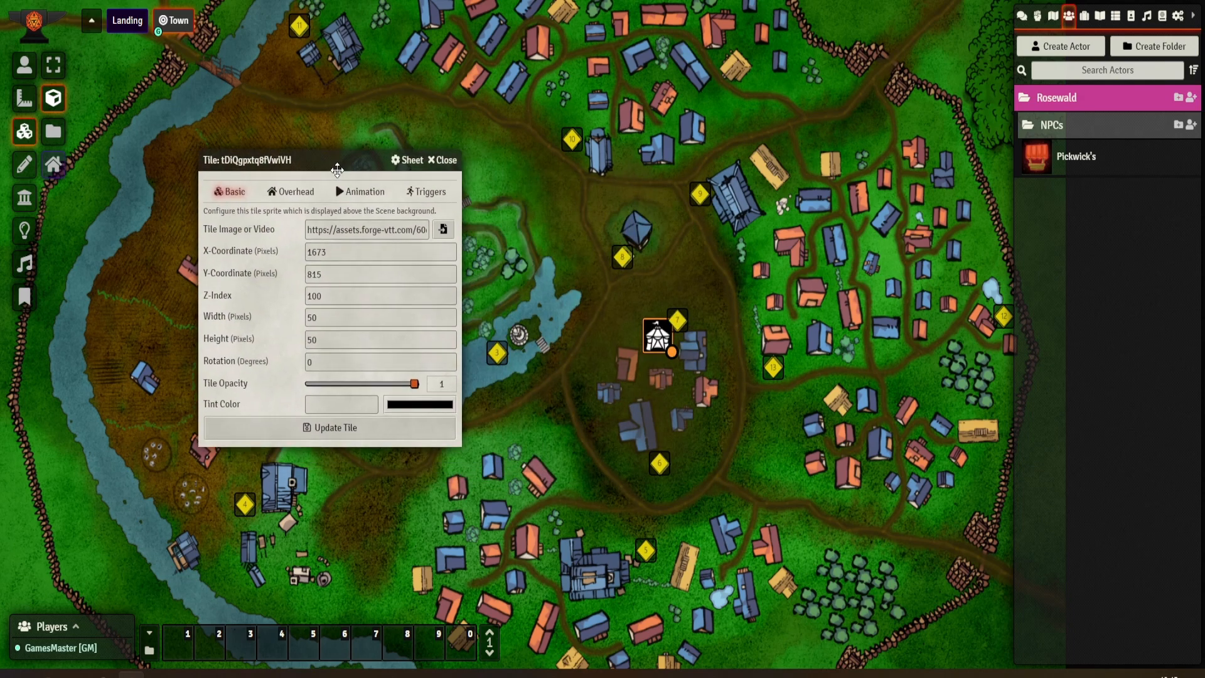
pyautogui.moveTo(416, 389); pyautogui.dragTo(364, 390)
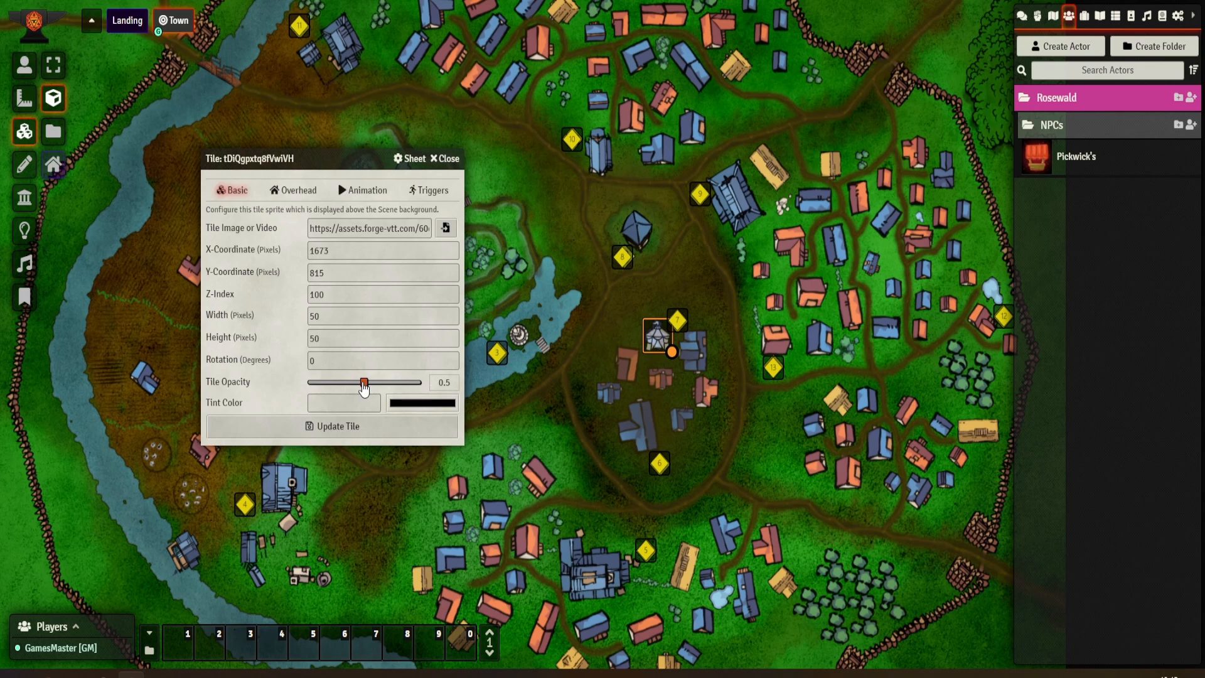
pyautogui.click(352, 428)
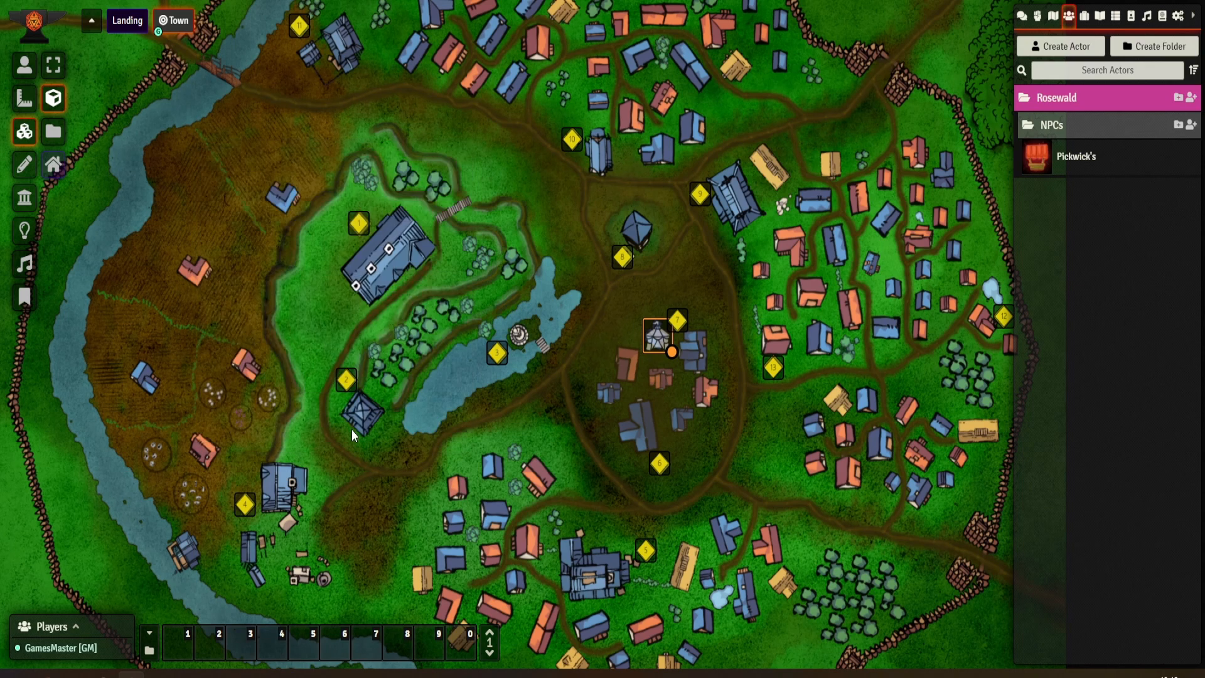
# Activate the pavilion tile's trigger and review its restricted token and controller choices.
pyautogui.doubleClick(661, 338)
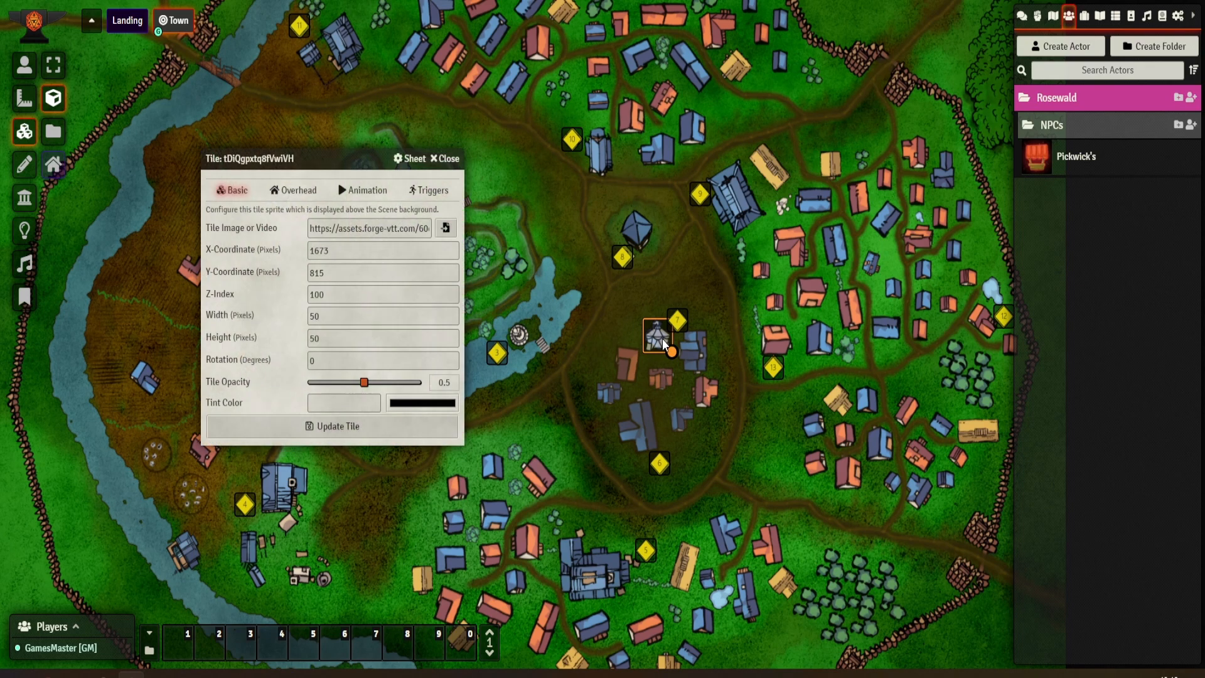
pyautogui.click(431, 192)
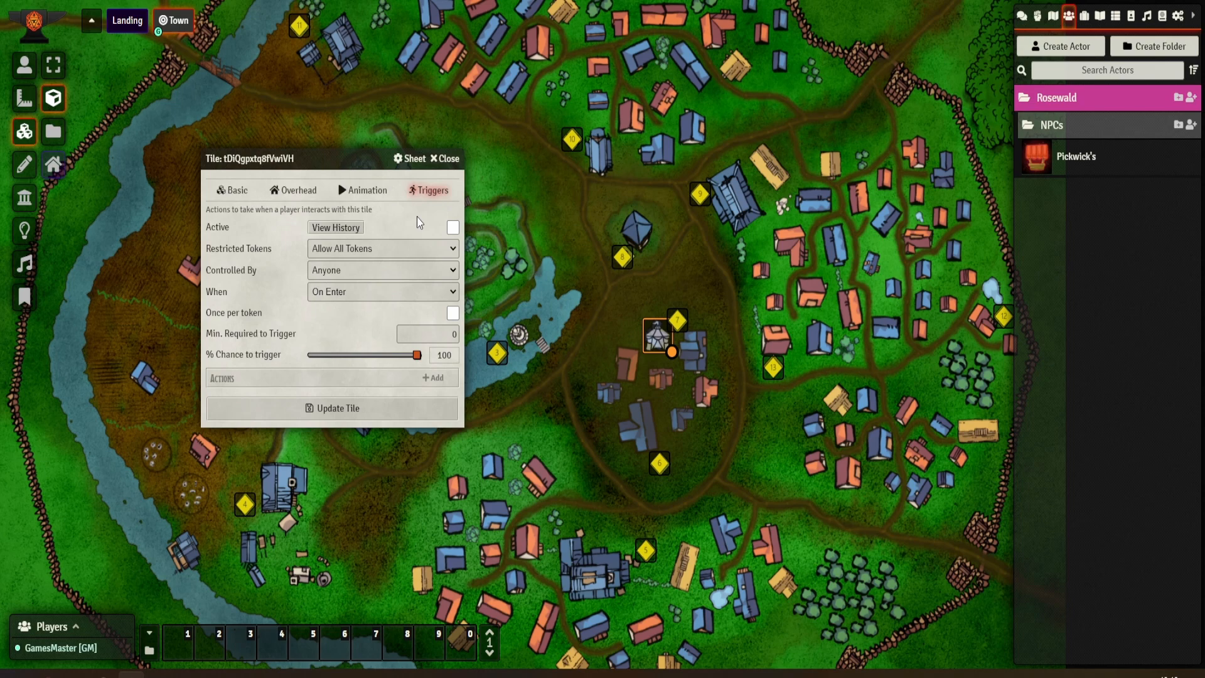
pyautogui.click(453, 228)
pyautogui.click(386, 246)
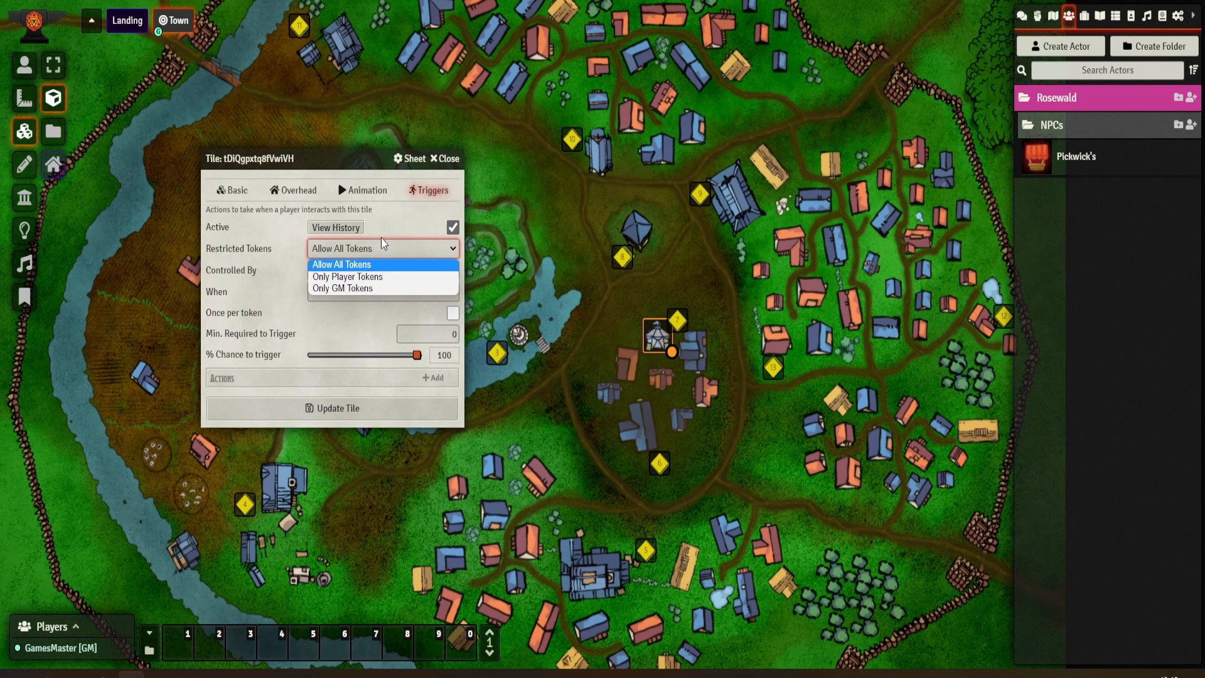
pyautogui.click(383, 241)
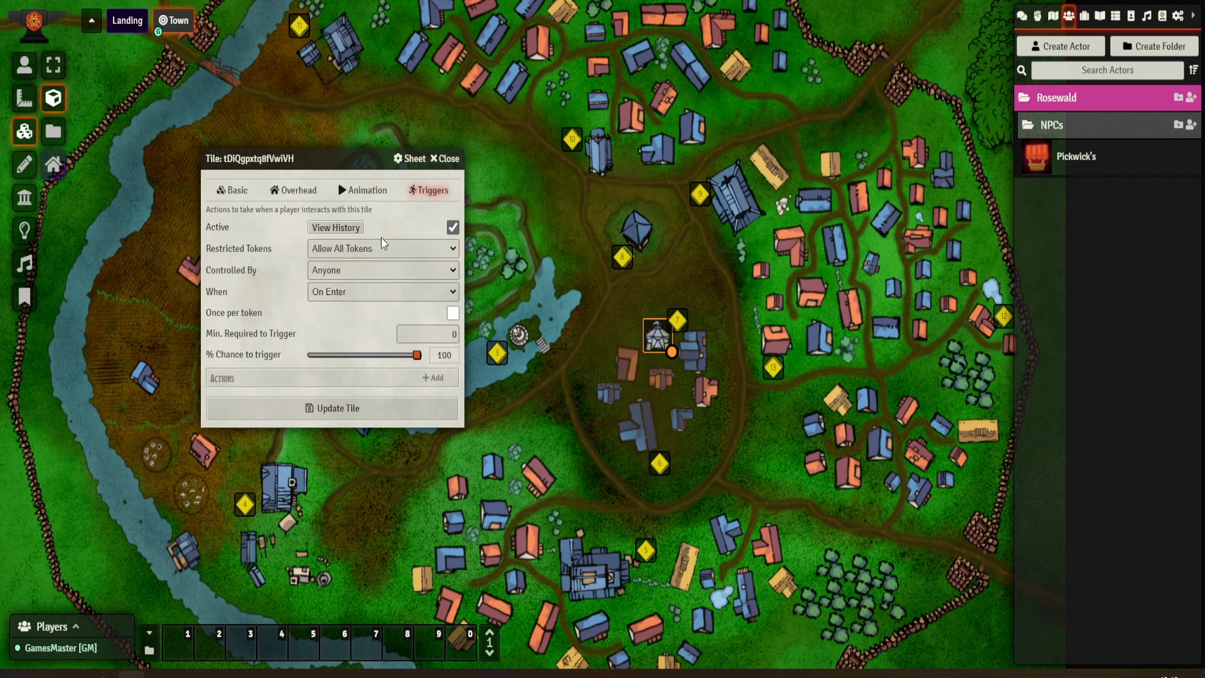
pyautogui.click(362, 272)
pyautogui.click(362, 271)
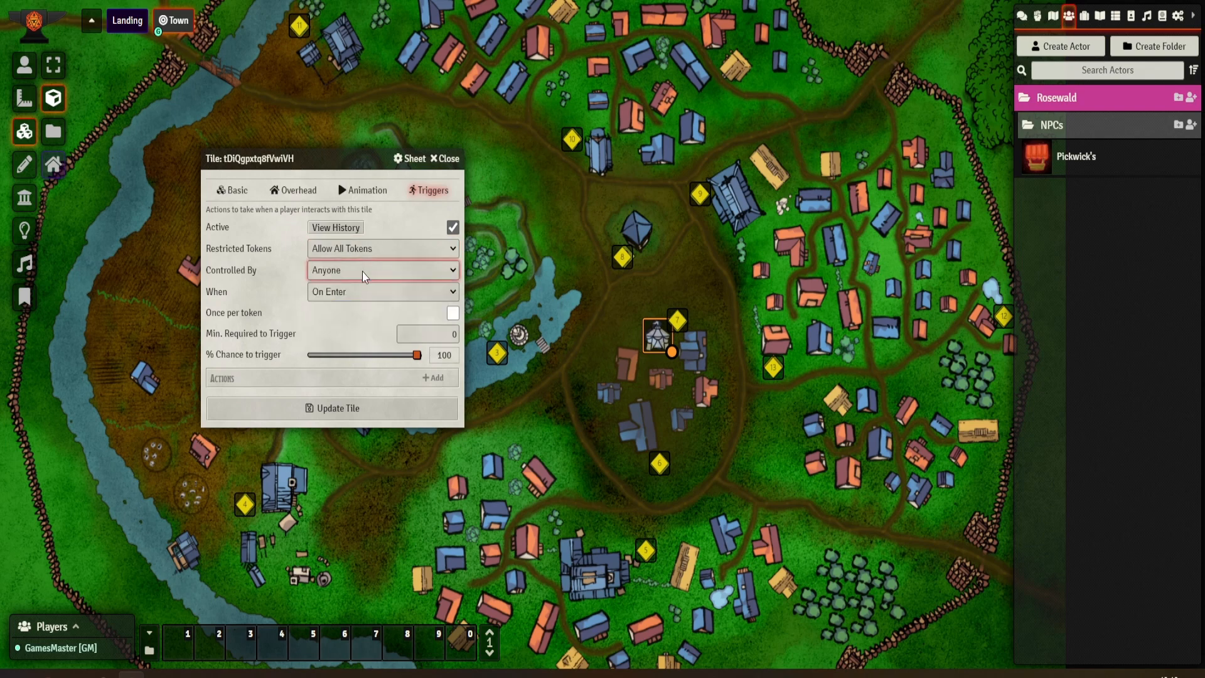
# Make the pavilion tile's trigger fire On Click and review the other trigger event choices.
pyautogui.click(368, 293)
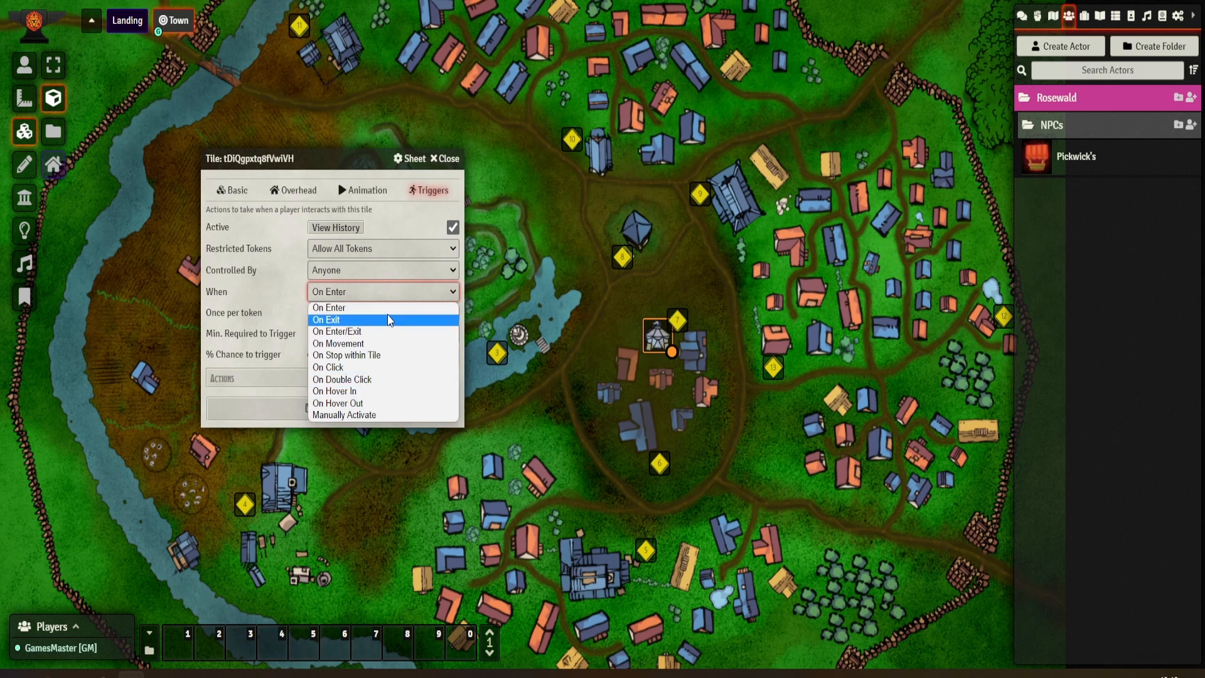
pyautogui.click(370, 369)
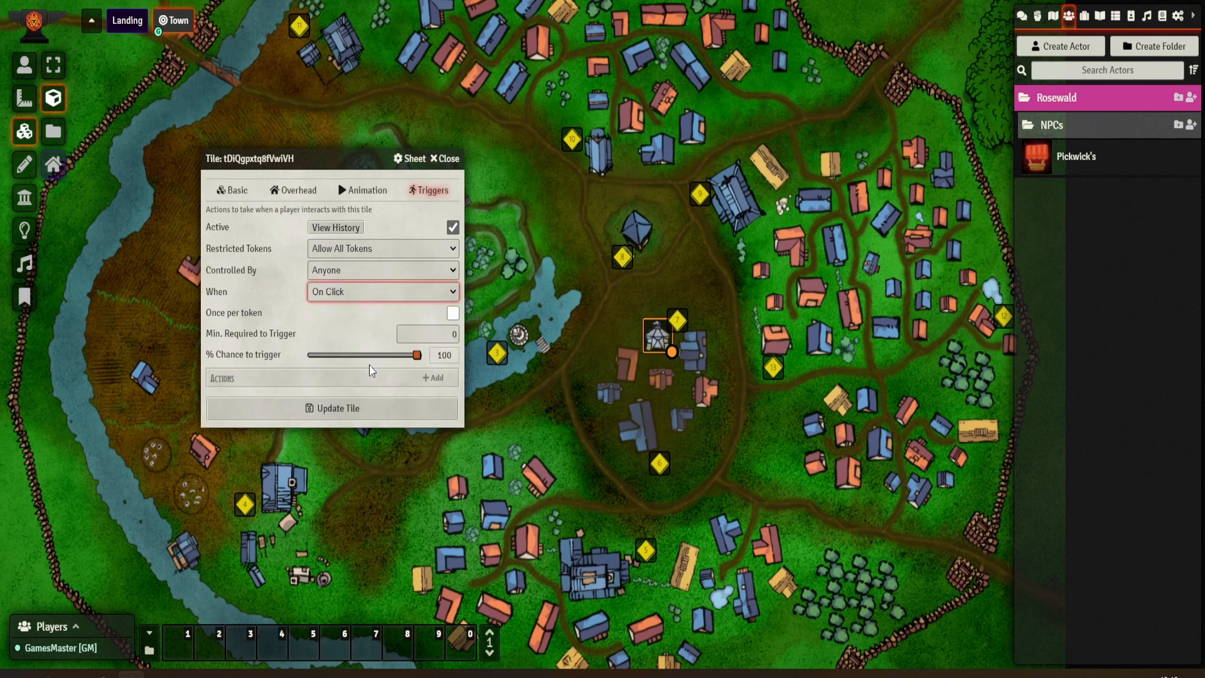
pyautogui.click(389, 292)
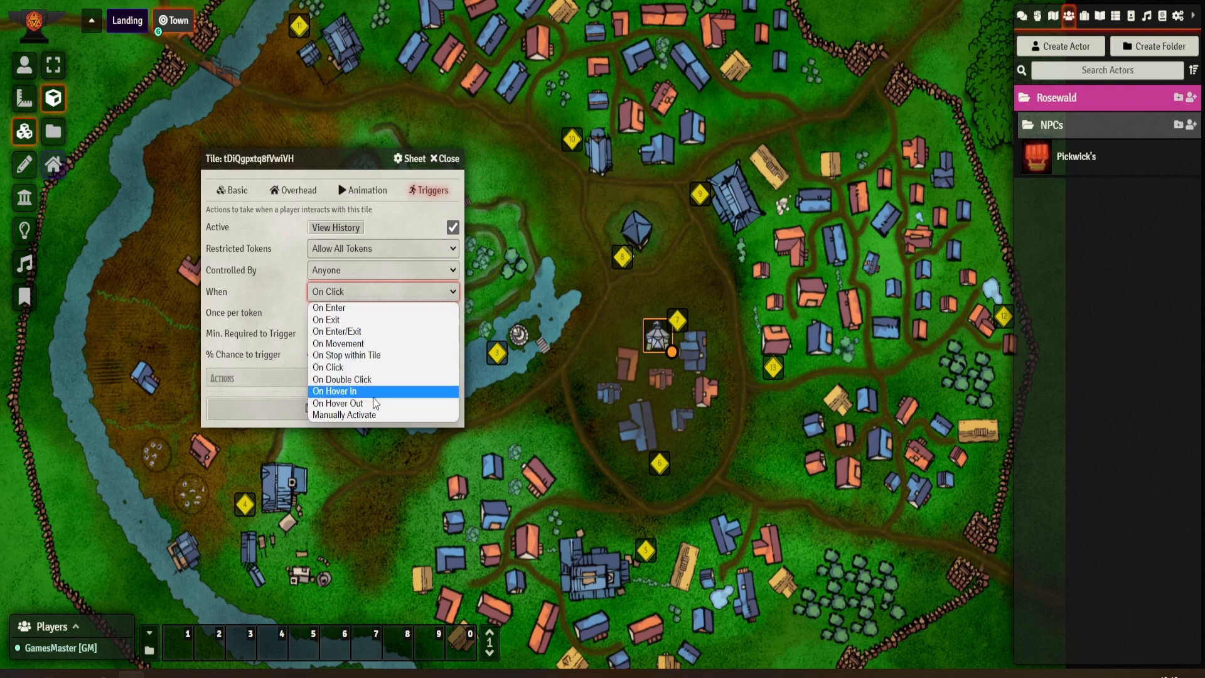
pyautogui.click(289, 332)
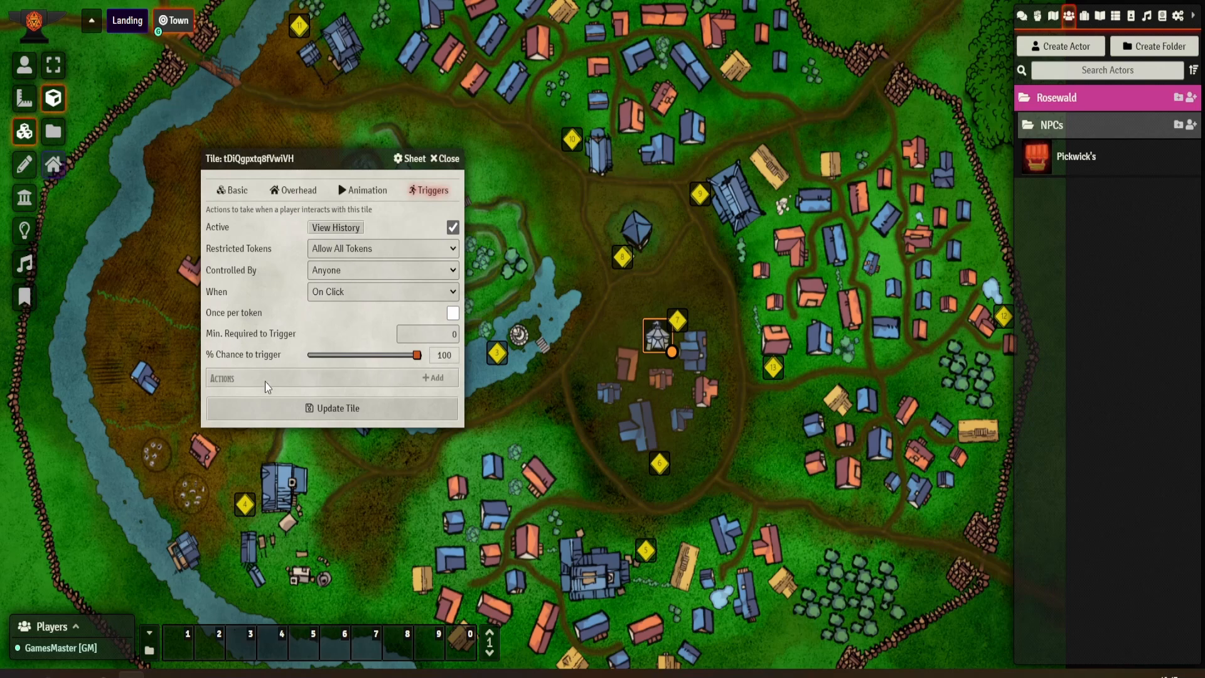
# Add an Open a Journal or Actor Sheet action to the pavilion tile's trigger after reviewing the available action types.
pyautogui.click(435, 379)
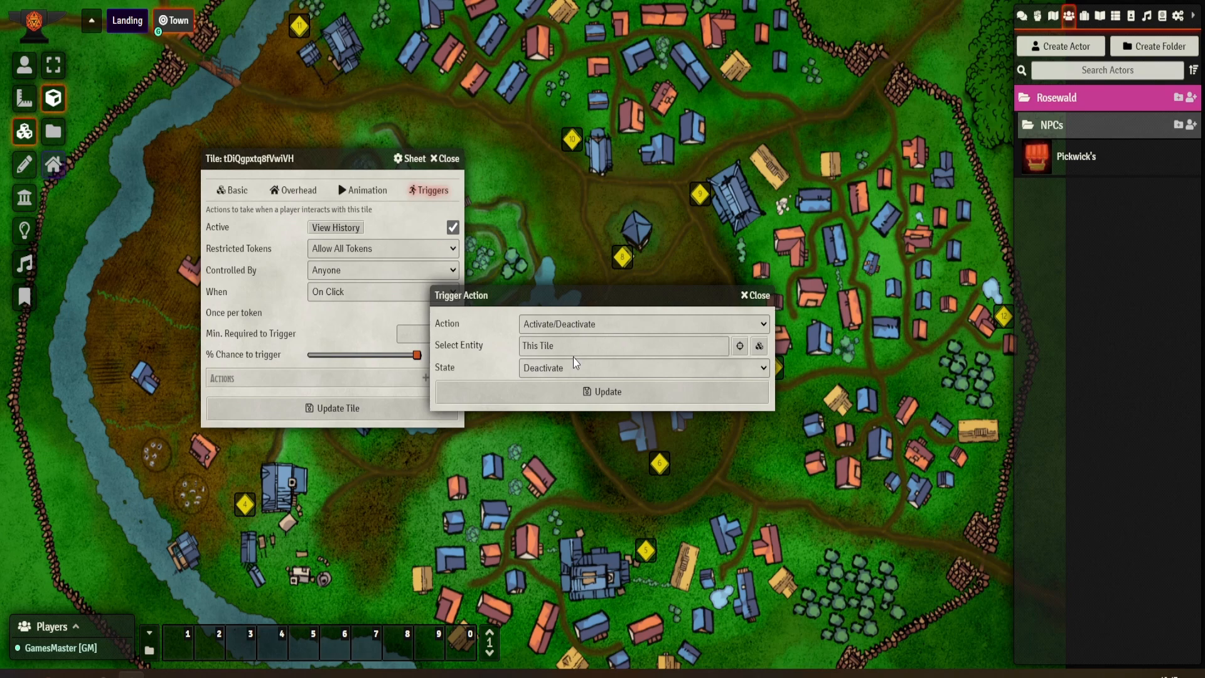
pyautogui.click(608, 323)
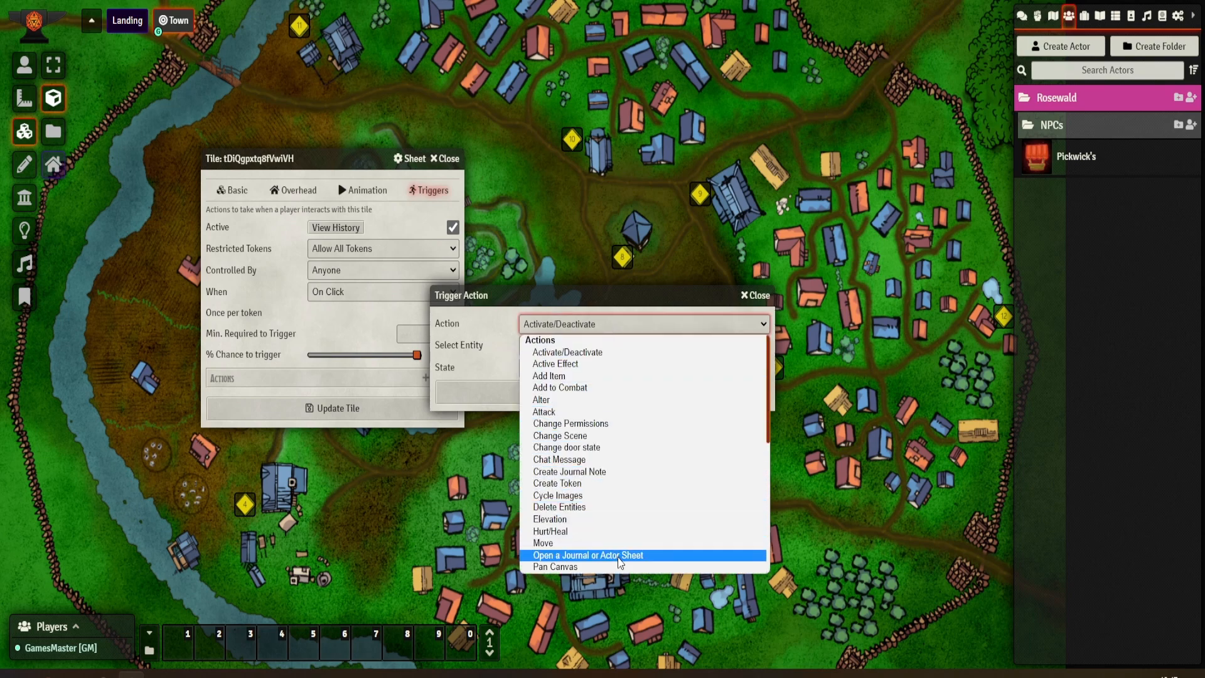
pyautogui.scroll(-5, 636, 521)
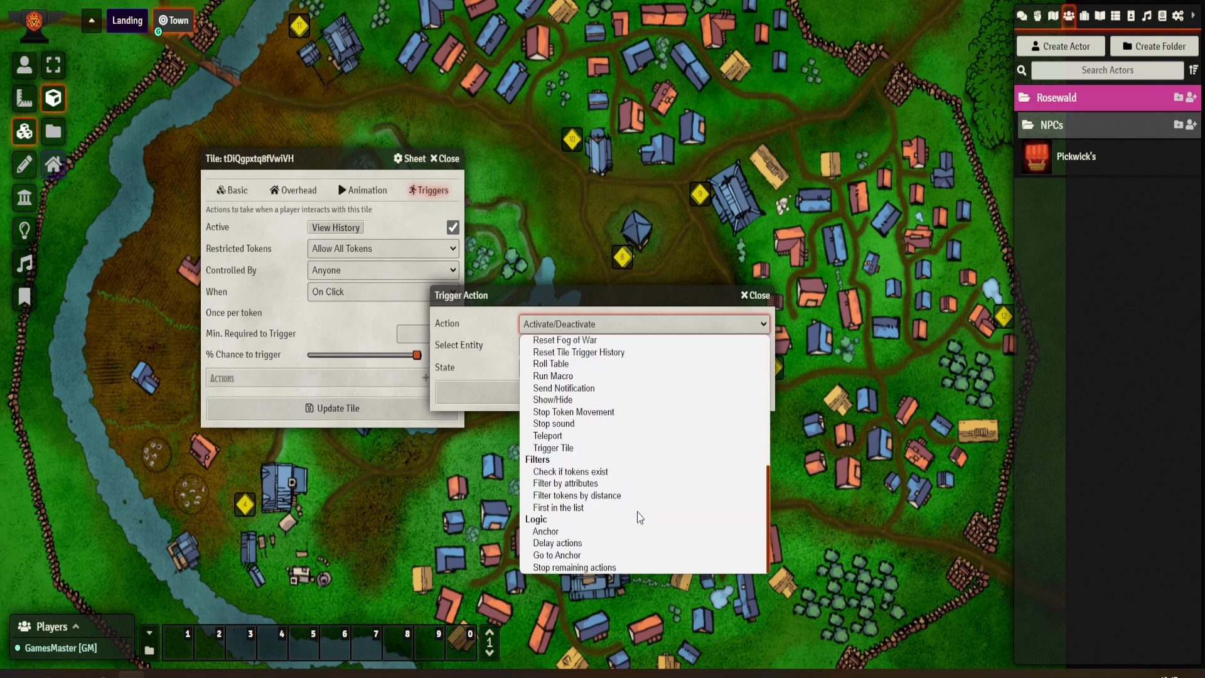
pyautogui.scroll(5, 639, 517)
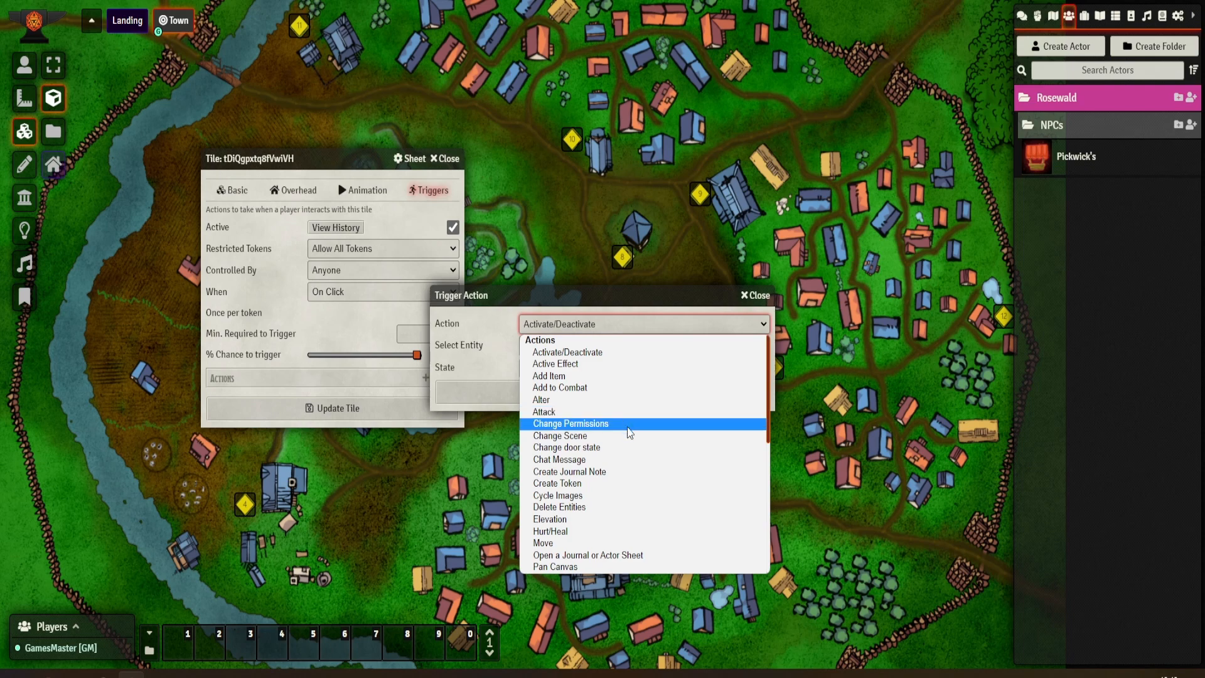
pyautogui.scroll(-5, 627, 422)
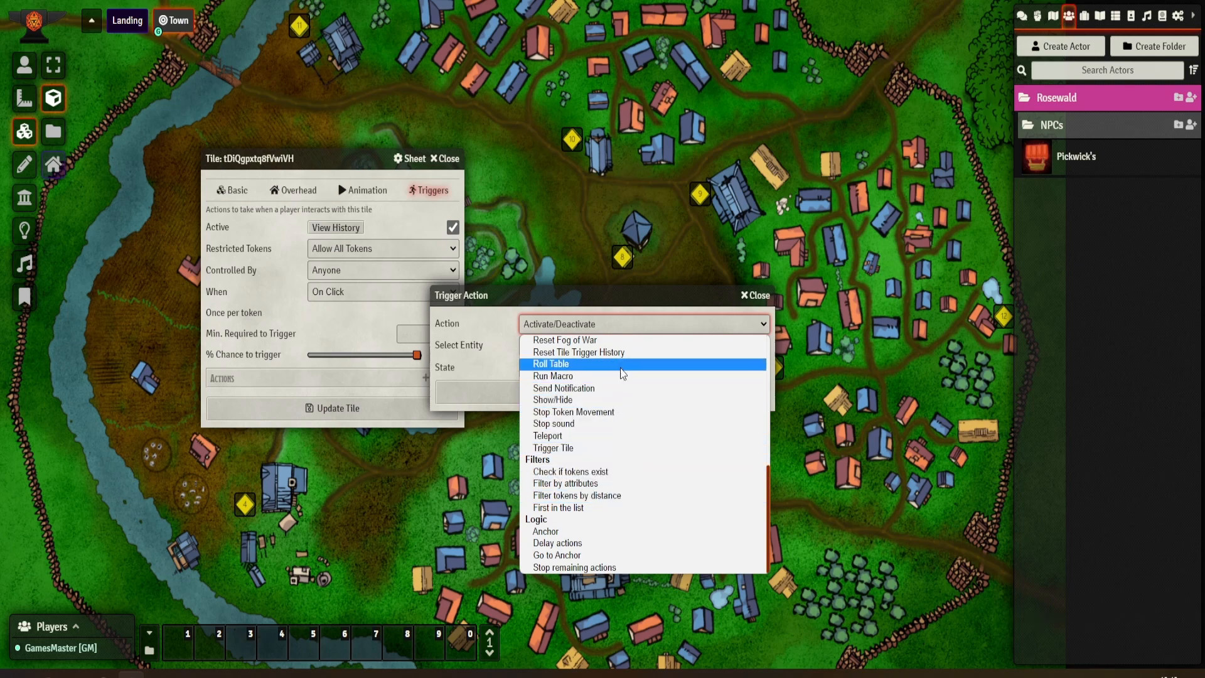
pyautogui.scroll(5, 624, 377)
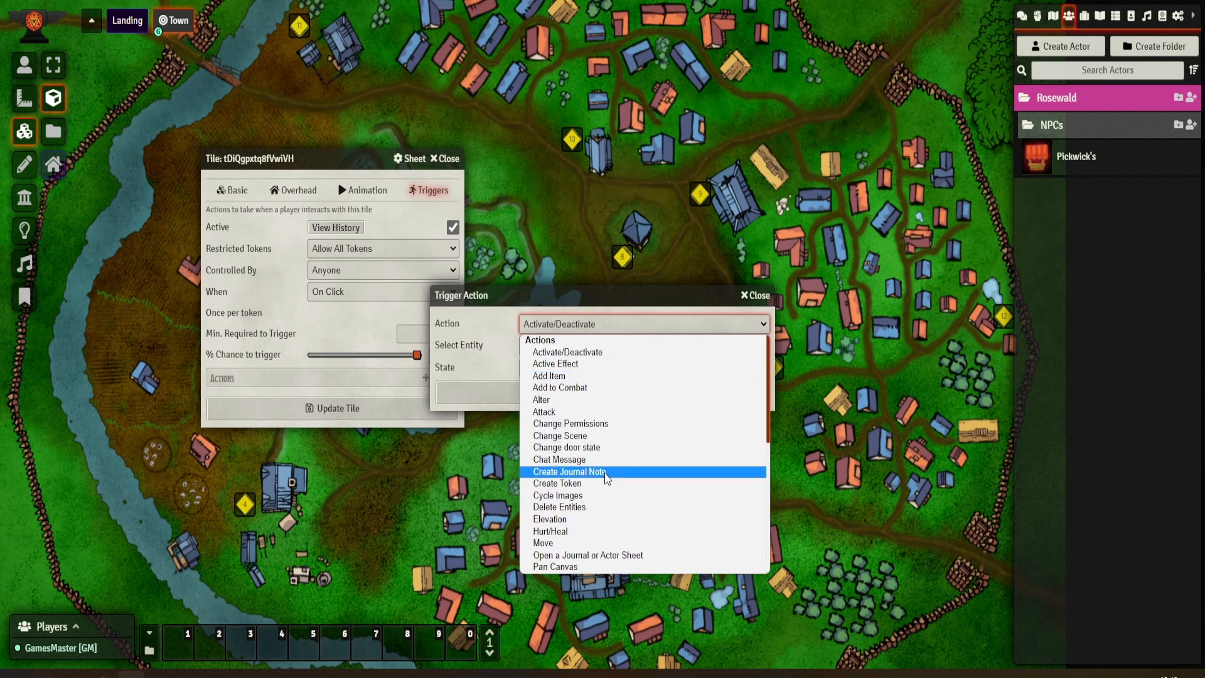
pyautogui.click(614, 555)
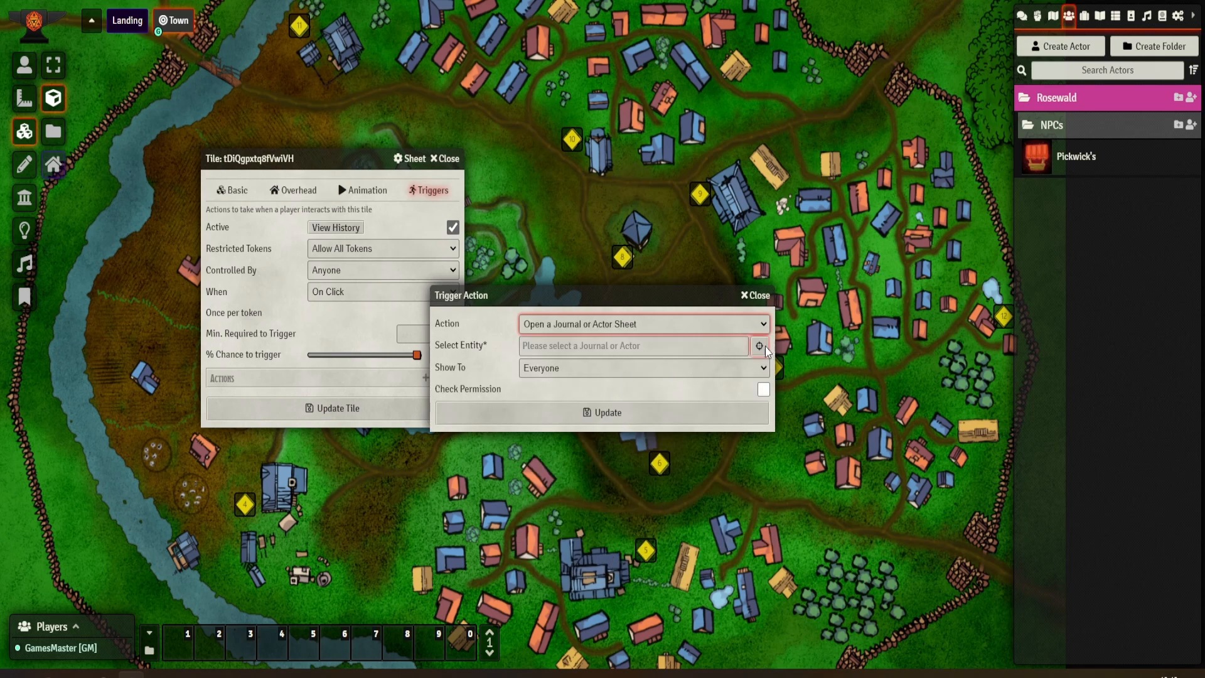
# Choose the Pickwick's actor from the Rosewald NPCs folder as the entity the trigger action opens.
pyautogui.click(637, 348)
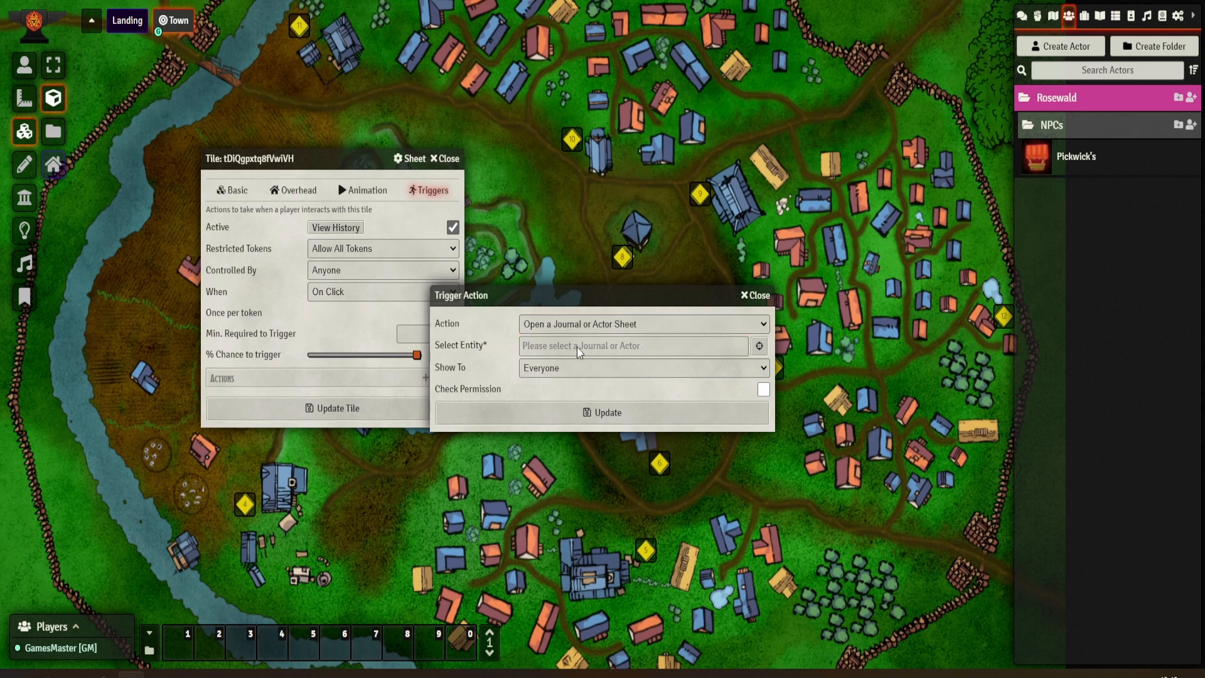
pyautogui.click(760, 345)
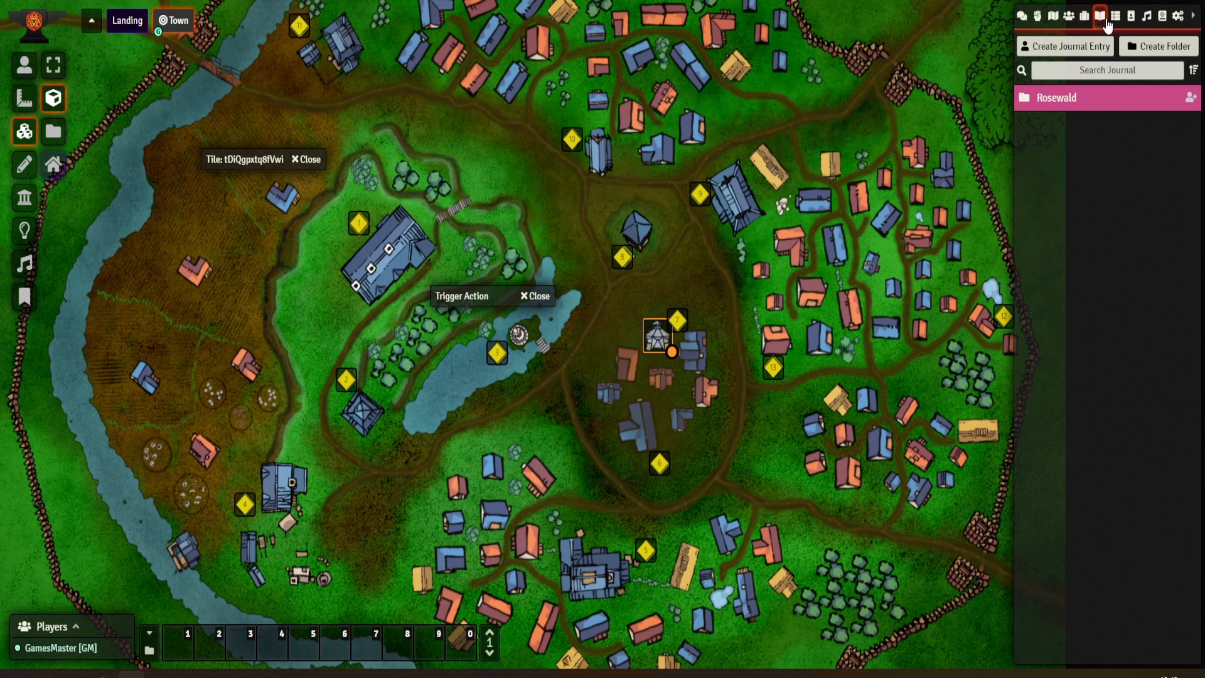
pyautogui.click(1069, 16)
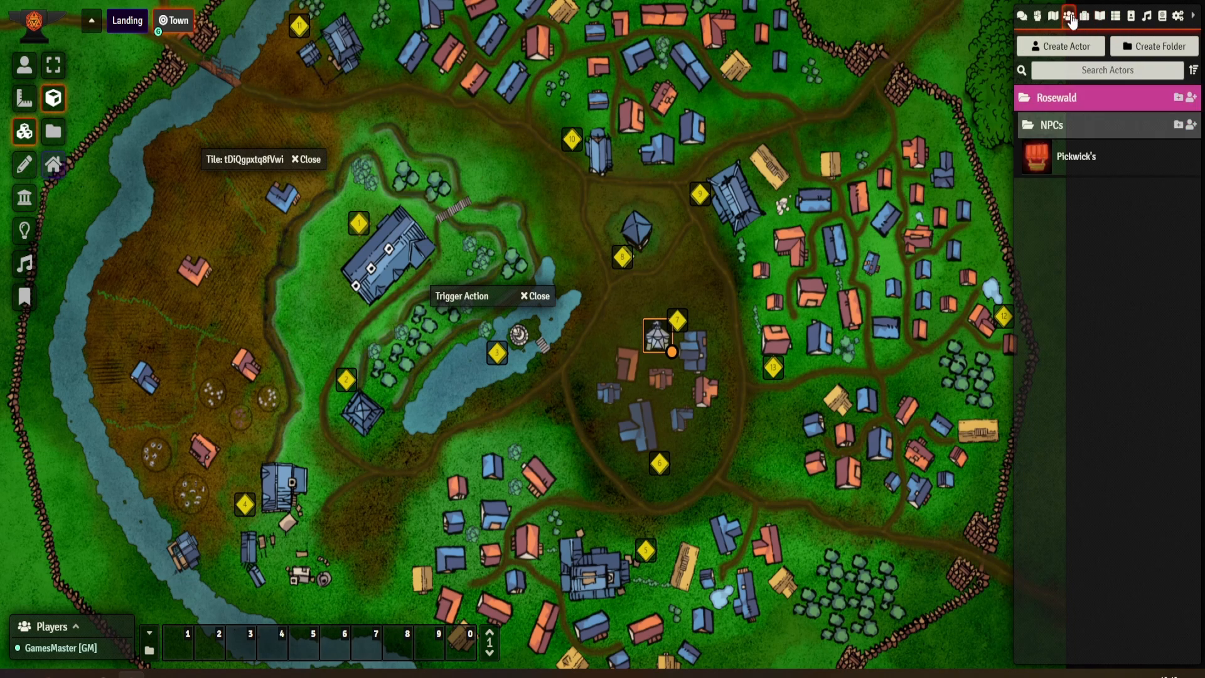
pyautogui.moveTo(1070, 162); pyautogui.dragTo(533, 295)
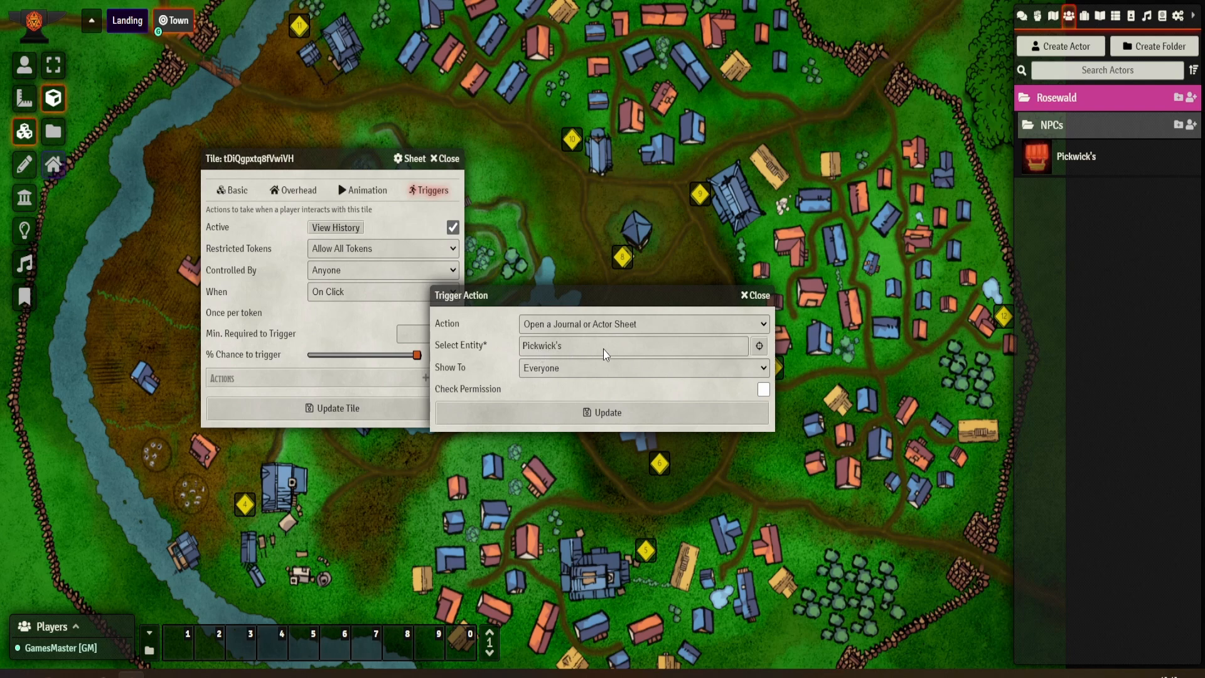
# Show the sheet only to the Triggering Player, then save the trigger action and update the tile.
pyautogui.click(569, 370)
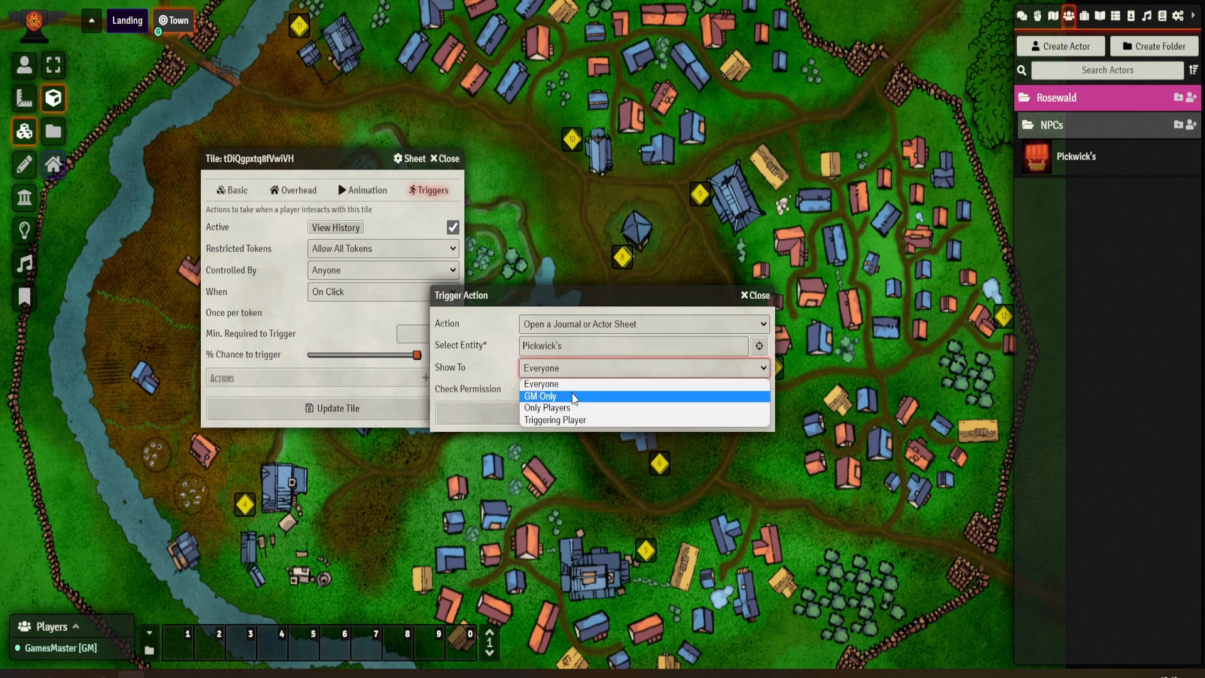
pyautogui.click(579, 418)
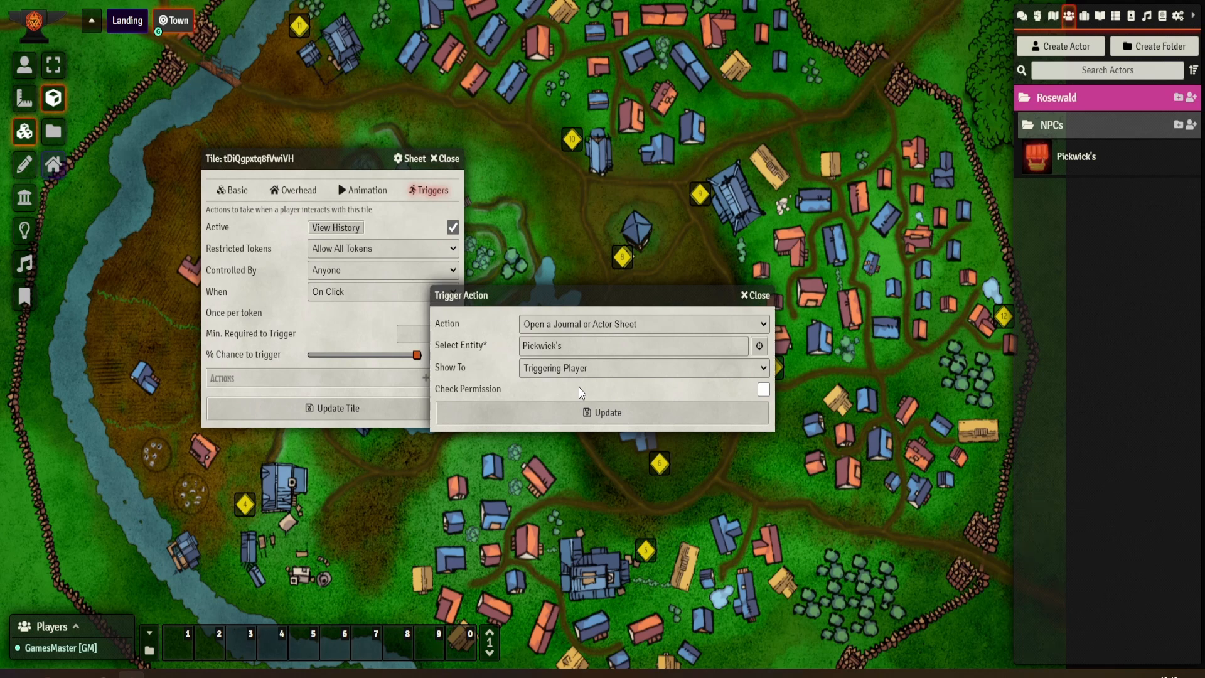
pyautogui.click(616, 412)
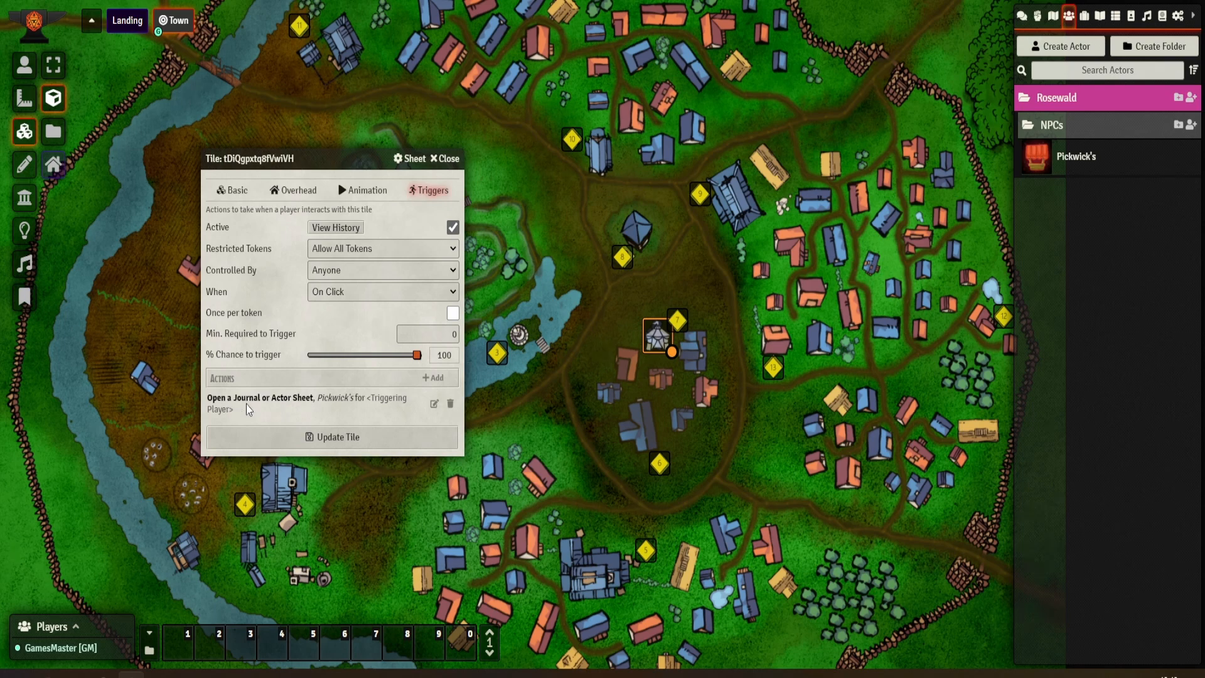
pyautogui.click(344, 435)
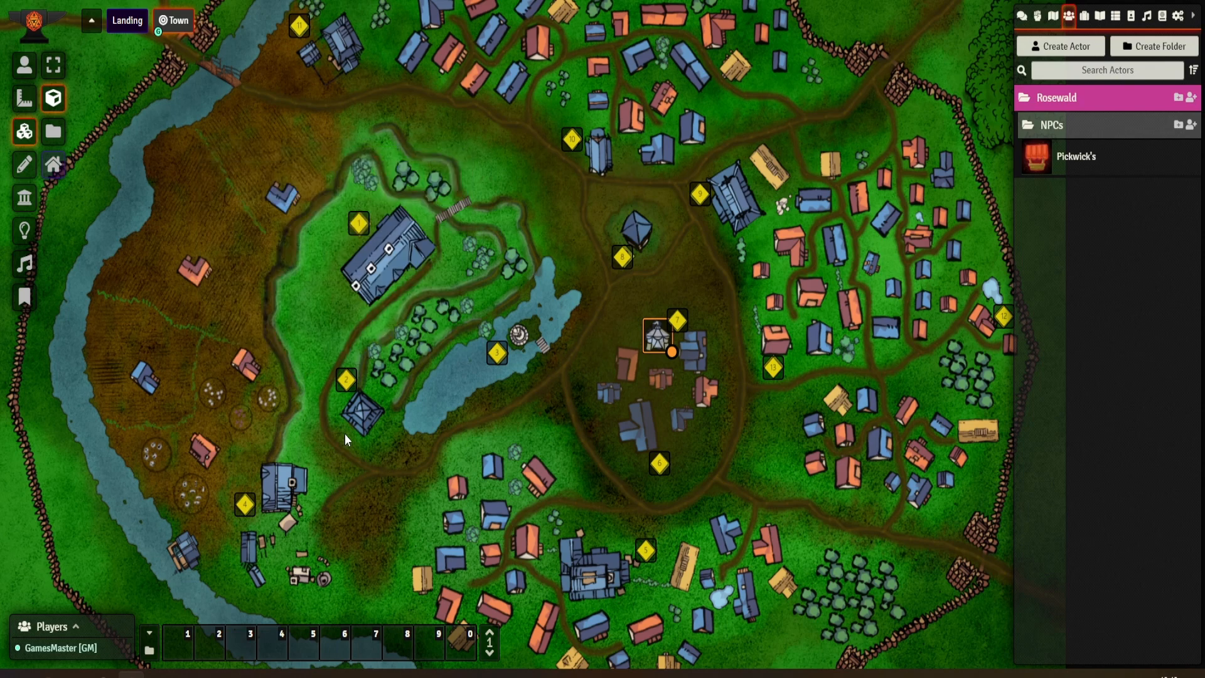
# Test the pavilion tile with the token controls active by opening Pickwick's sheet from the map, then close the sheet.
pyautogui.click(25, 65)
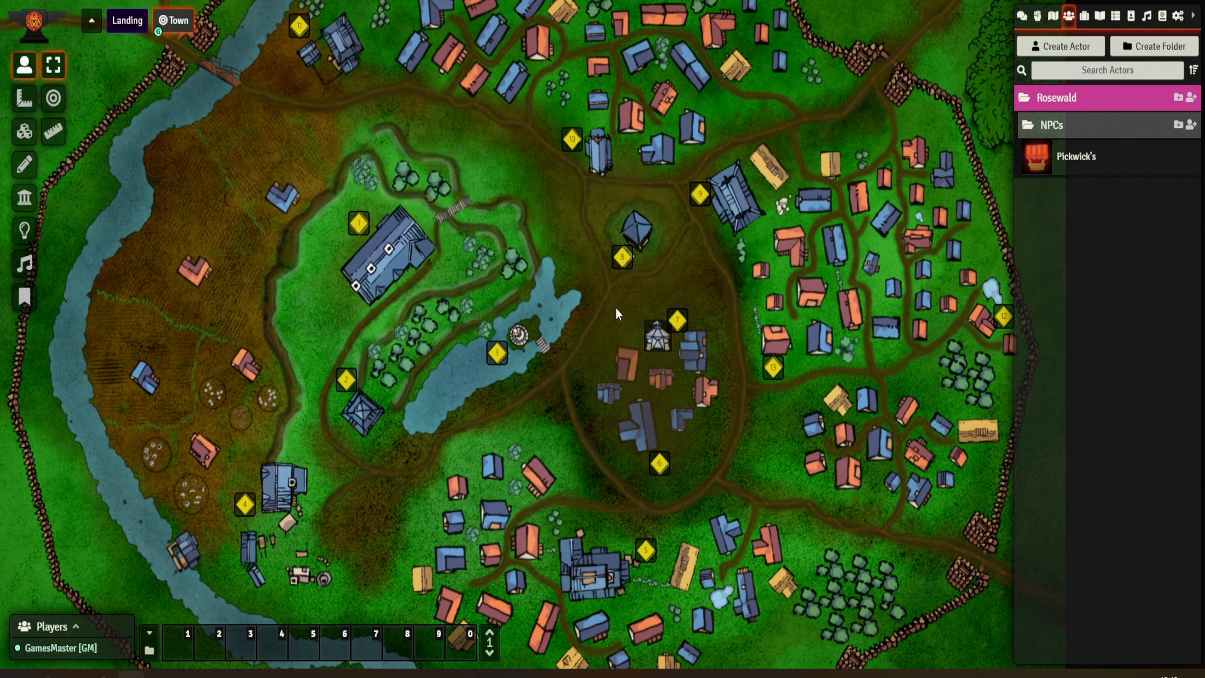
pyautogui.moveTo(629, 301); pyautogui.dragTo(744, 388)
pyautogui.doubleClick(659, 333)
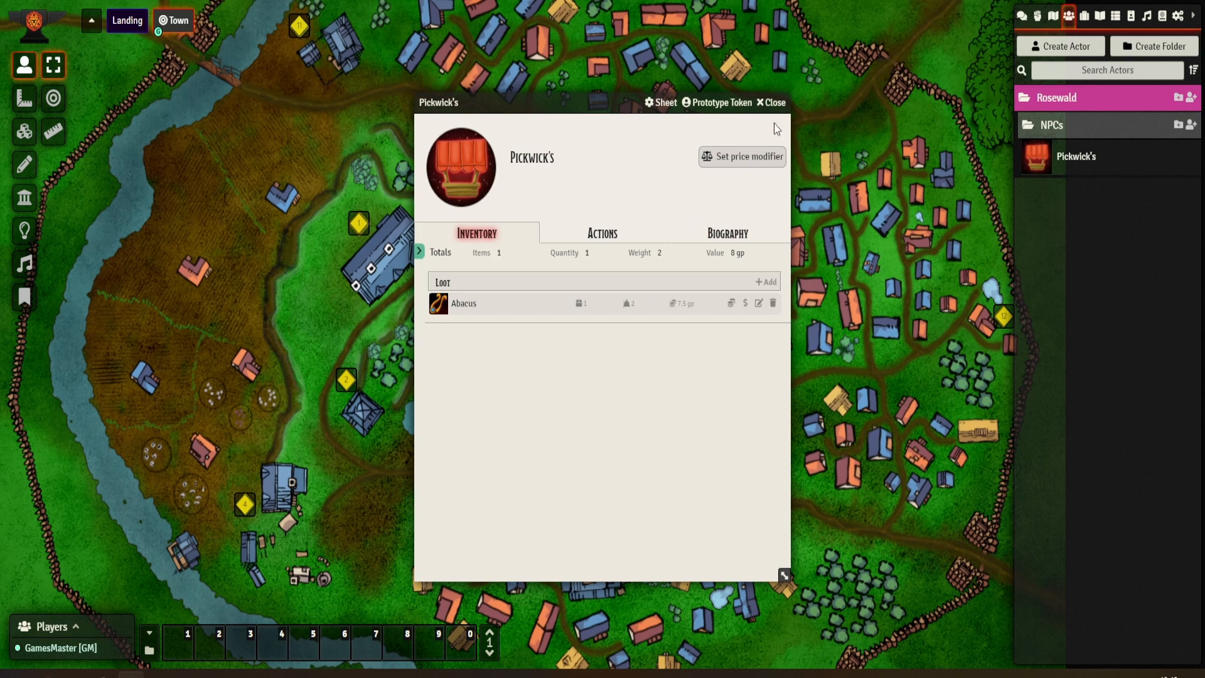
pyautogui.click(773, 103)
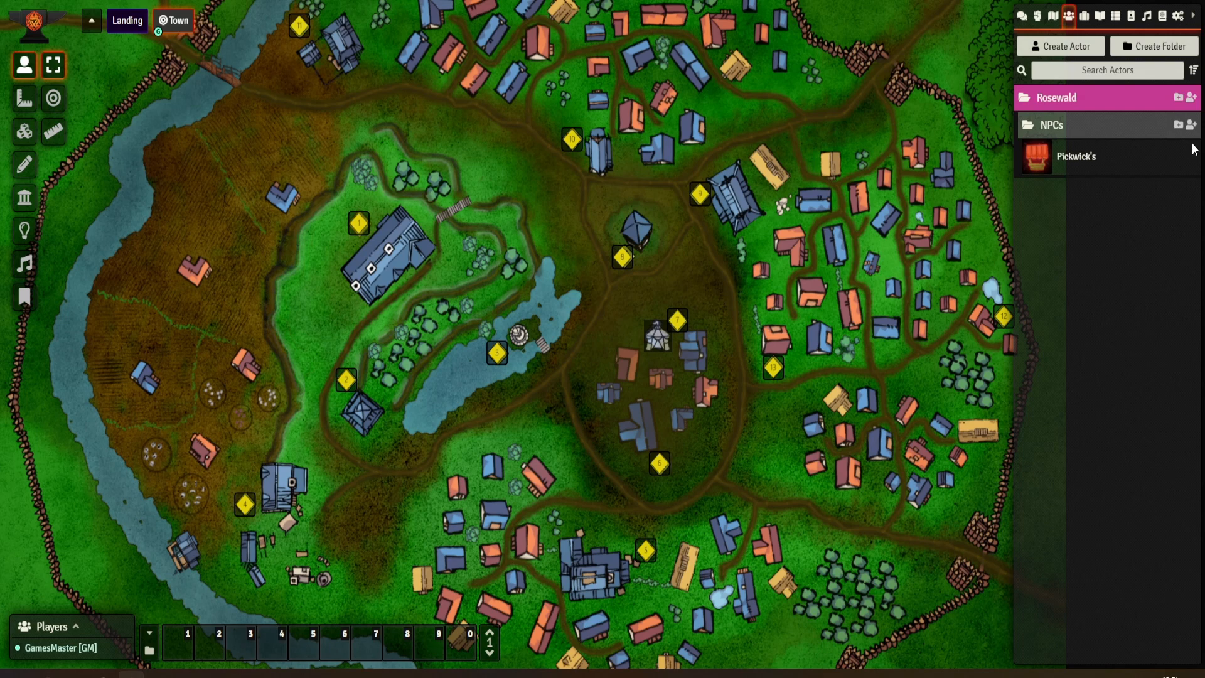
# Open the Monsters (SRD) compendium and display it alongside the actors directory.
pyautogui.click(1163, 16)
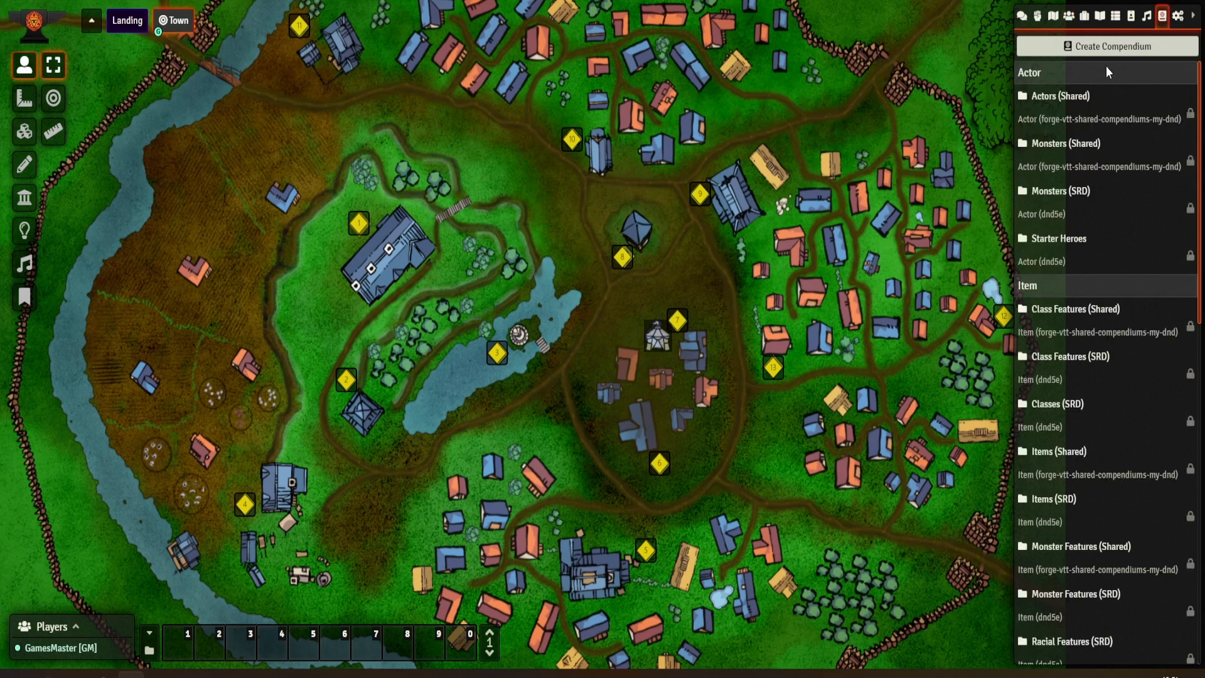
pyautogui.click(1069, 16)
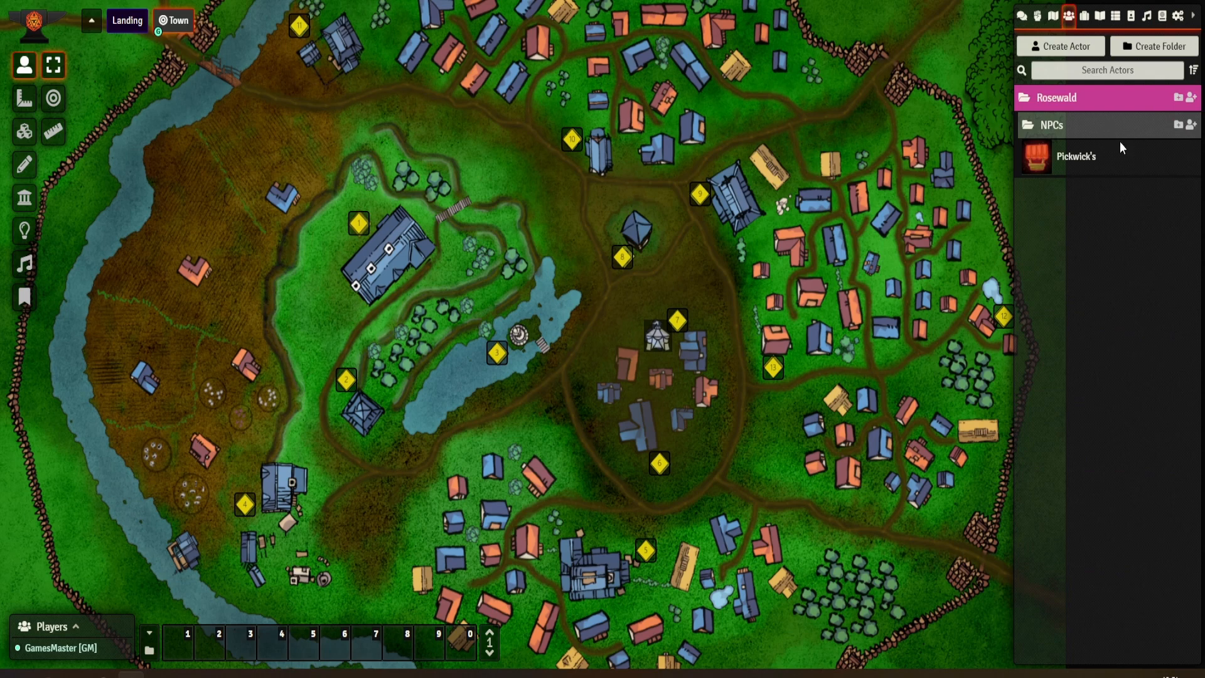
pyautogui.click(1163, 15)
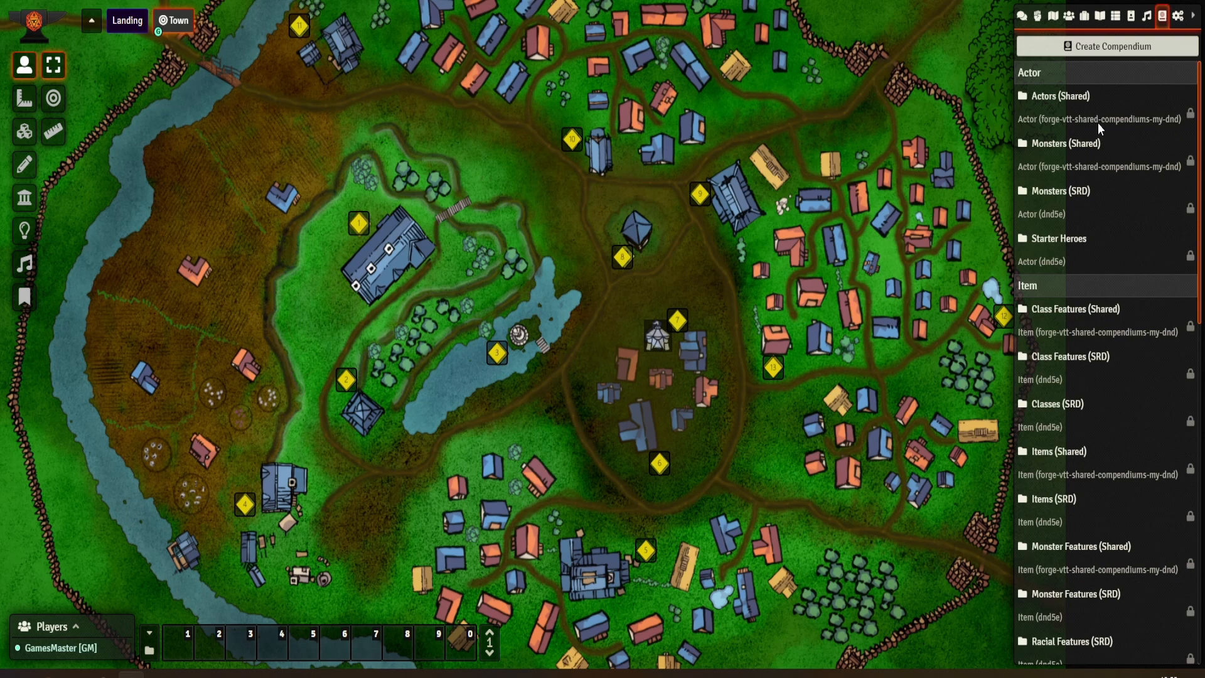
pyautogui.click(1081, 188)
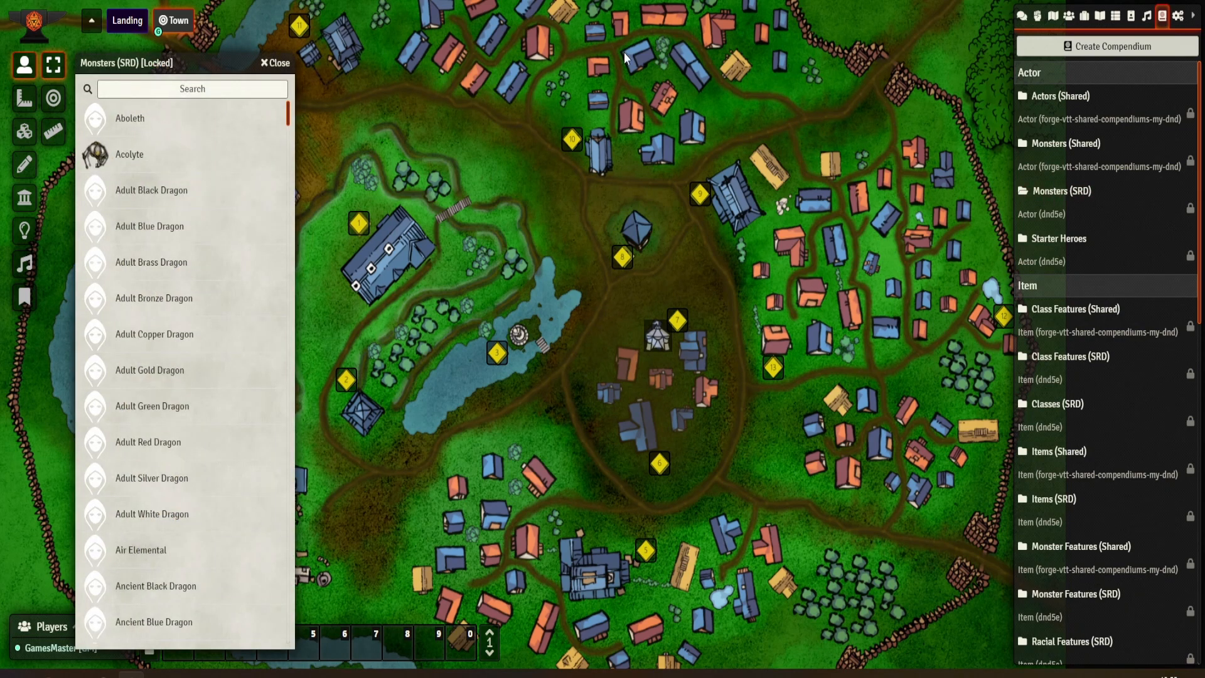
pyautogui.click(1068, 15)
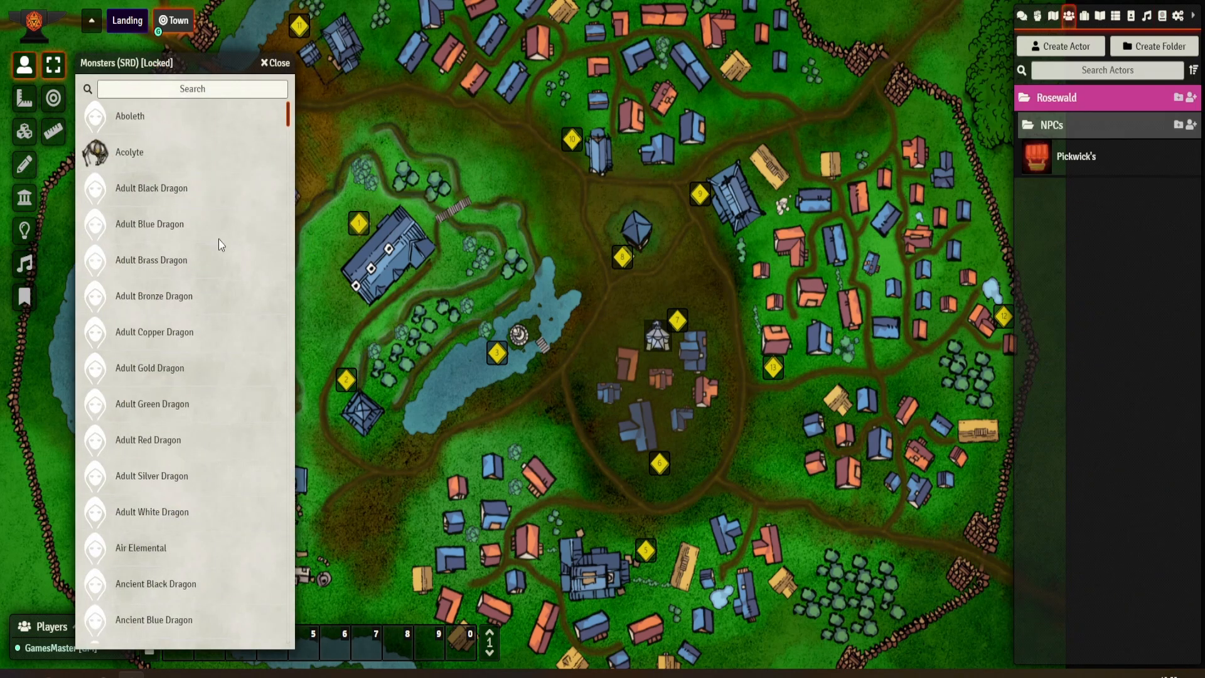
# Browse the Monsters (SRD) compendium, filter it by "gu", import the Guard entry as an actor and close the compendium.
pyautogui.scroll(-4, 217, 239)
pyautogui.scroll(-5, 219, 232)
pyautogui.scroll(-5, 216, 231)
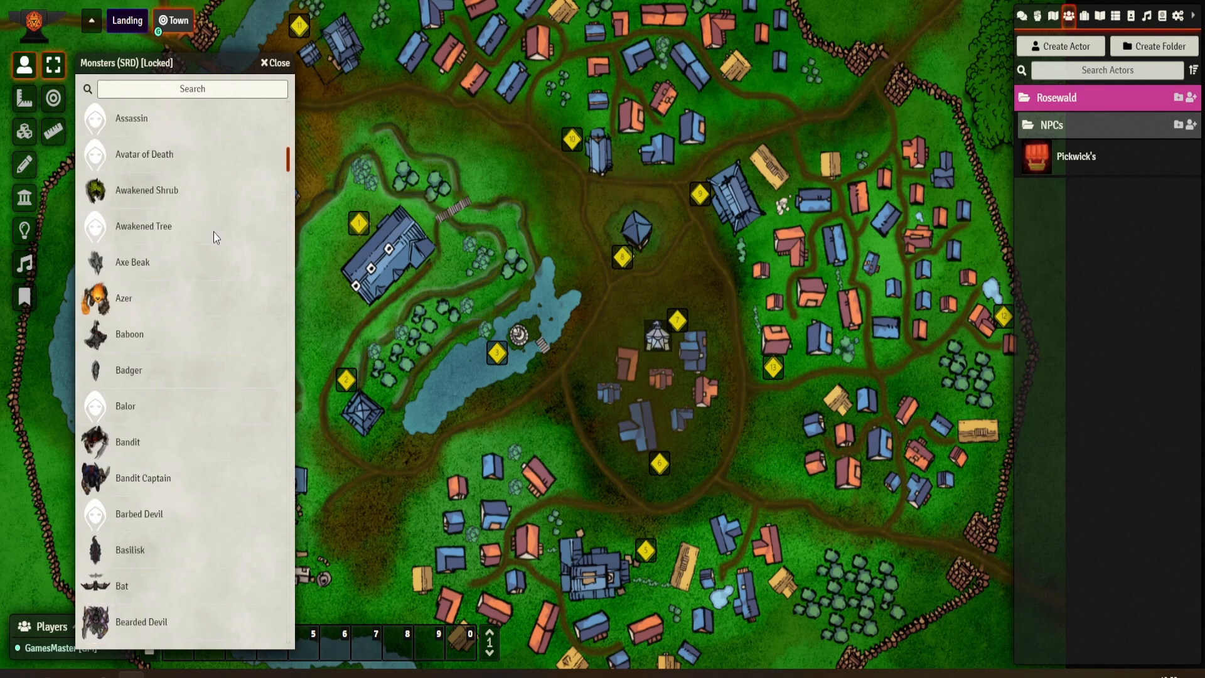
pyautogui.scroll(10, 203, 238)
pyautogui.scroll(3, 205, 243)
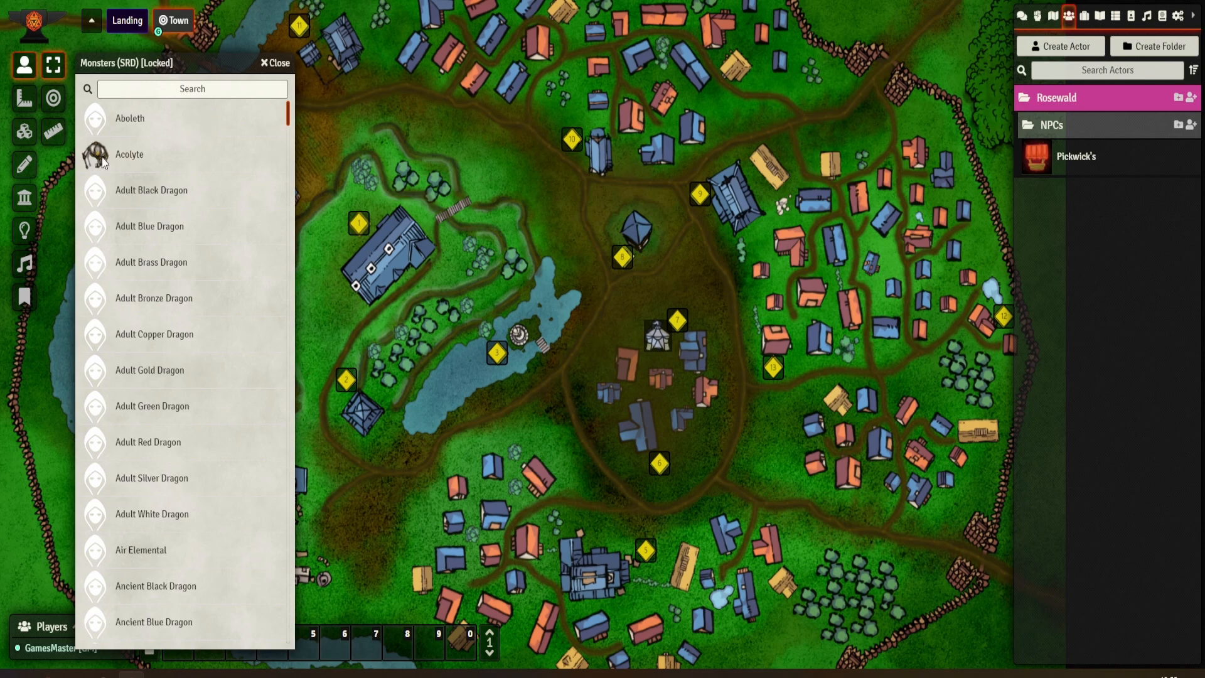
pyautogui.click(196, 90)
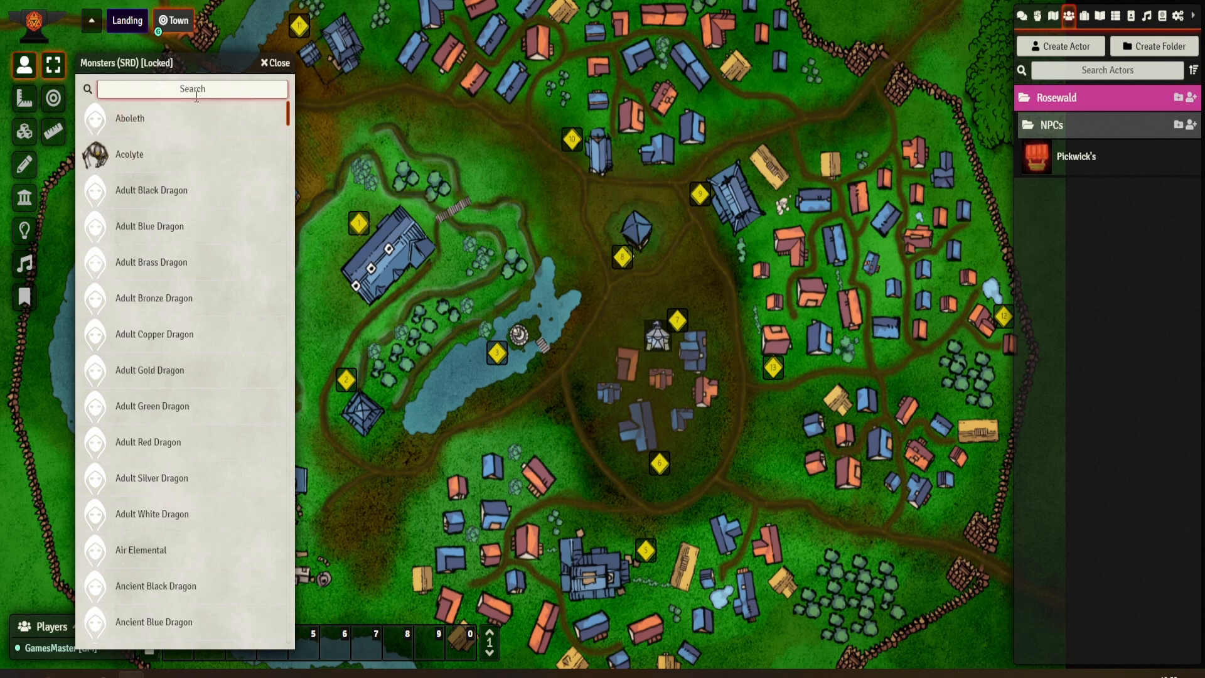
pyautogui.write('gur')
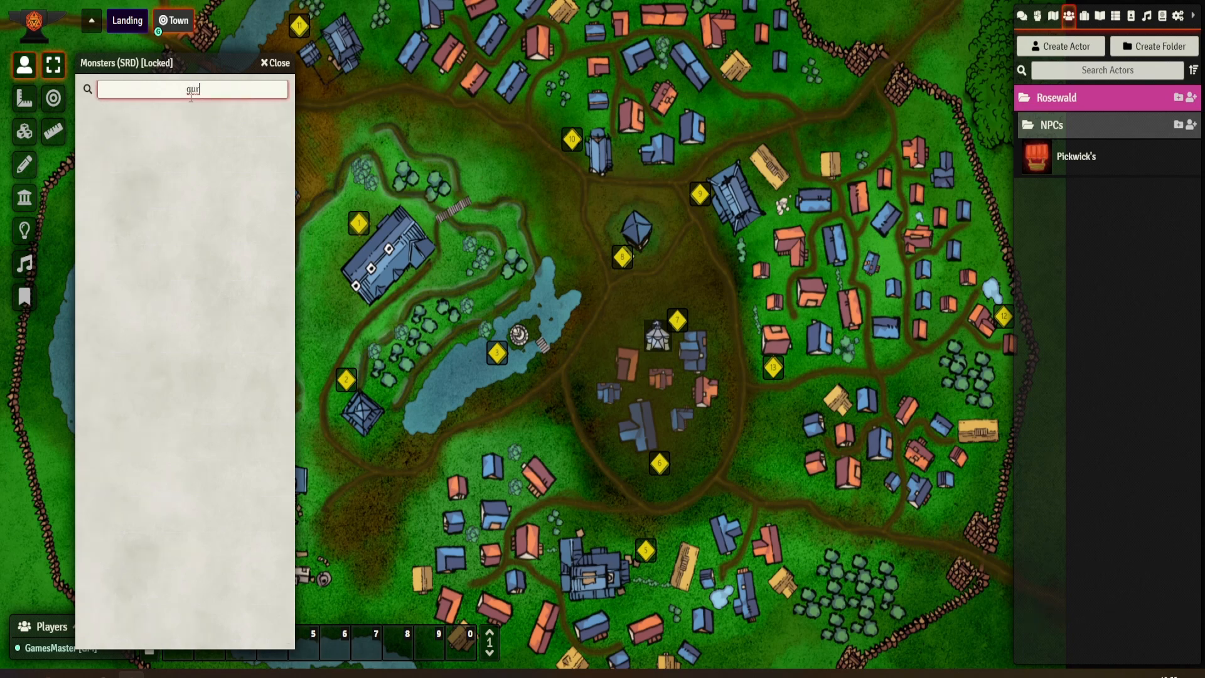
pyautogui.press('BackSpace')
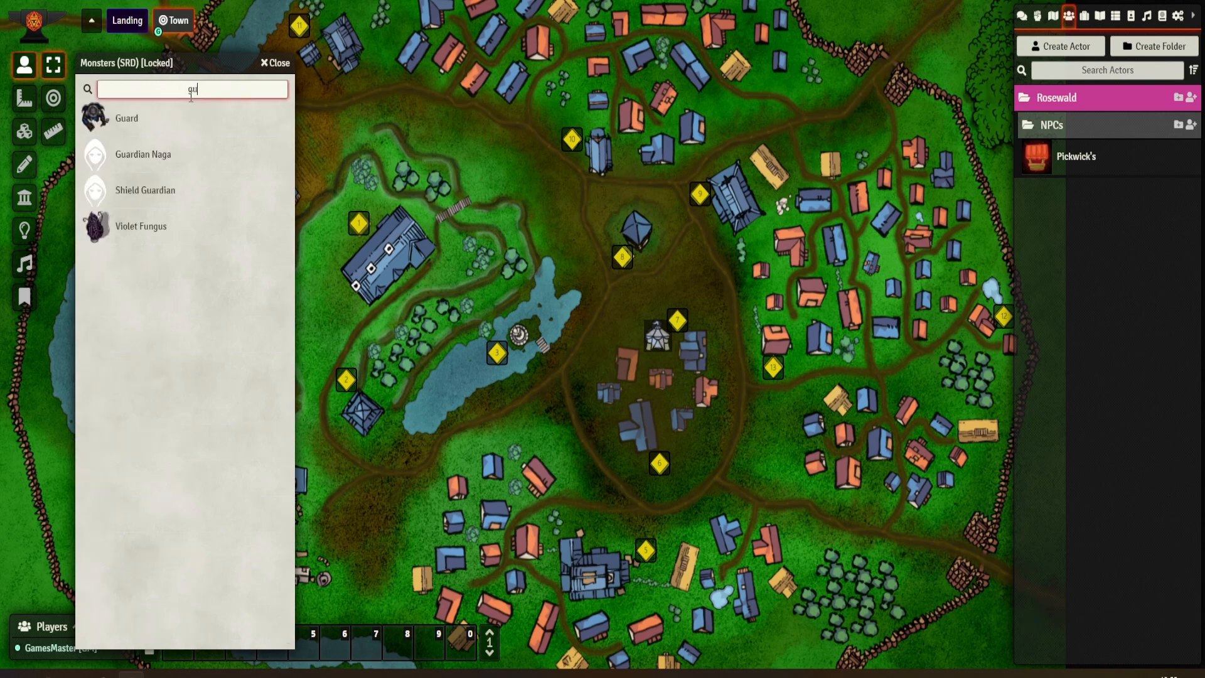
pyautogui.rightClick(114, 118)
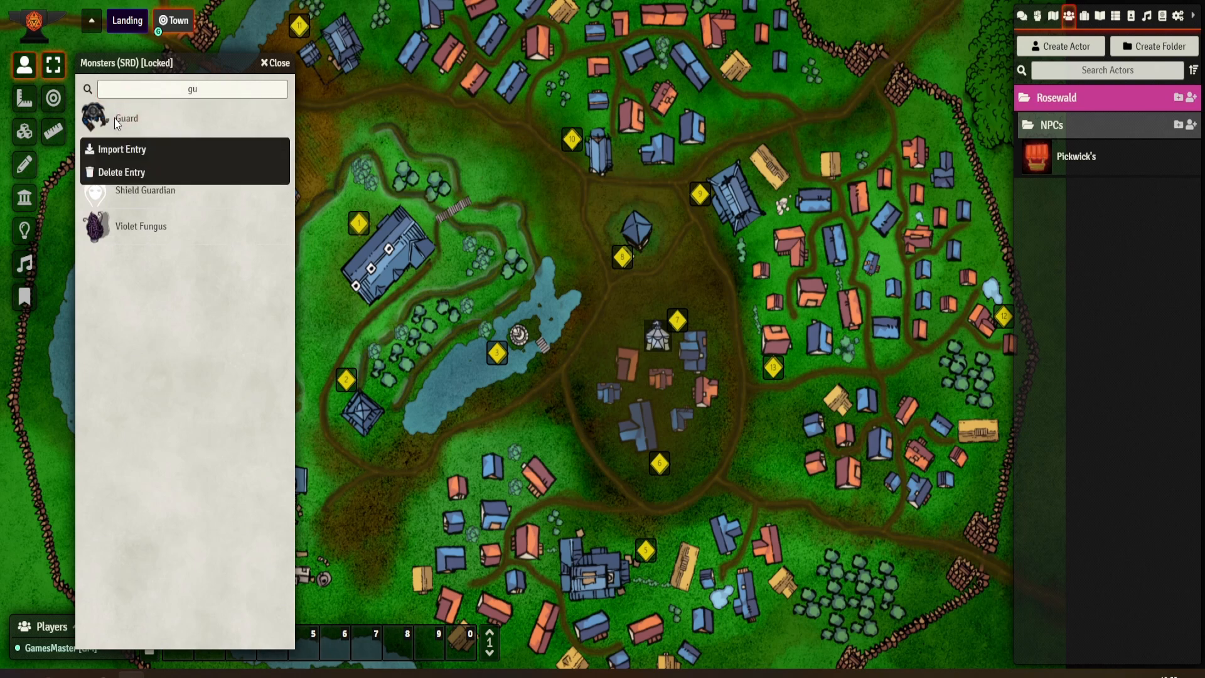
pyautogui.click(123, 148)
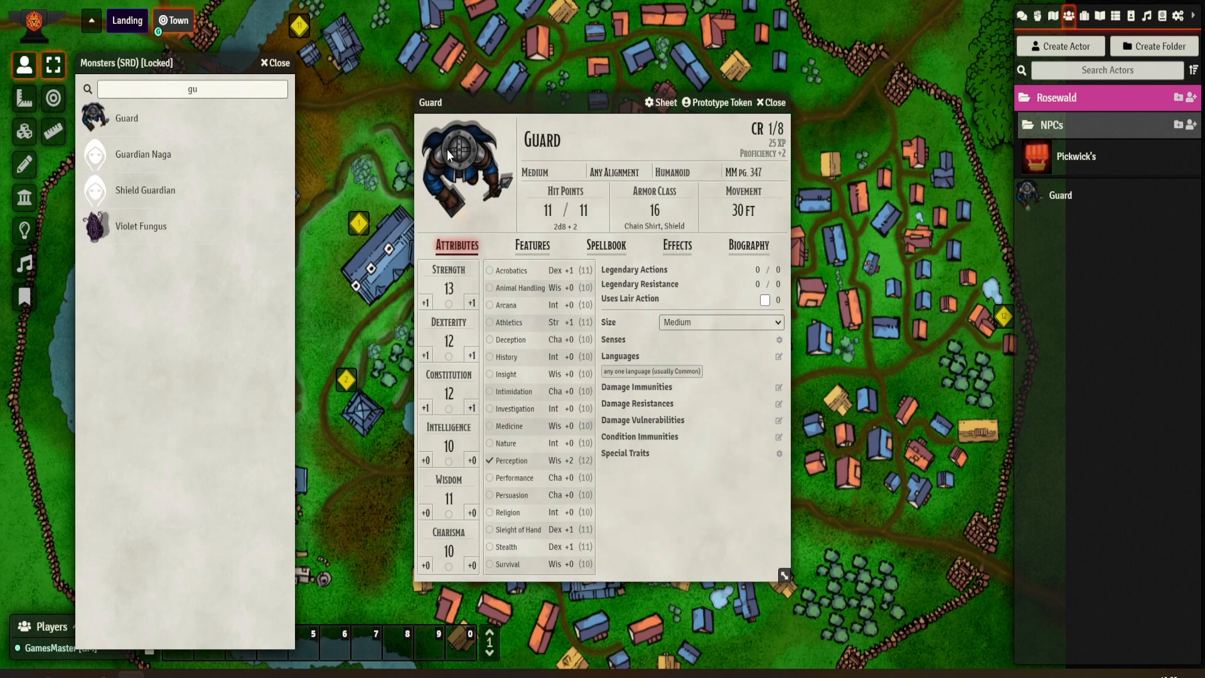
pyautogui.click(288, 64)
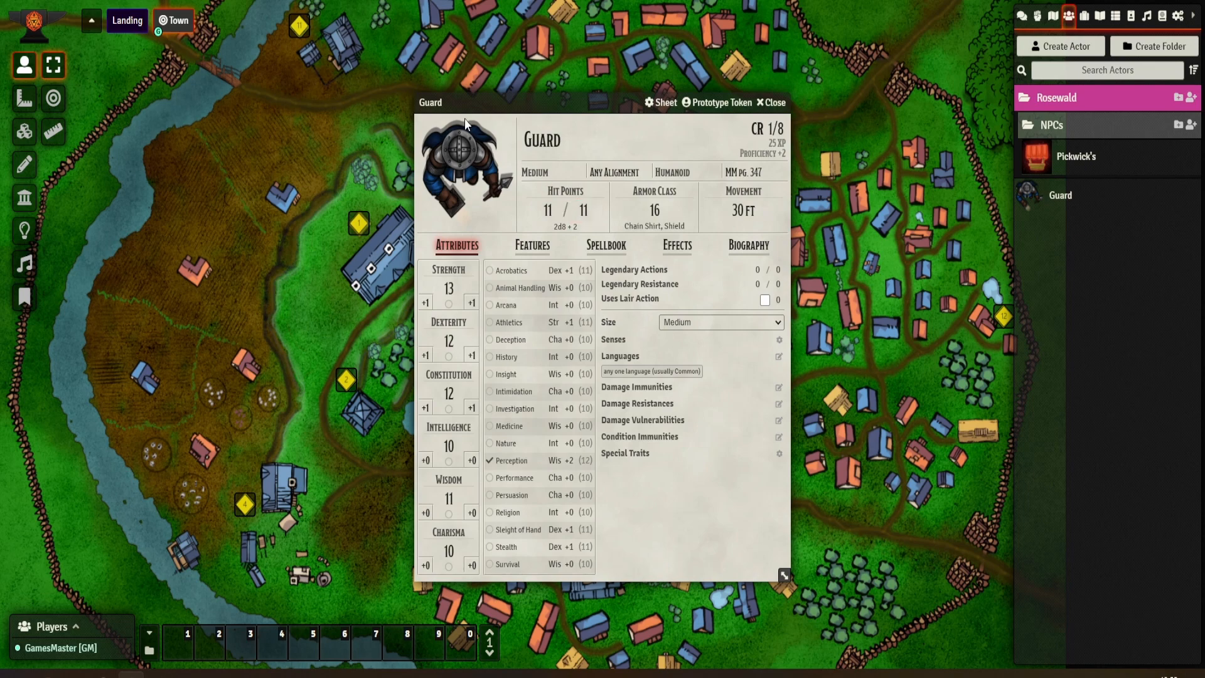
# Override the Guard's sheet type with dnd5e.Tidy5eNPC, save the configuration and expand the skills without proficiency.
pyautogui.click(667, 112)
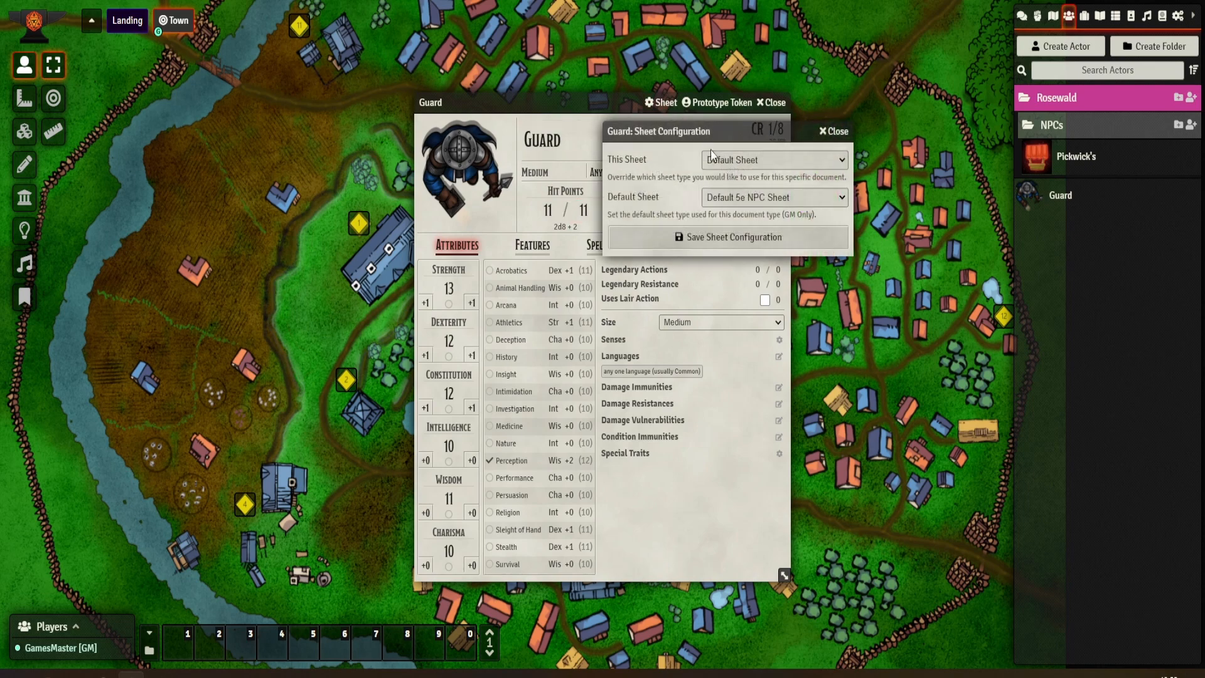
pyautogui.click(748, 162)
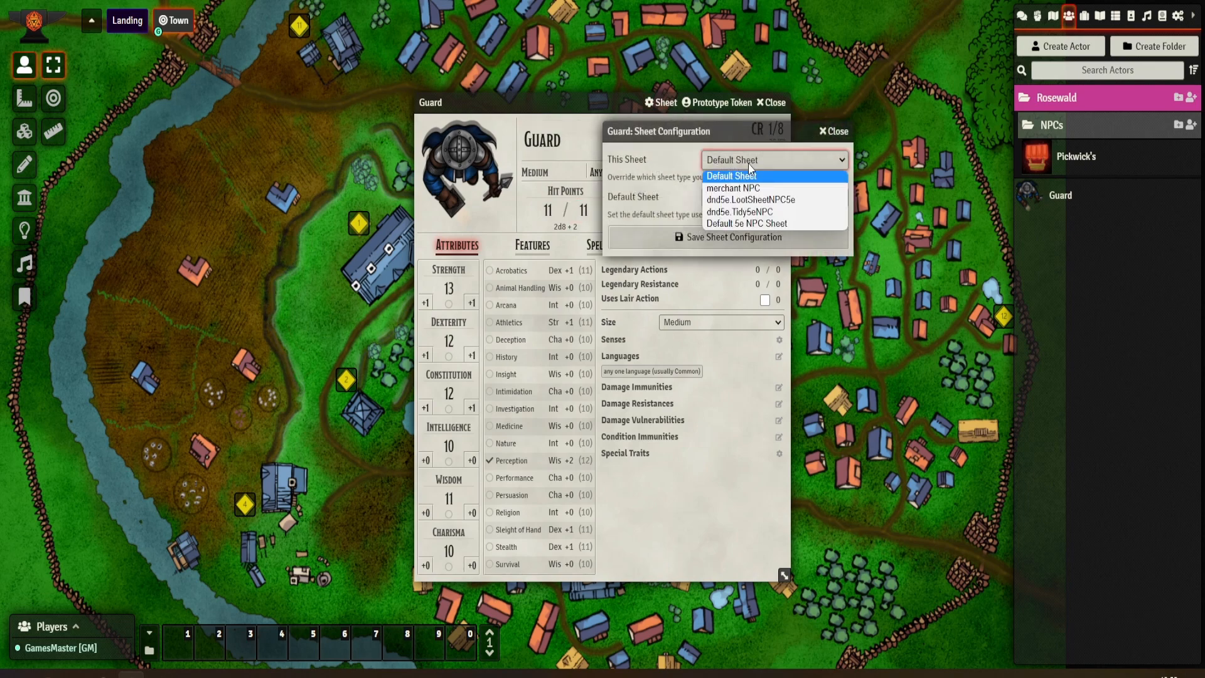
pyautogui.click(780, 214)
pyautogui.click(756, 234)
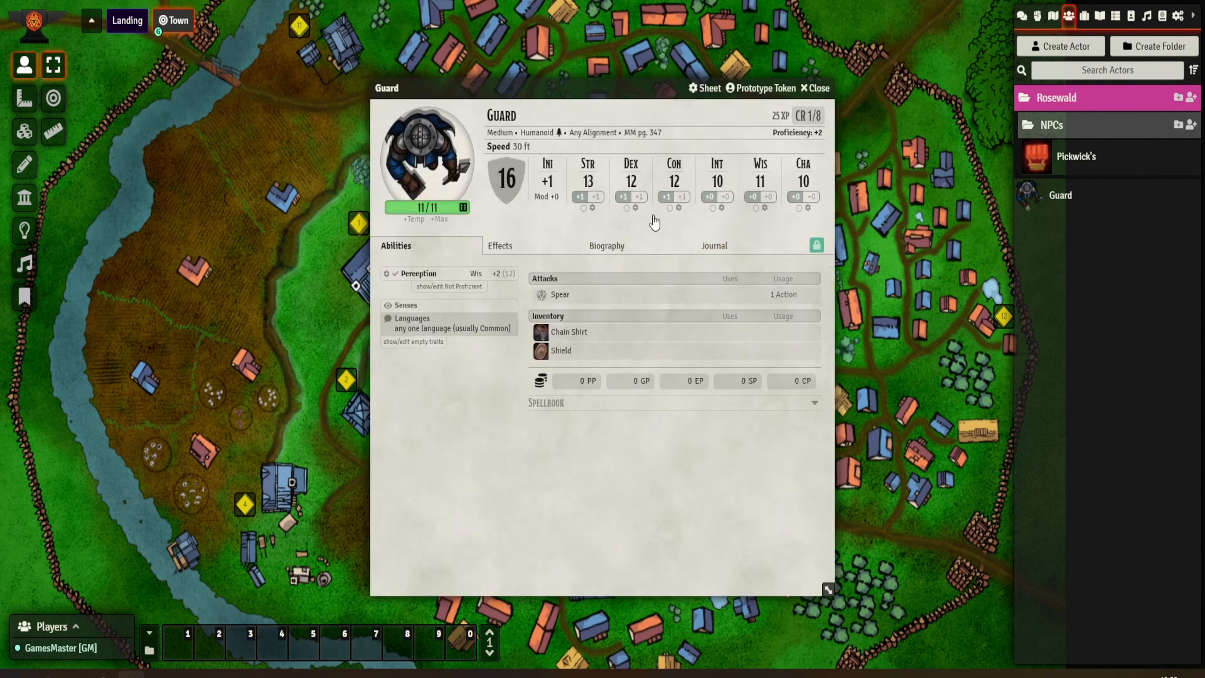
pyautogui.click(440, 286)
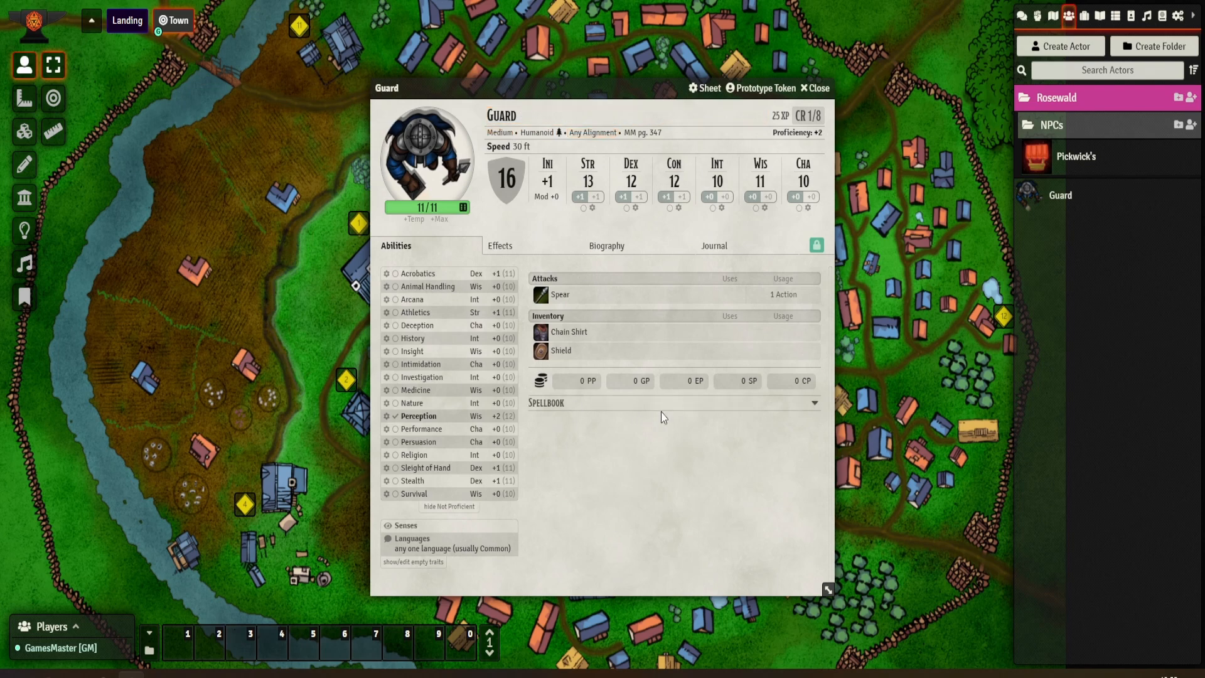
# Close the Guard's sheet, open the Monsters (SRD) compendium and filter it by "vet".
pyautogui.click(816, 88)
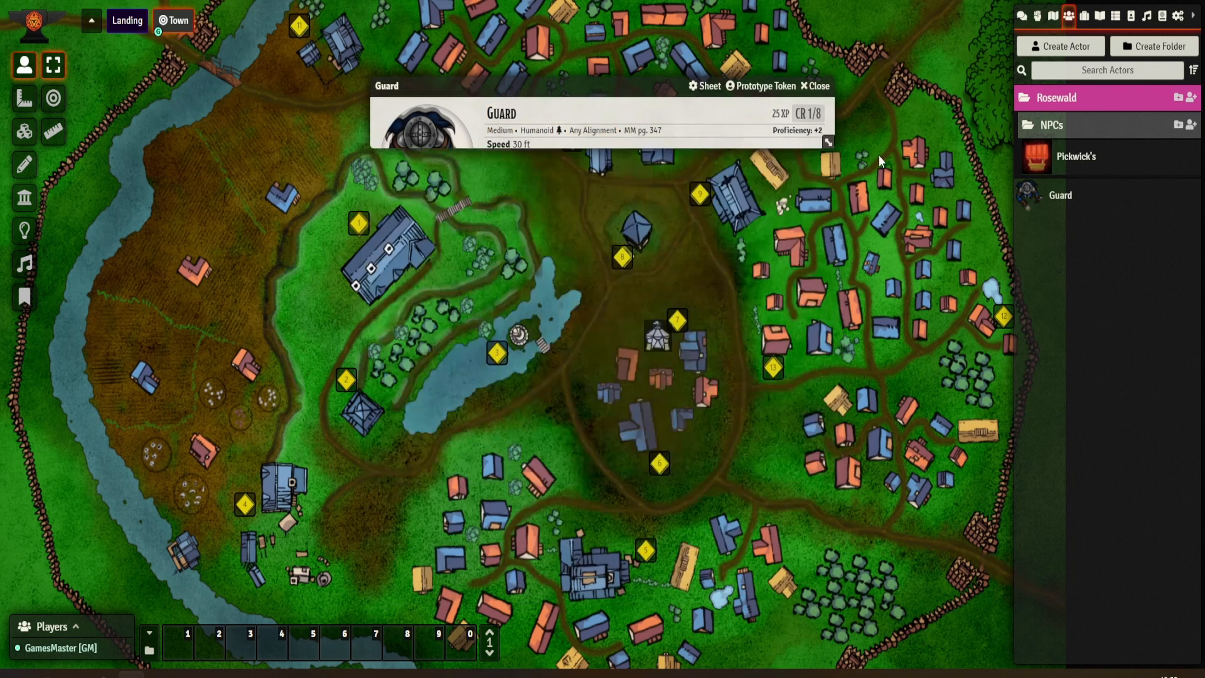
pyautogui.click(1162, 16)
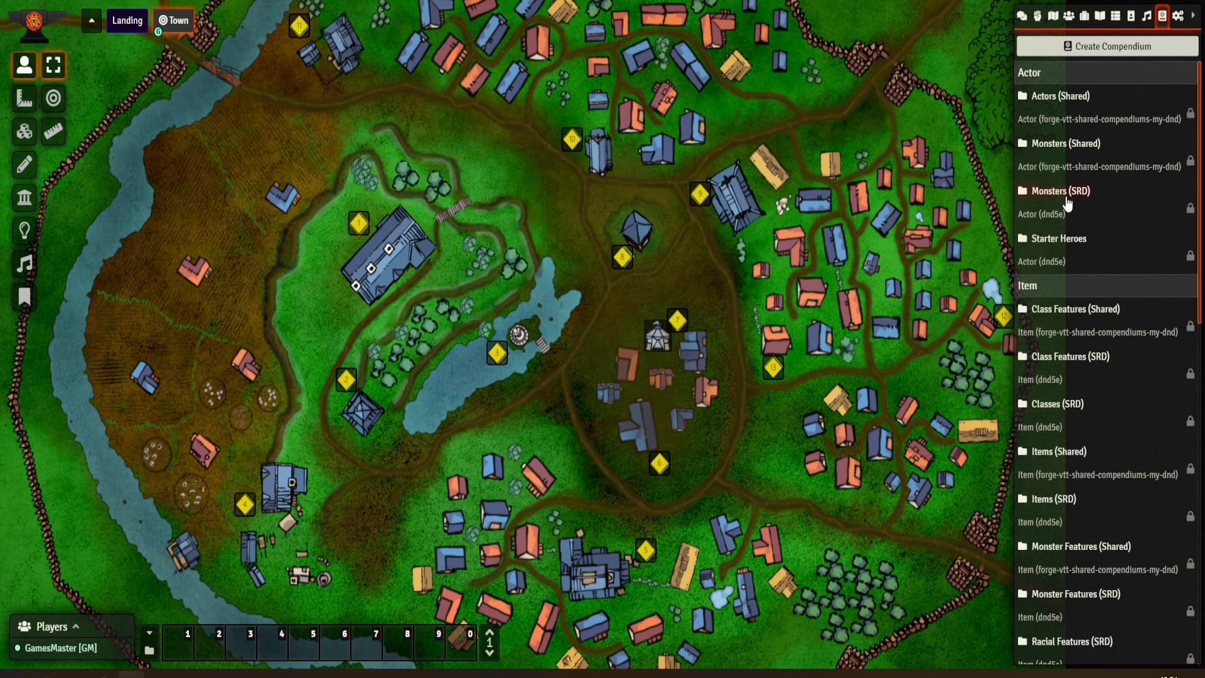
pyautogui.click(1067, 201)
pyautogui.write('gu')
pyautogui.moveTo(210, 96); pyautogui.dragTo(170, 92)
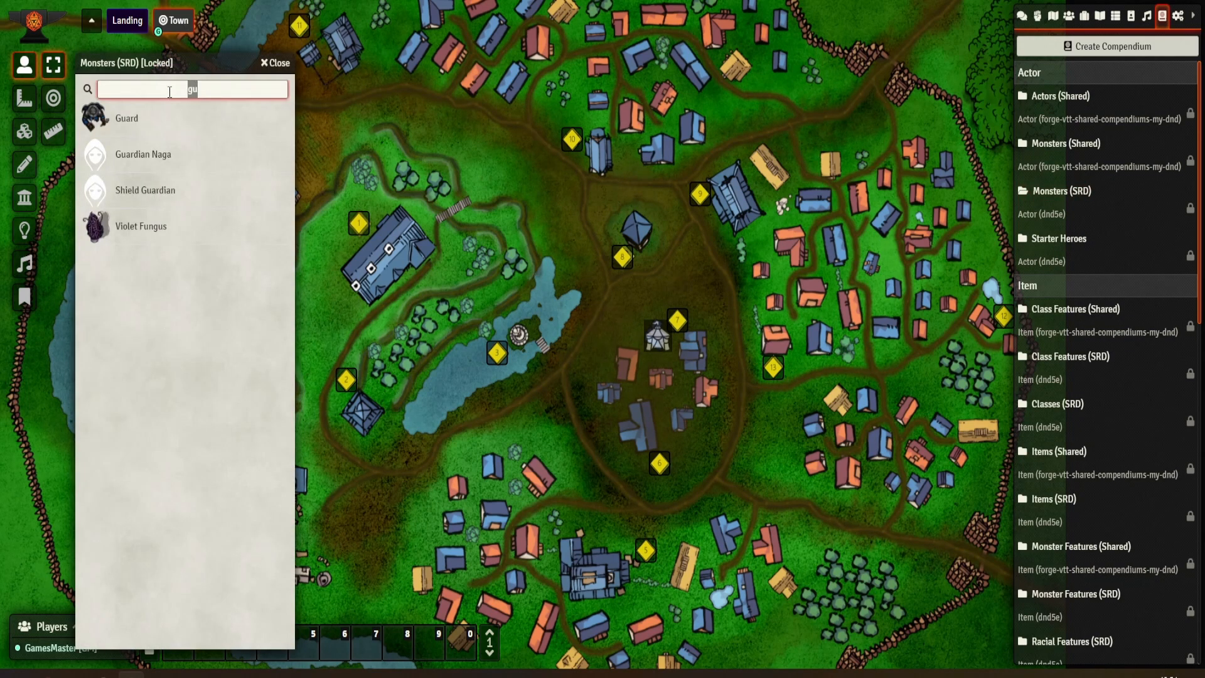
pyautogui.write('ver')
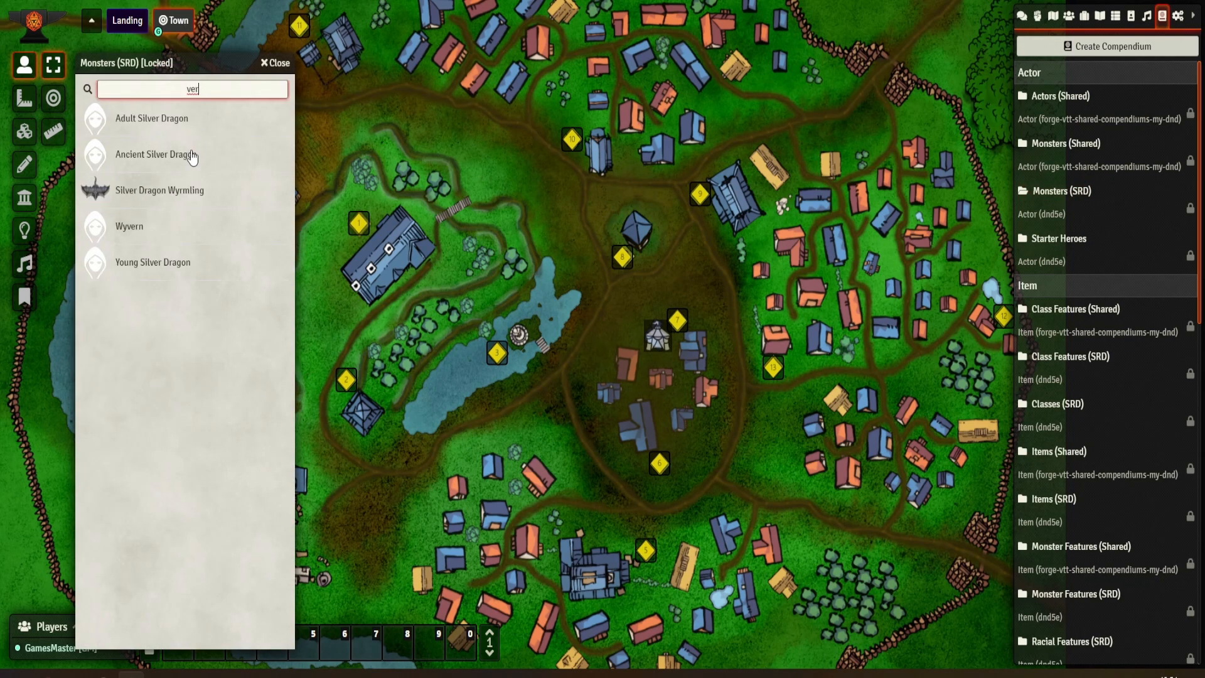
pyautogui.press('BackSpace')
pyautogui.write('t')
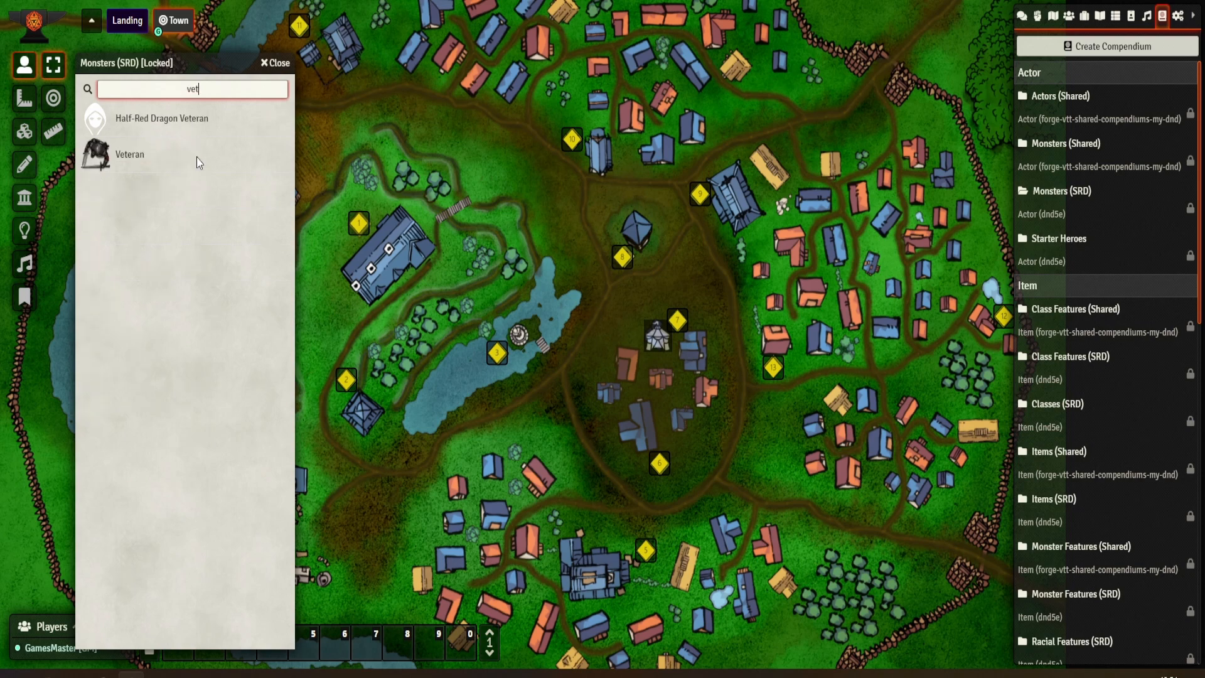
# Import the Veteran from the Monsters (SRD) compendium into the actors directory and close the compendium.
pyautogui.click(1069, 17)
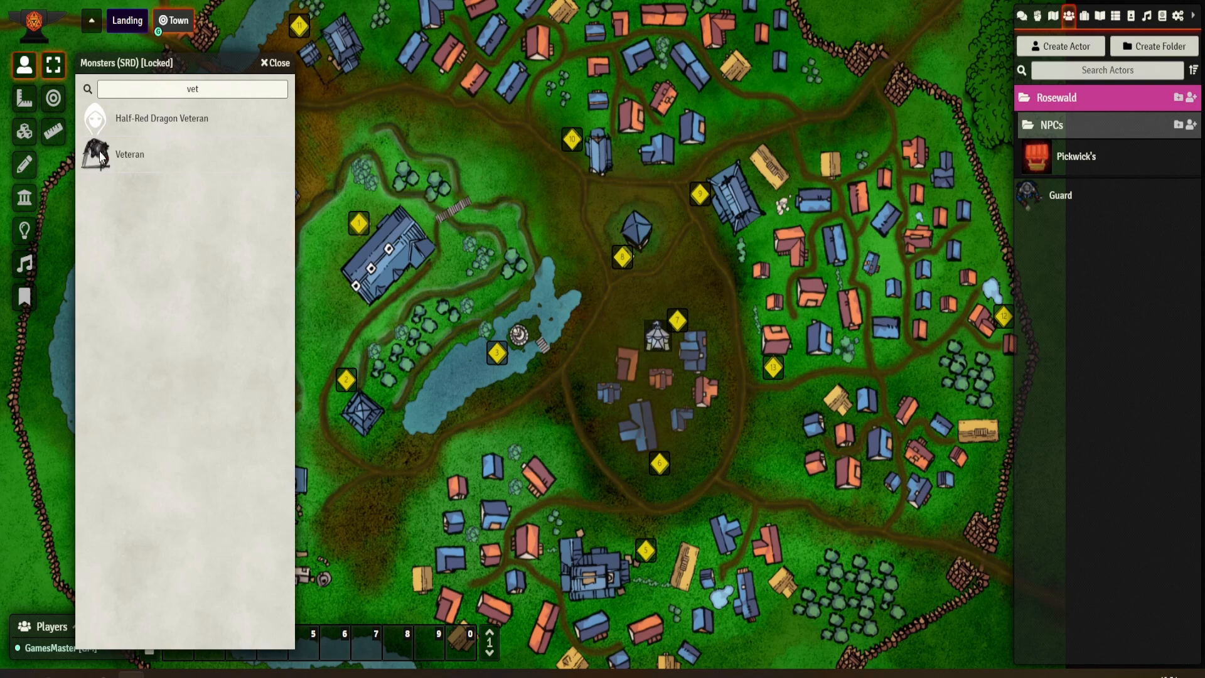
pyautogui.rightClick(123, 157)
pyautogui.click(137, 180)
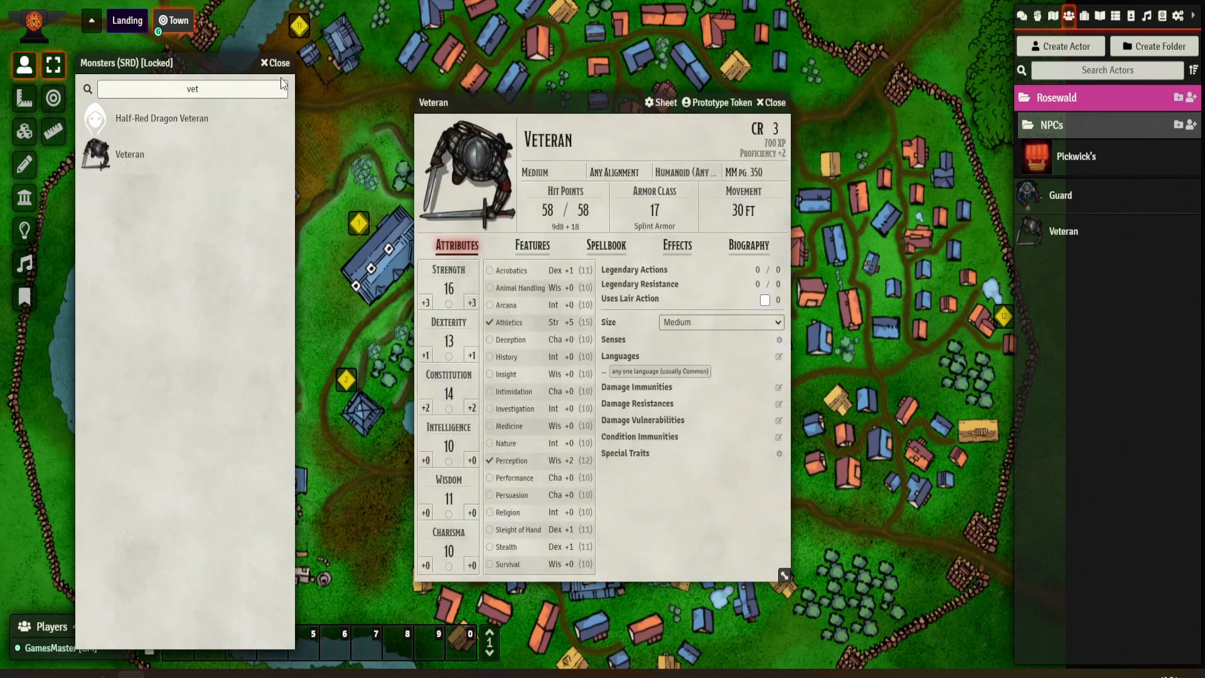
pyautogui.click(276, 62)
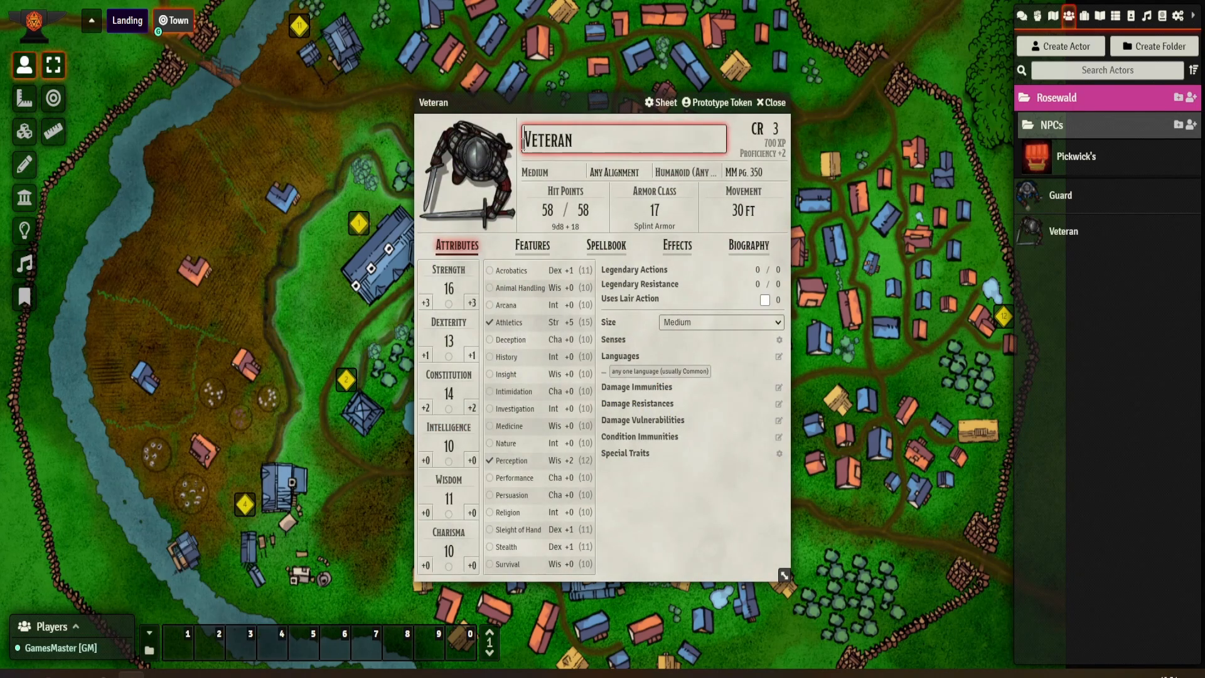
# Rename the imported Veteran actor as Rosewarden and move its sheet closer to the sidebar.
pyautogui.moveTo(593, 143); pyautogui.dragTo(520, 147)
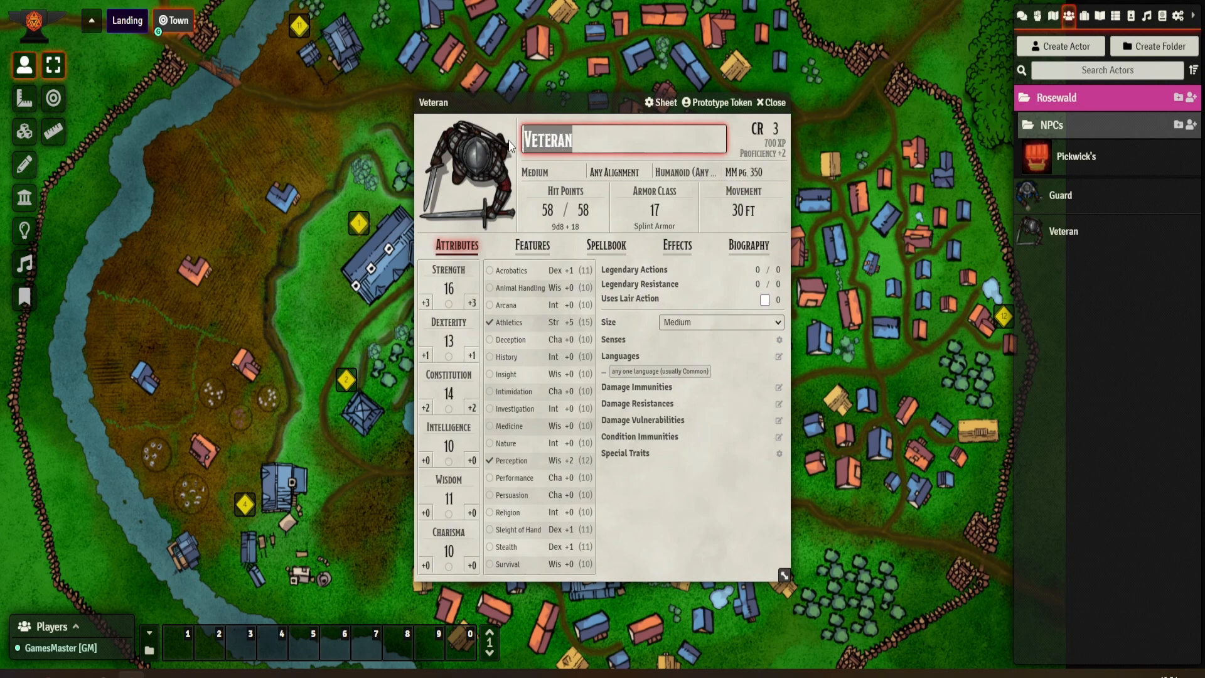
pyautogui.write('Rosew')
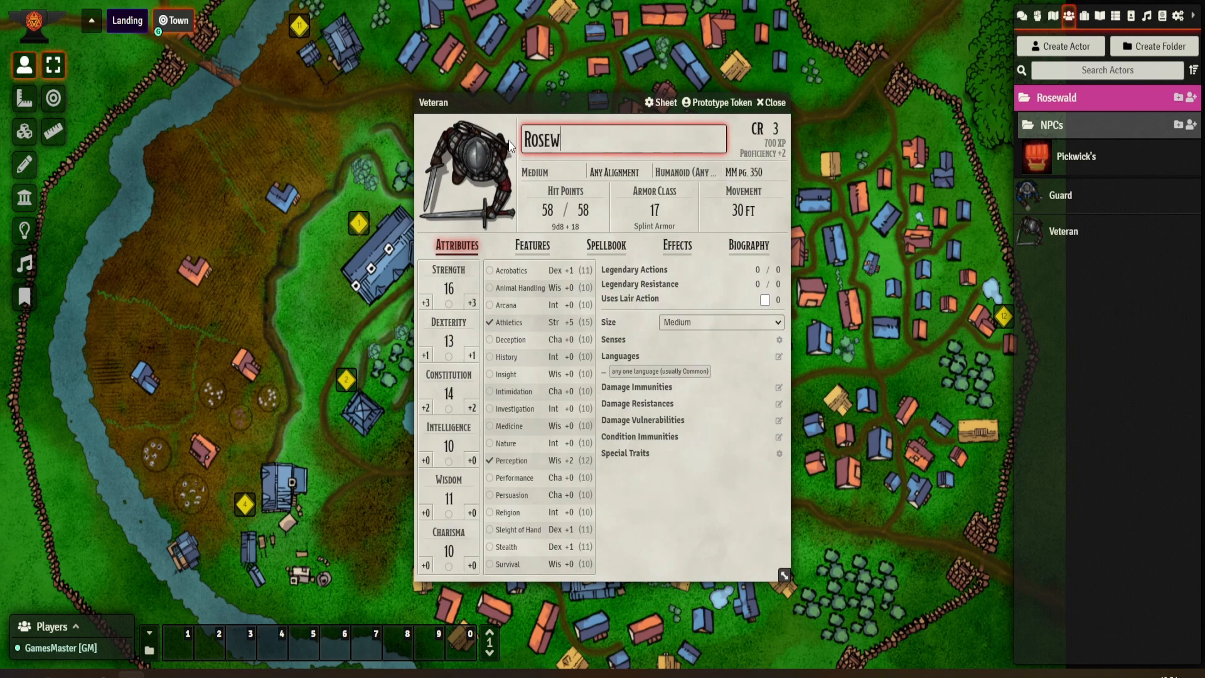
pyautogui.write('arden')
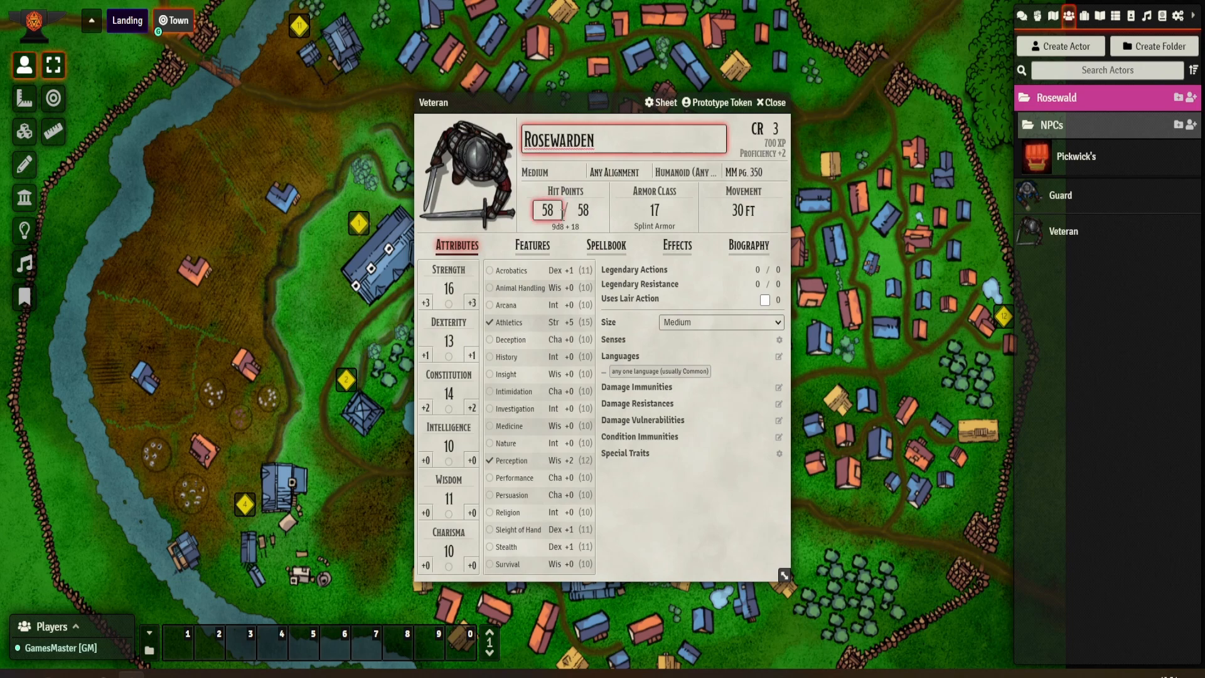
pyautogui.moveTo(668, 202)
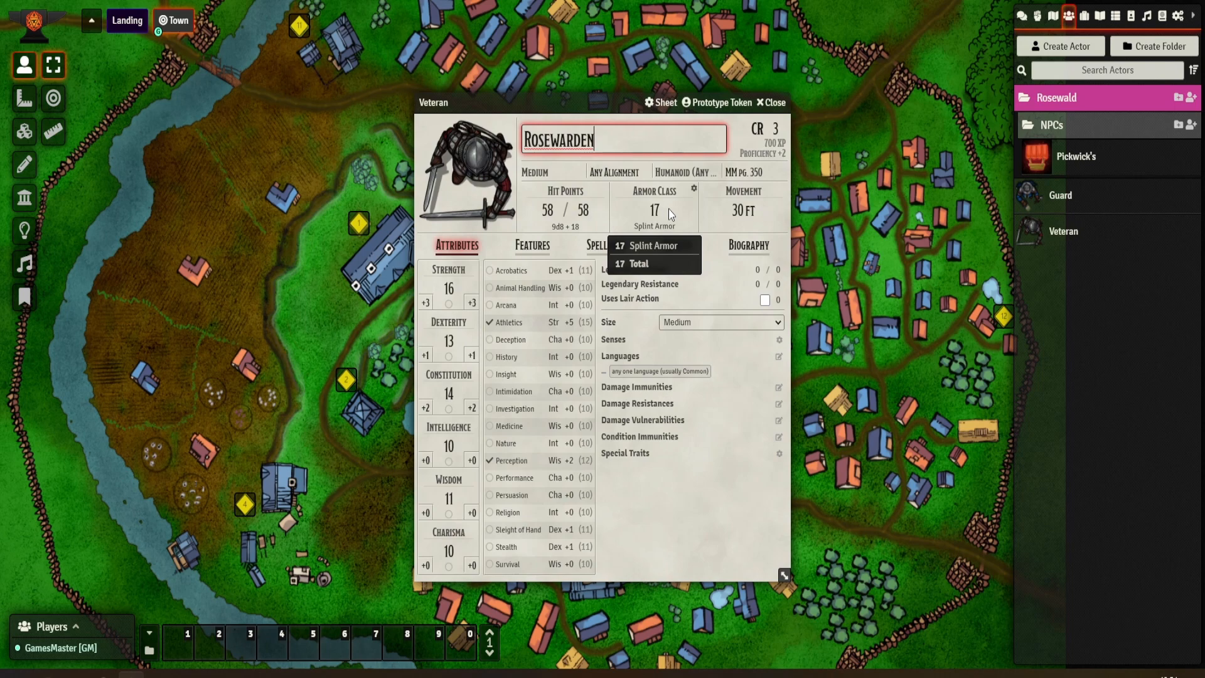
pyautogui.moveTo(556, 108); pyautogui.dragTo(713, 102)
# Open the image of the first entry in Rosewald's NPCs journal folder and place it beside the Rosewarden sheet.
pyautogui.click(1089, 20)
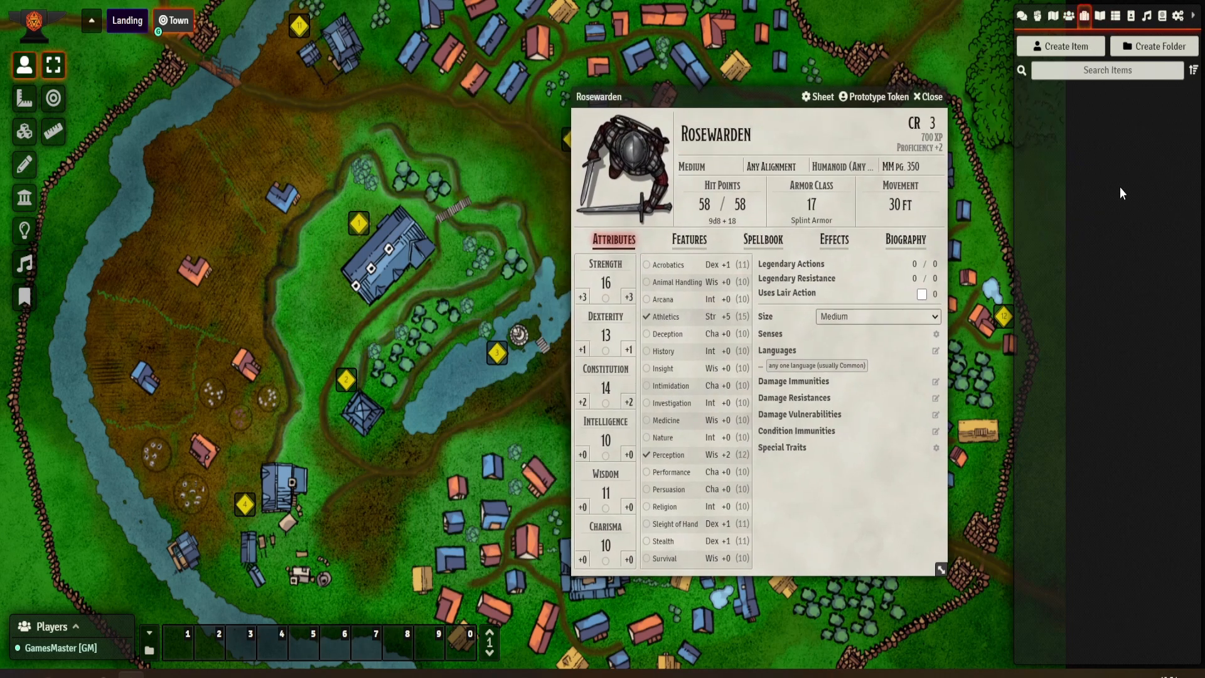
pyautogui.click(1099, 16)
pyautogui.click(1085, 103)
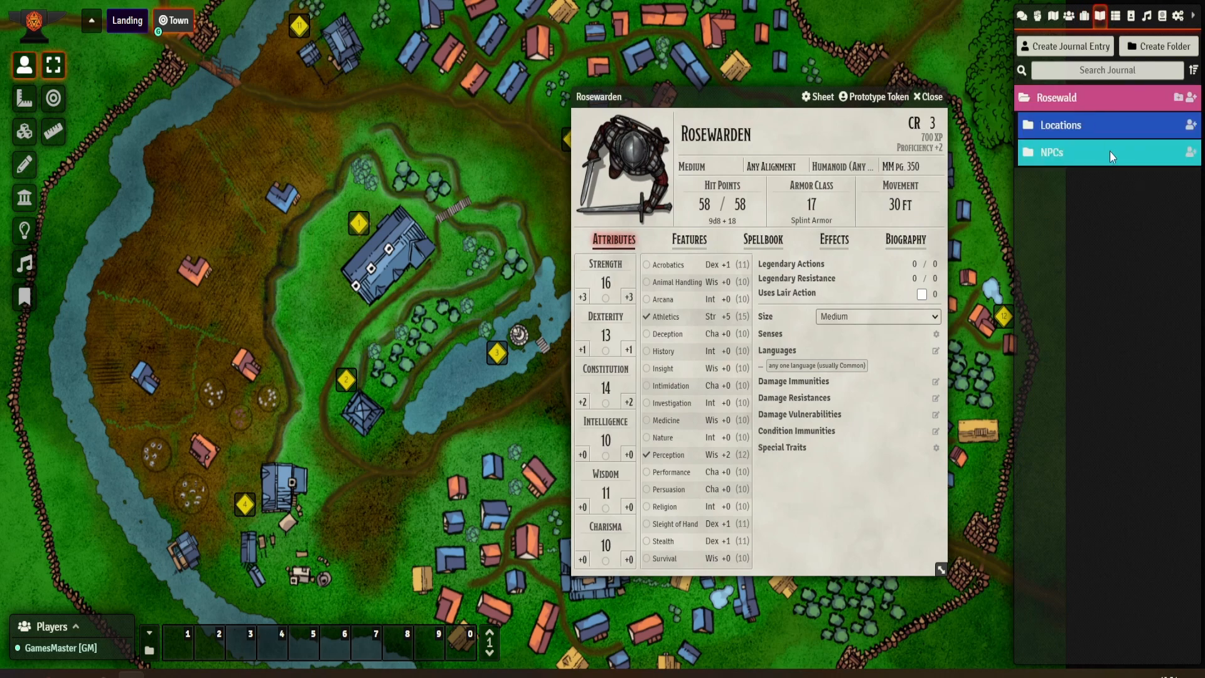
pyautogui.click(1075, 157)
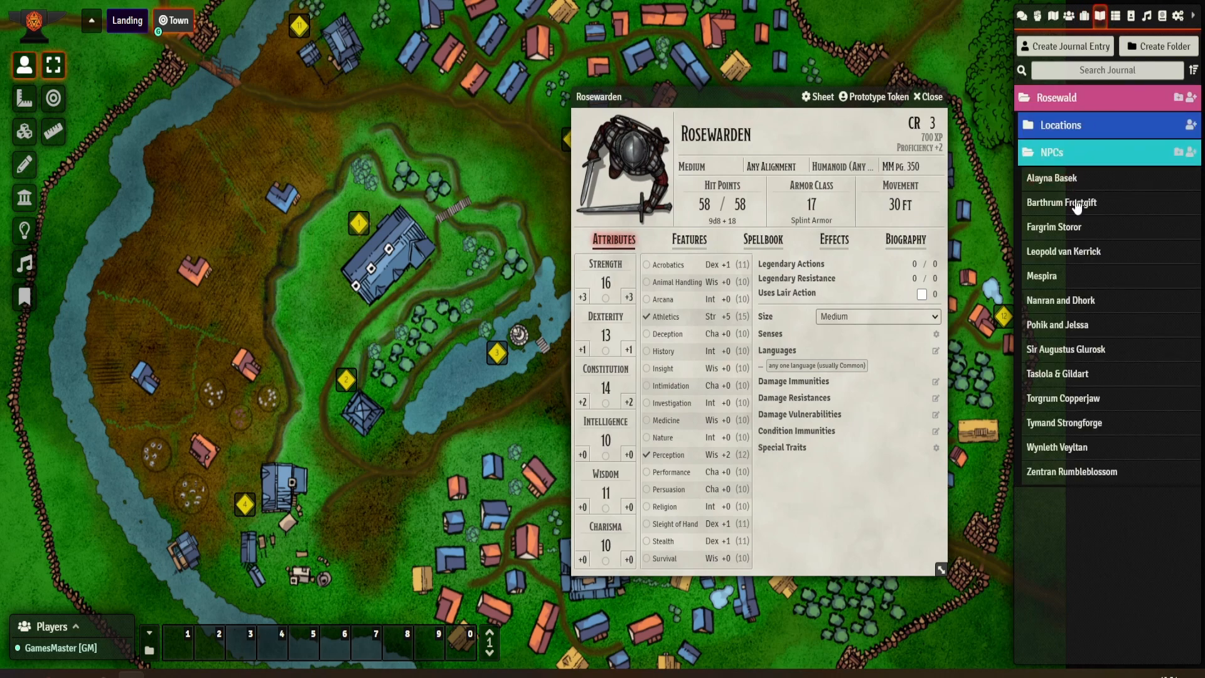
pyautogui.click(1053, 179)
pyautogui.moveTo(508, 62); pyautogui.dragTo(207, 25)
pyautogui.click(437, 25)
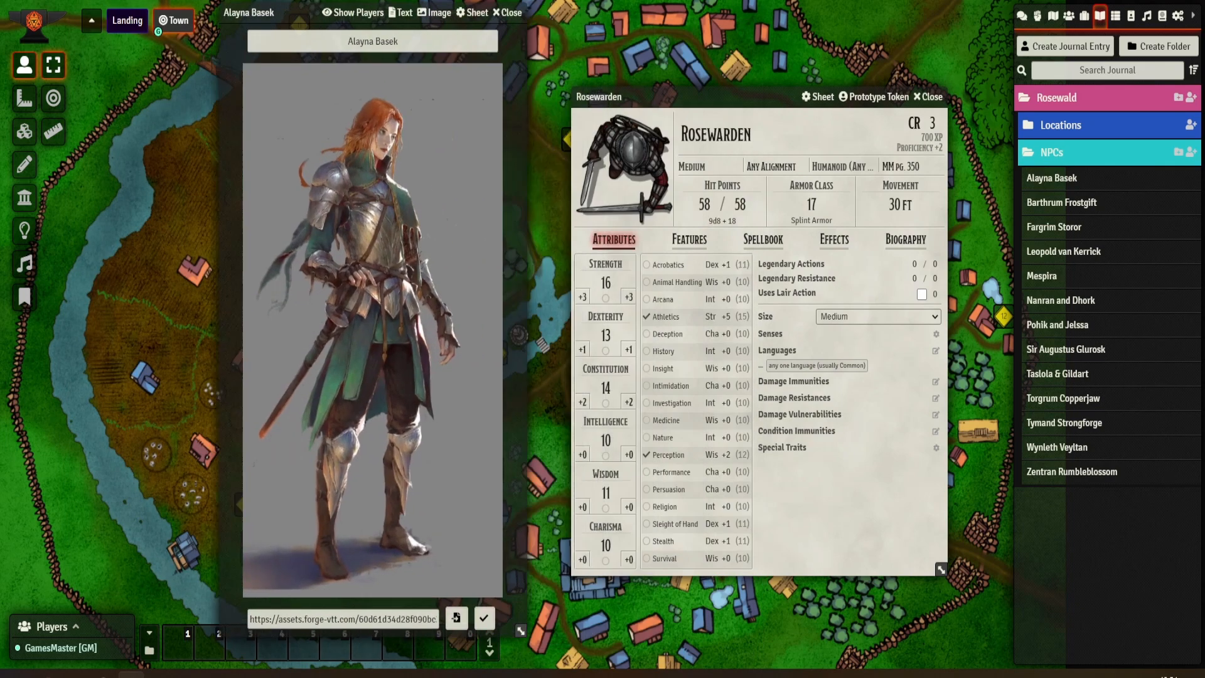
pyautogui.moveTo(298, 13); pyautogui.dragTo(248, 13)
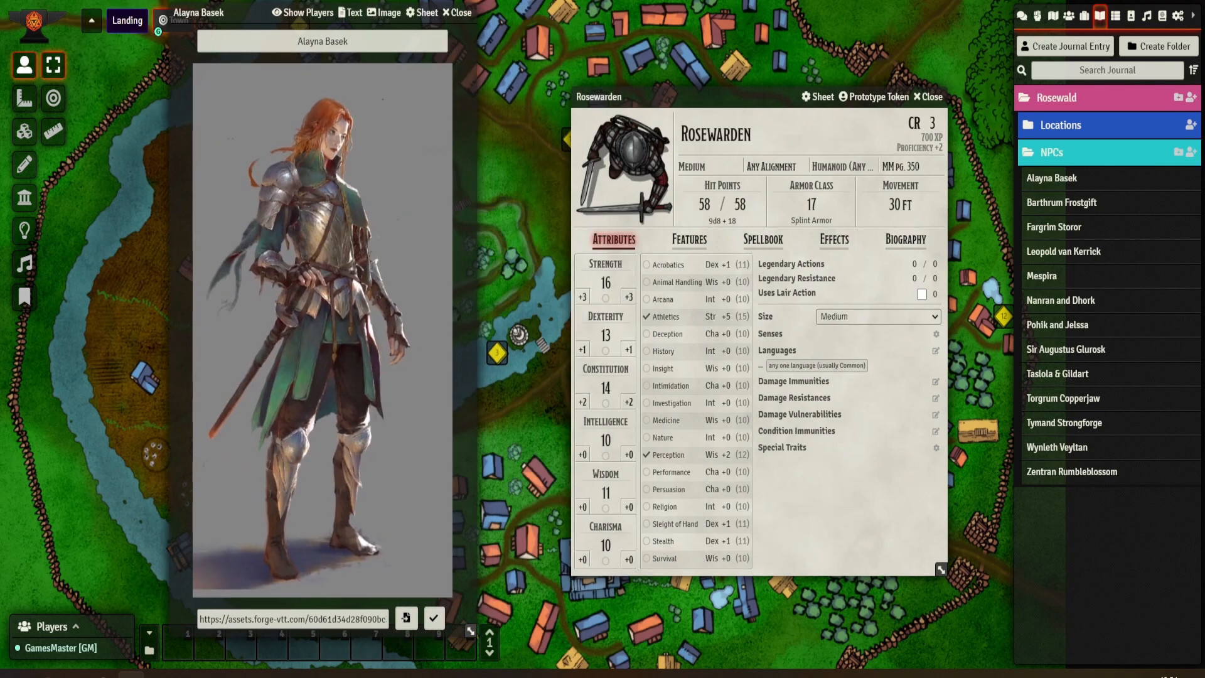
# Open the Items (SRD) compendium and filter it by "half".
pyautogui.moveTo(804, 212)
pyautogui.click(1163, 16)
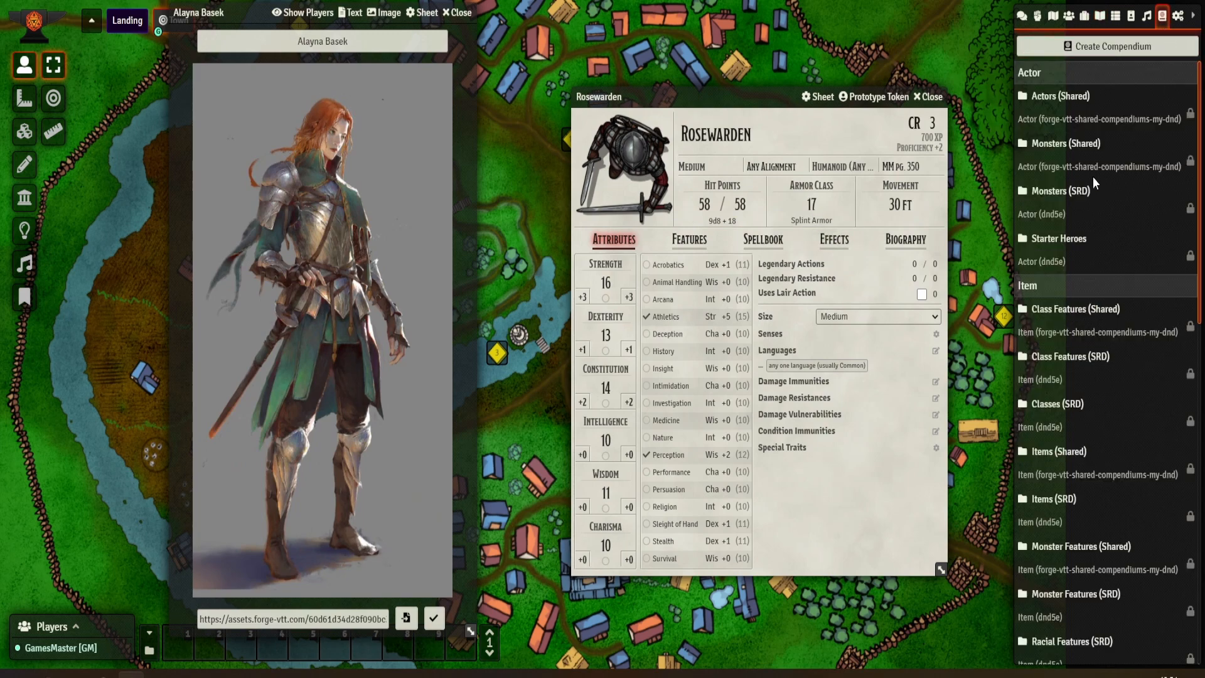
pyautogui.click(1072, 198)
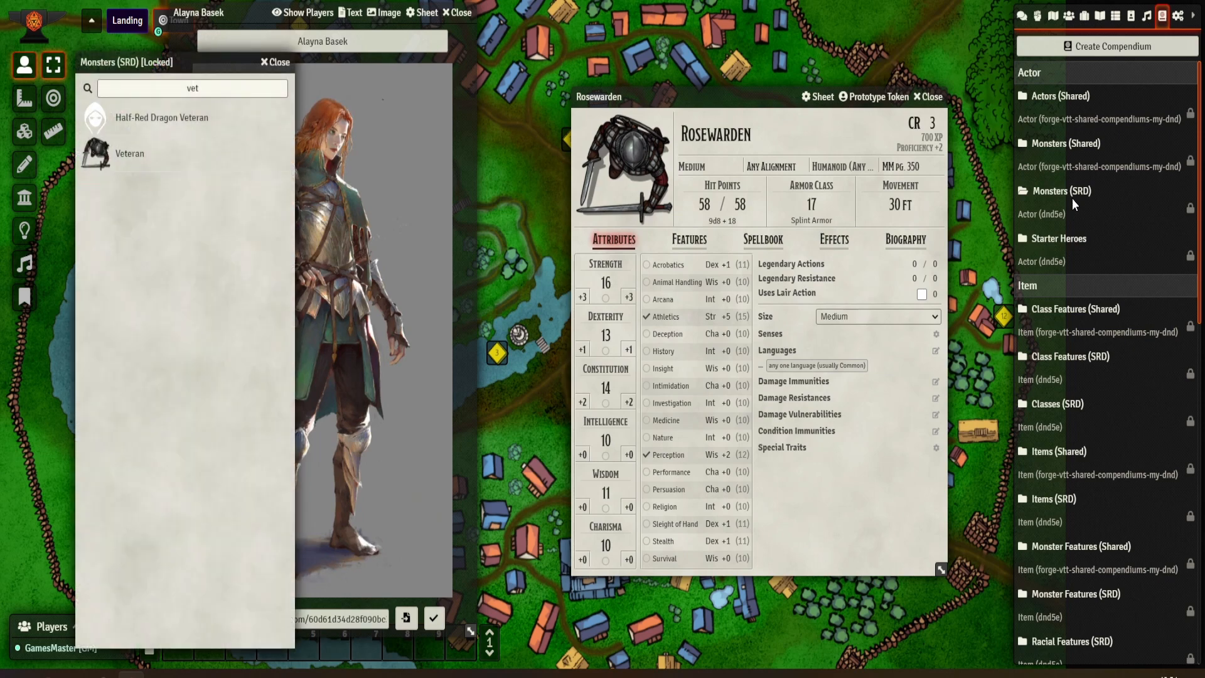
pyautogui.click(276, 71)
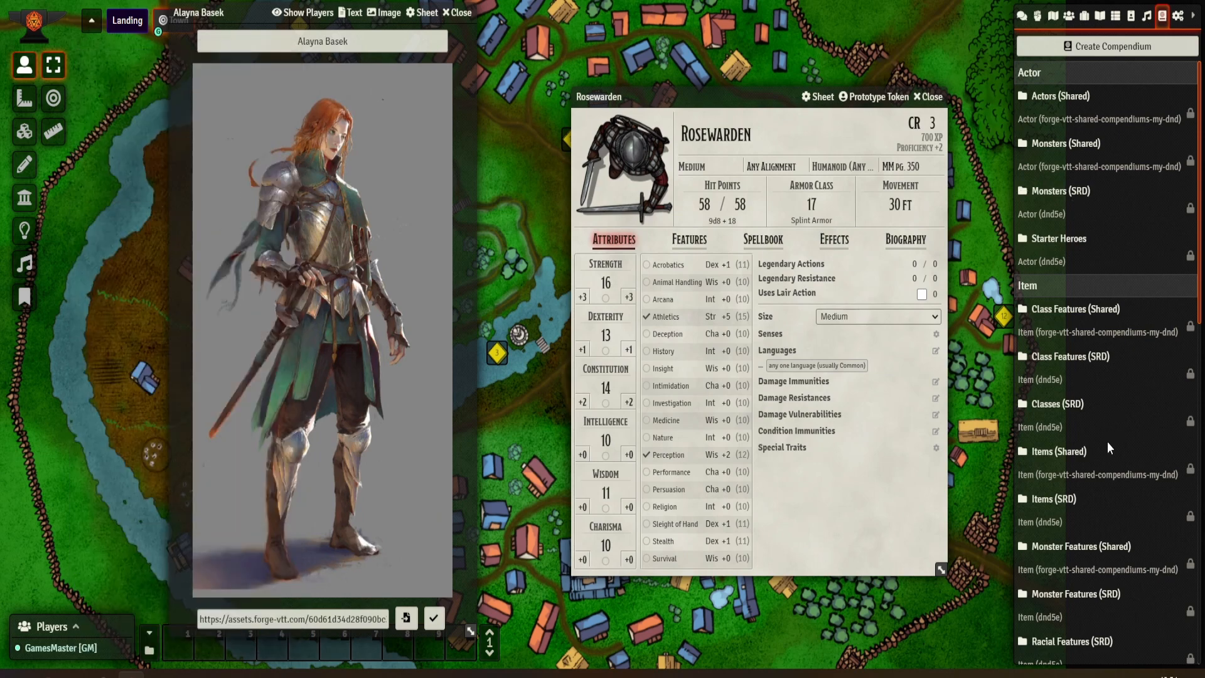
pyautogui.click(1070, 499)
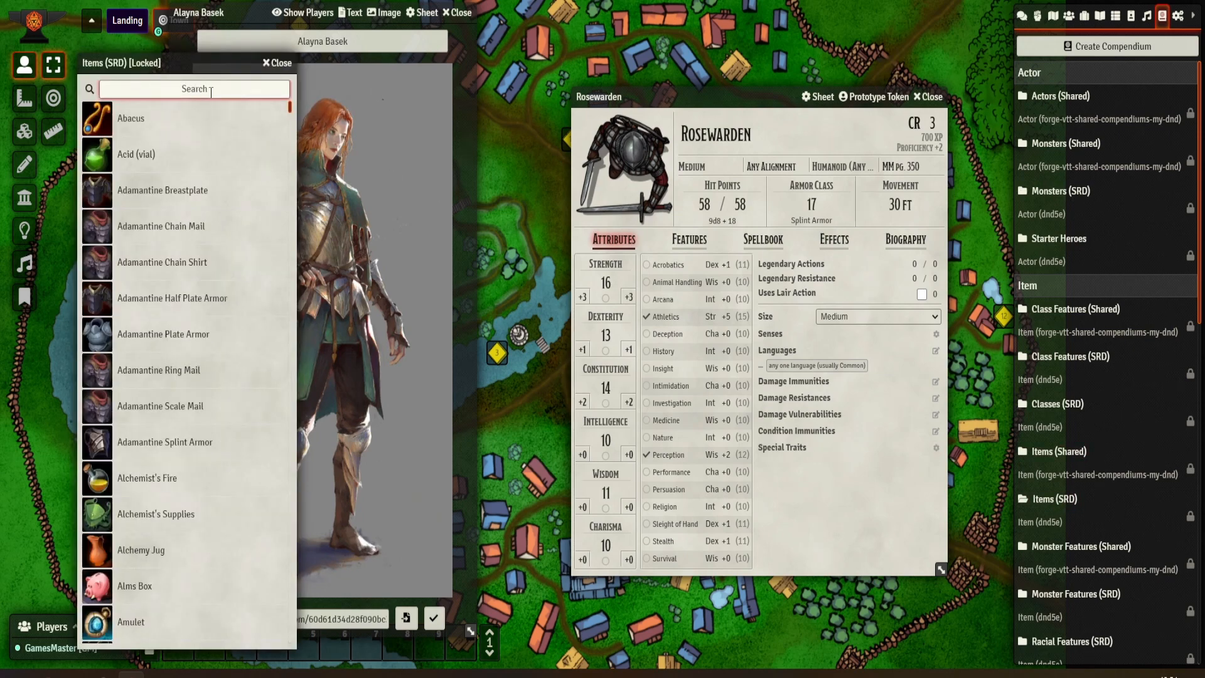
pyautogui.write('hal')
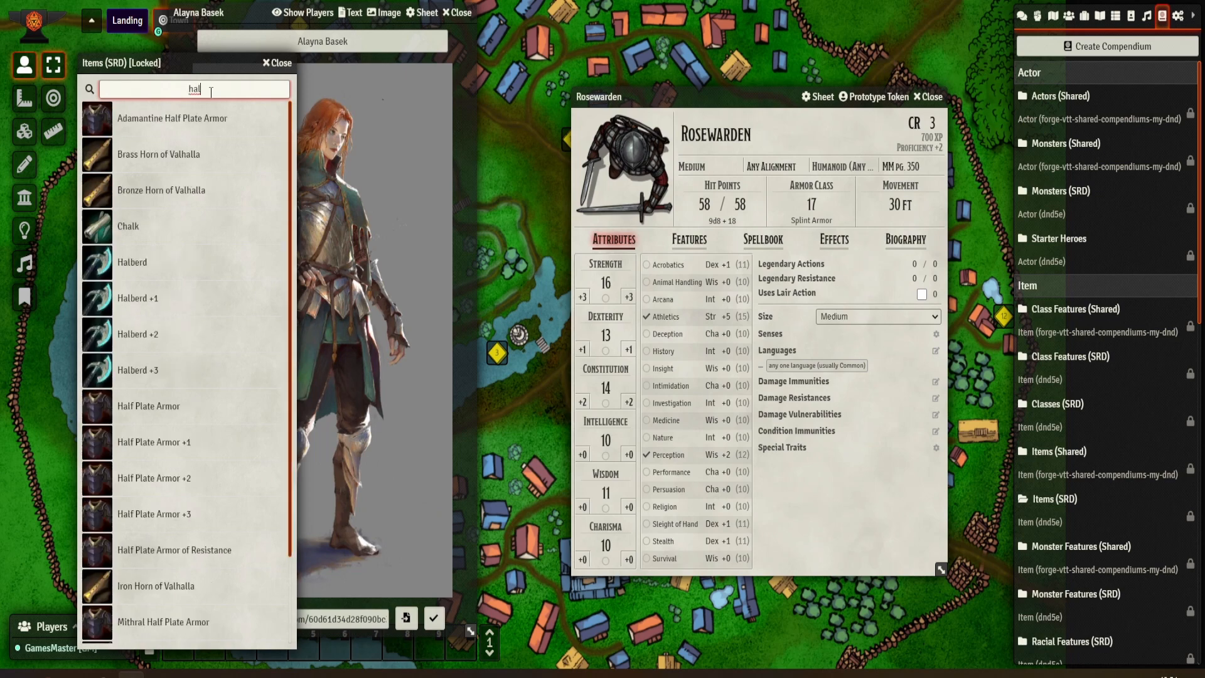
pyautogui.write('f')
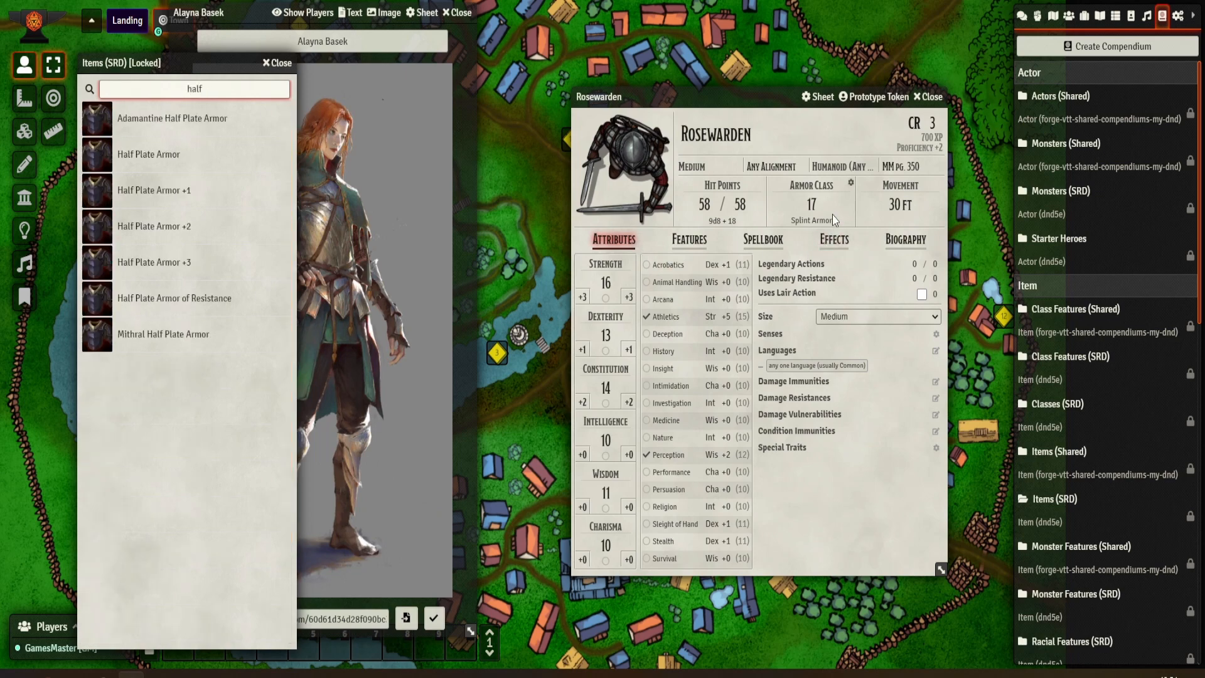
# Replace the Splint Armor in Rosewarden's inventory with Half Plate Armor from the Items (SRD) compendium.
pyautogui.click(707, 239)
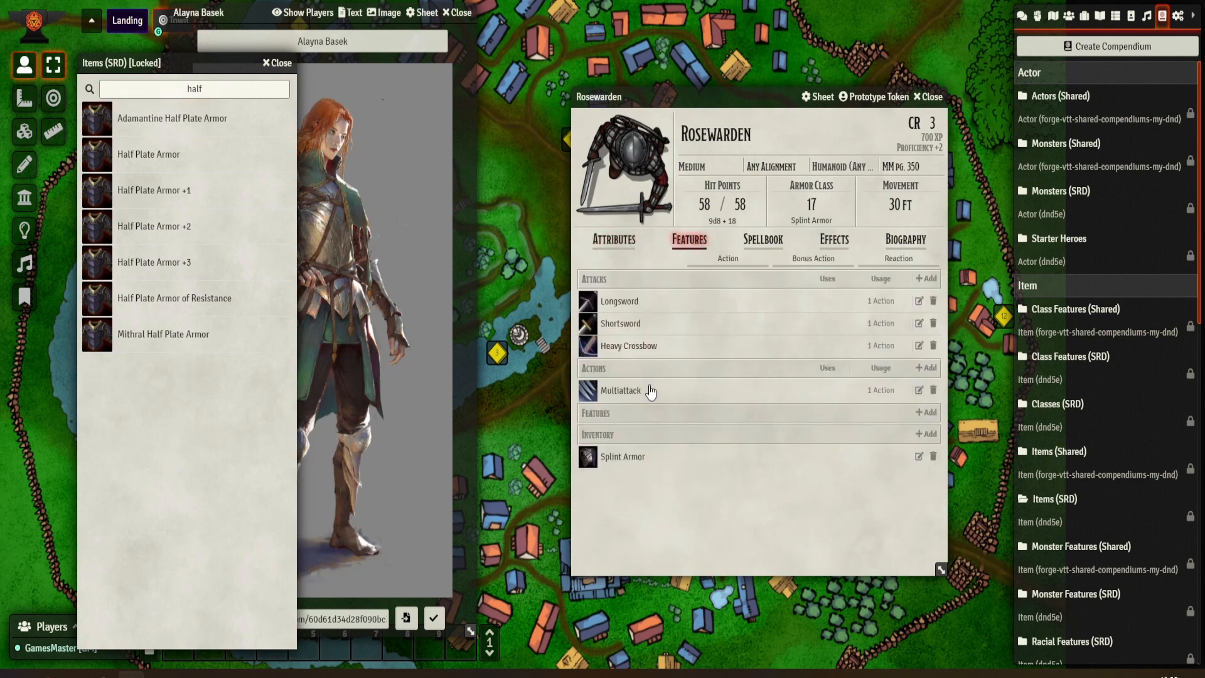
pyautogui.click(933, 457)
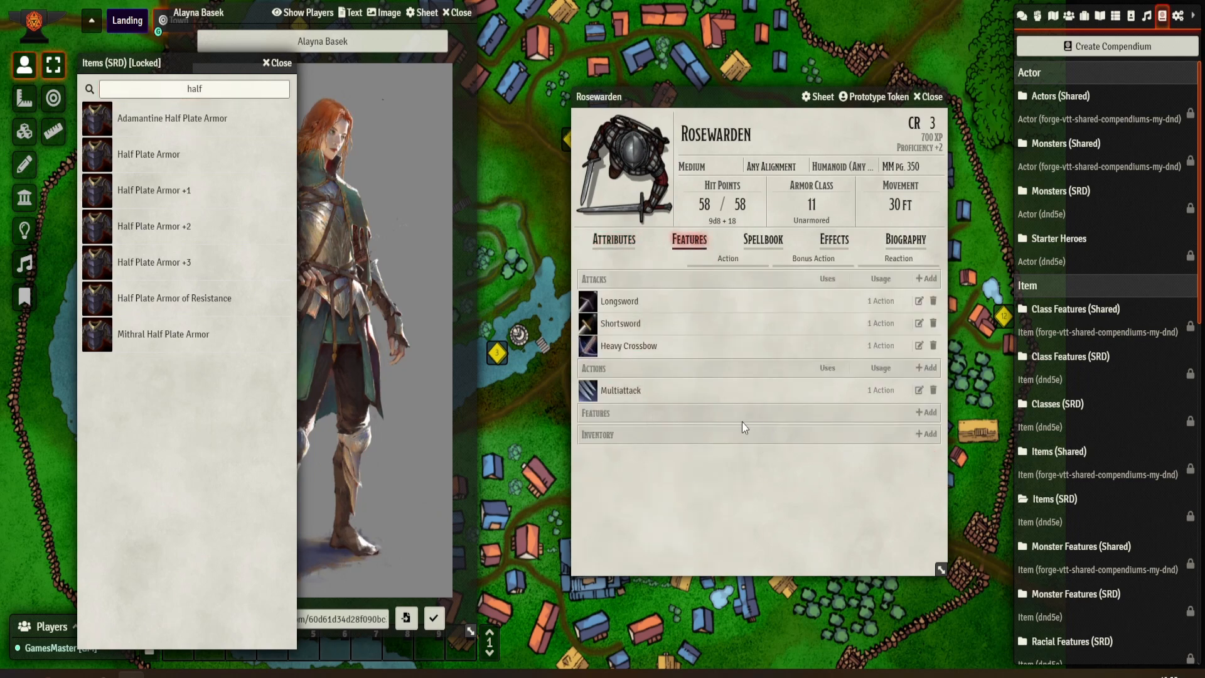
pyautogui.moveTo(143, 157); pyautogui.dragTo(775, 470)
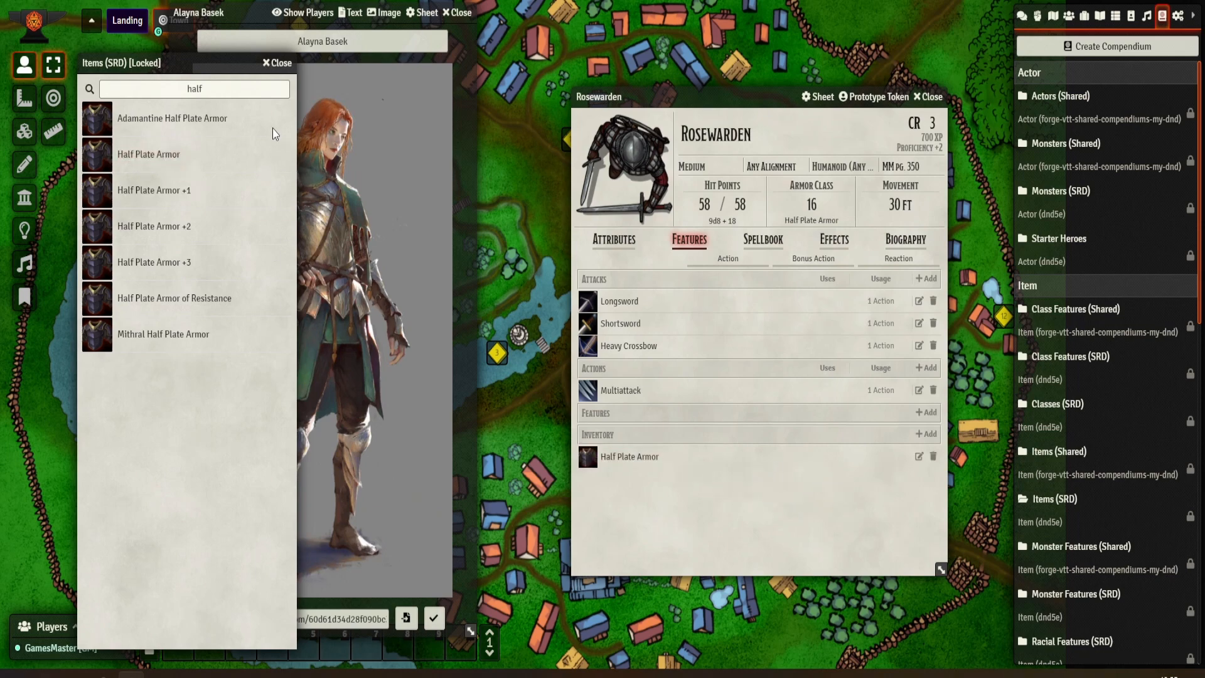
# Rearrange the Items (SRD) compendium and the NPC's journal image side by side next to the Rosewarden sheet.
pyautogui.moveTo(206, 69); pyautogui.dragTo(137, 55)
pyautogui.moveTo(251, 18); pyautogui.dragTo(340, 27)
pyautogui.moveTo(108, 52); pyautogui.dragTo(149, 56)
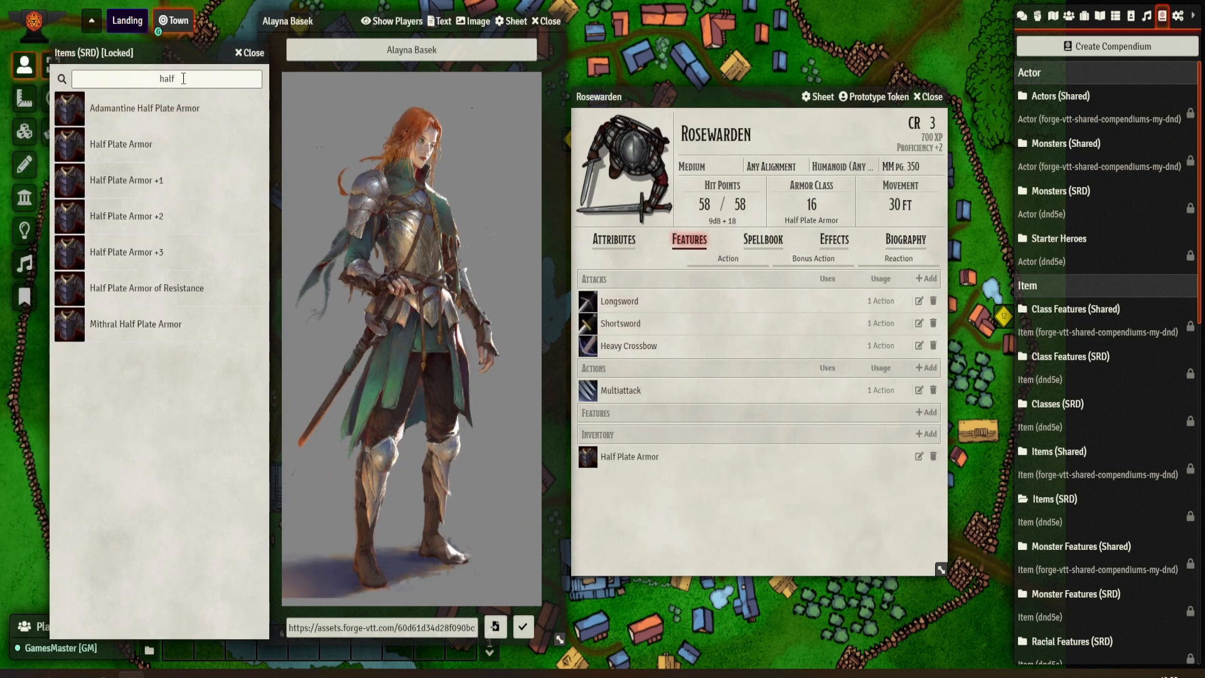
# Filter the Items (SRD) compendium by "rapi" and replace Rosewarden's Longsword with the plain Rapier.
pyautogui.doubleClick(183, 78)
pyautogui.write('ra')
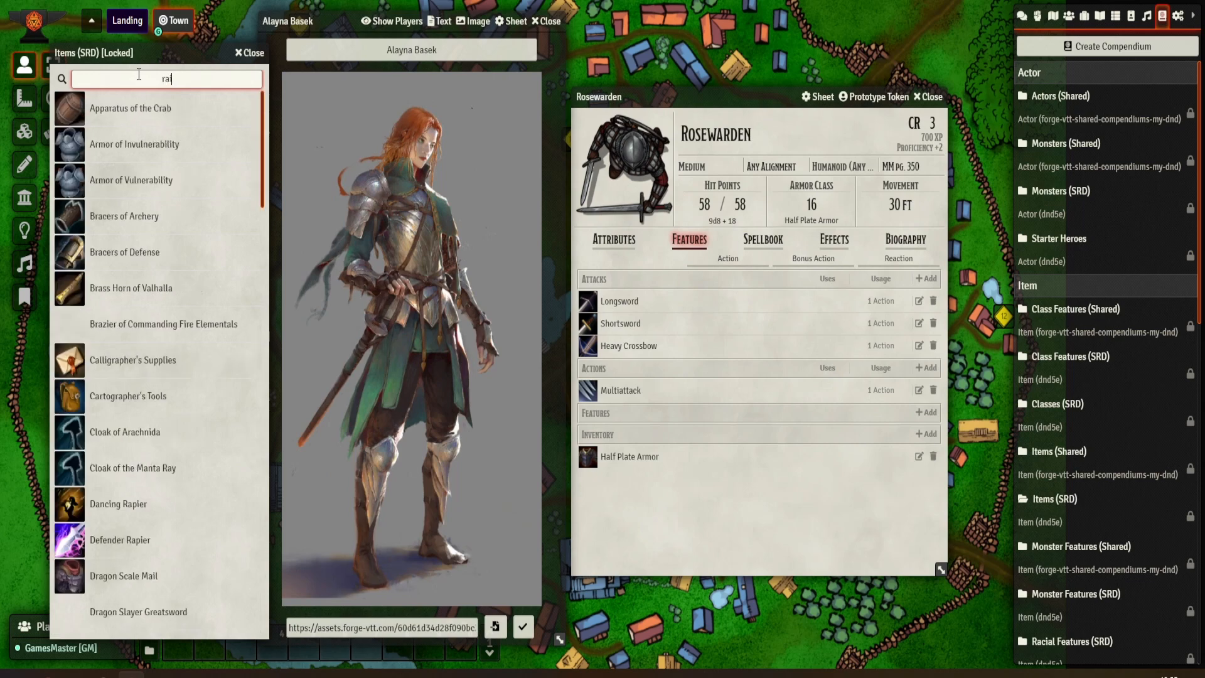
pyautogui.write('iper')
pyautogui.press('BackSpace')
pyautogui.press('BackSpace')
pyautogui.press('BackSpace')
pyautogui.press('BackSpace')
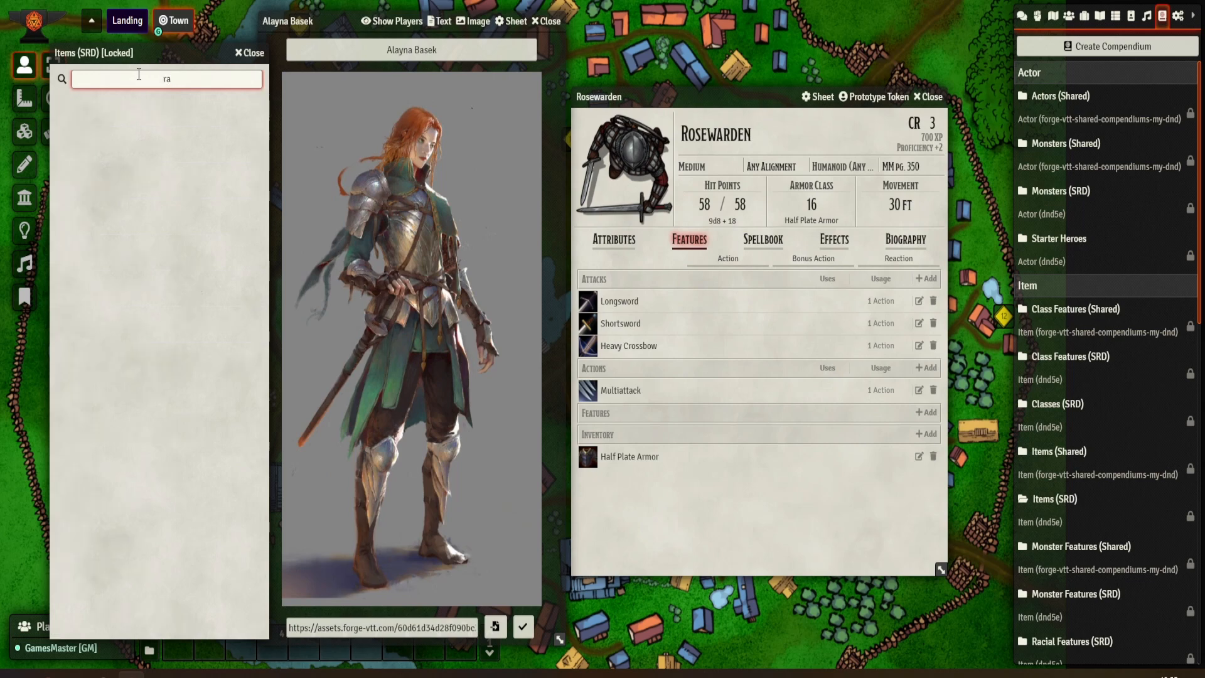
pyautogui.write('pi')
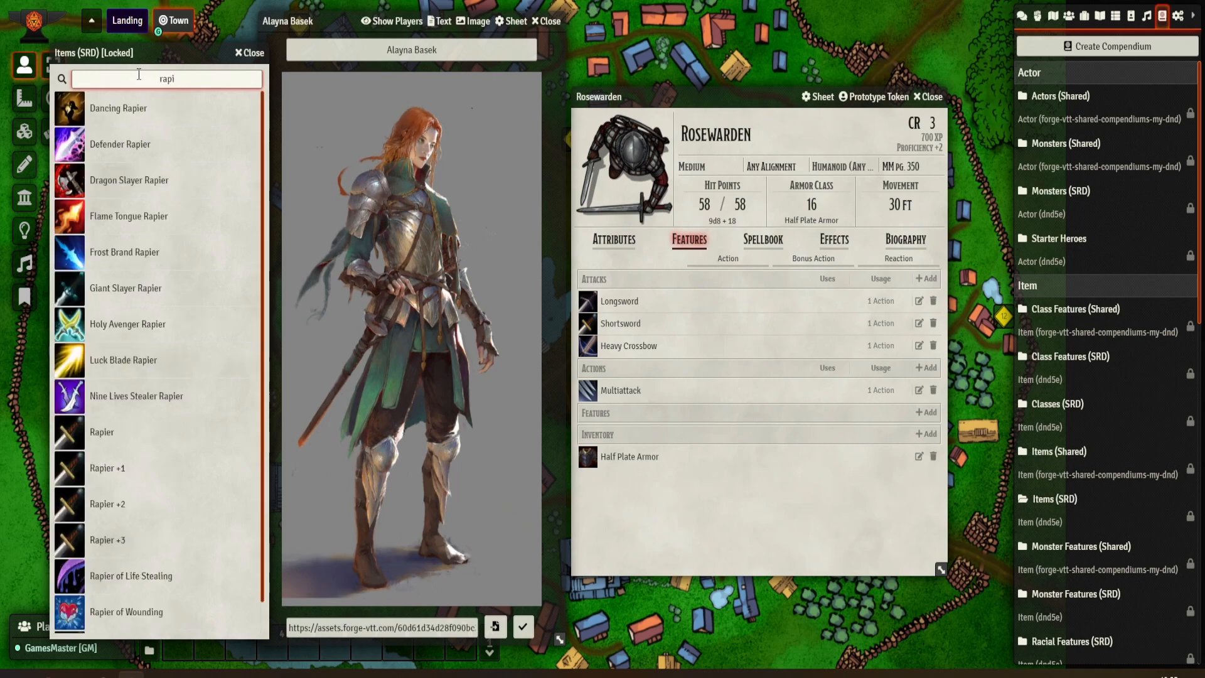
pyautogui.moveTo(102, 433); pyautogui.dragTo(706, 492)
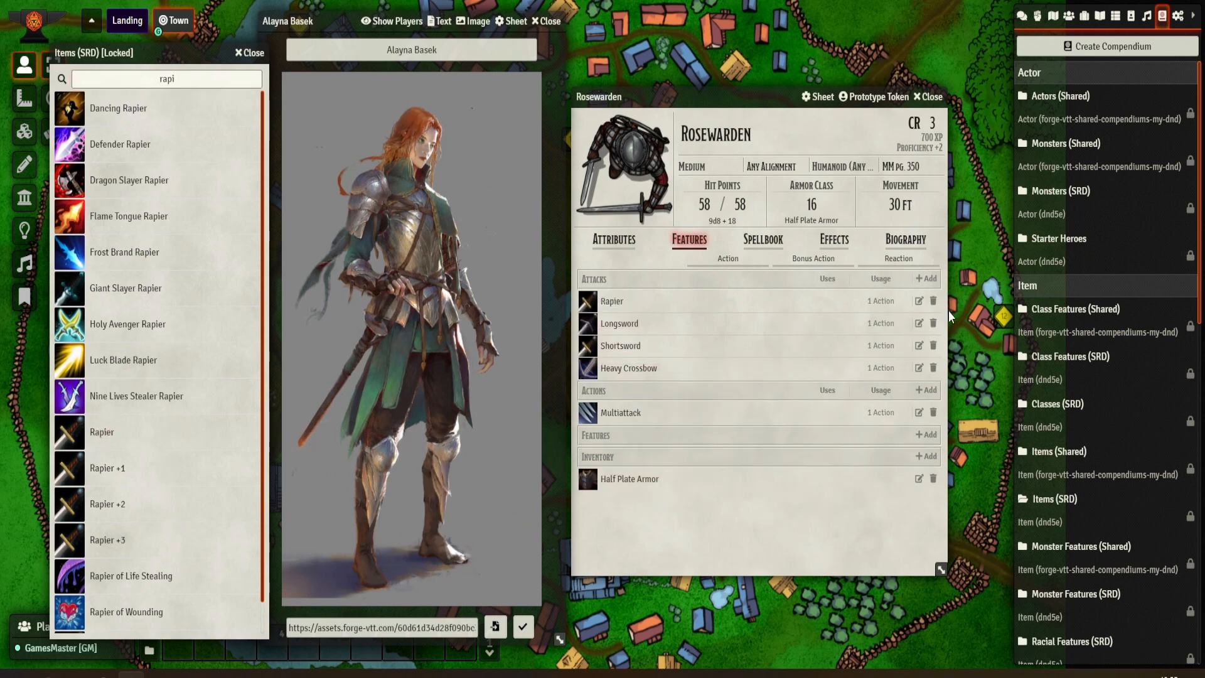
pyautogui.click(933, 324)
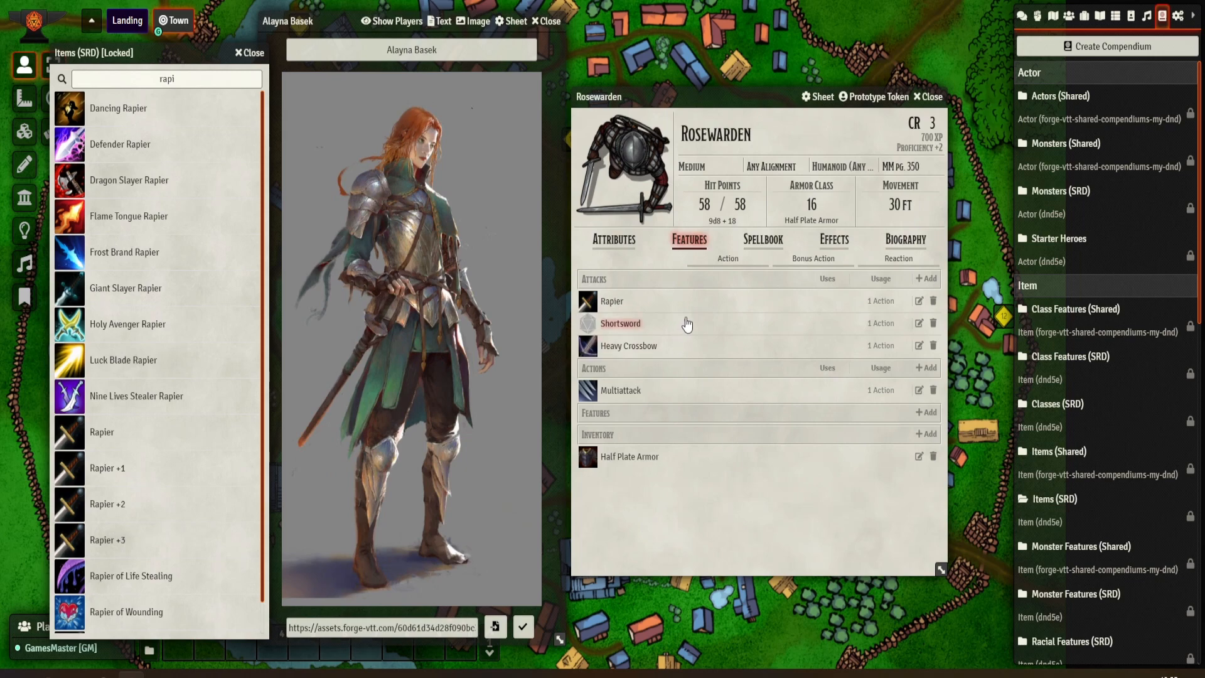
# Open Rosewarden's Shortsword for editing and rename the weapon as Dirk.
pyautogui.click(919, 323)
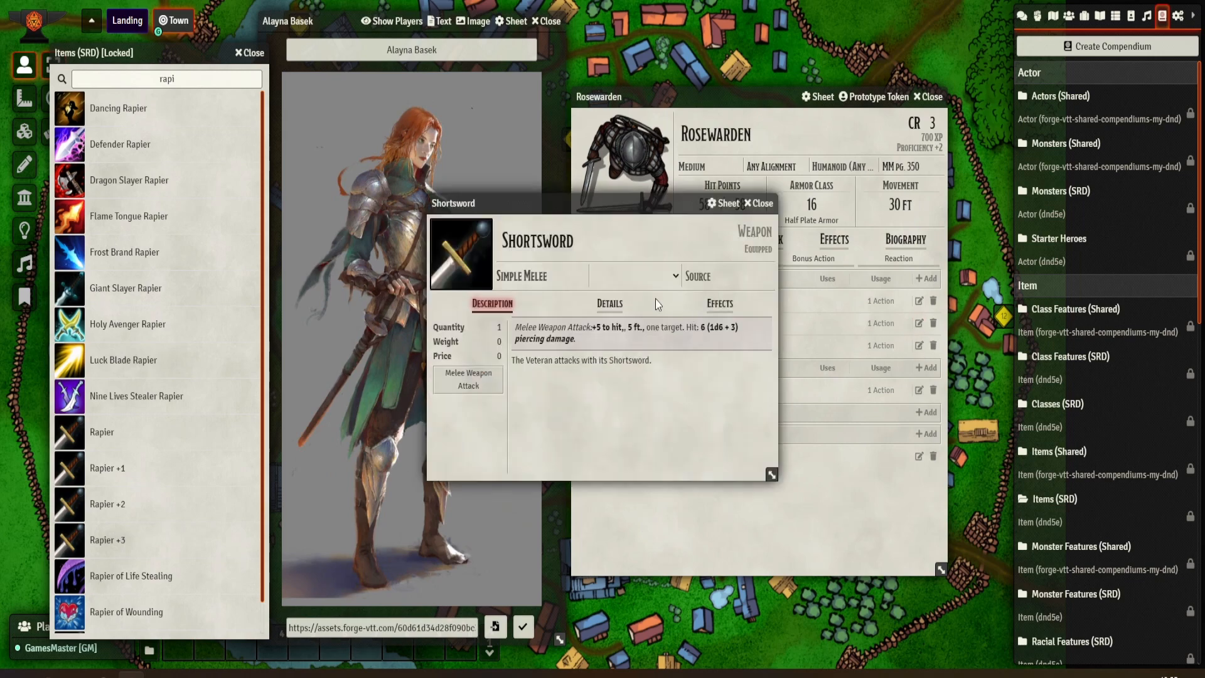
pyautogui.click(552, 240)
pyautogui.hotkey('ctrl', 'a')
pyautogui.write('D')
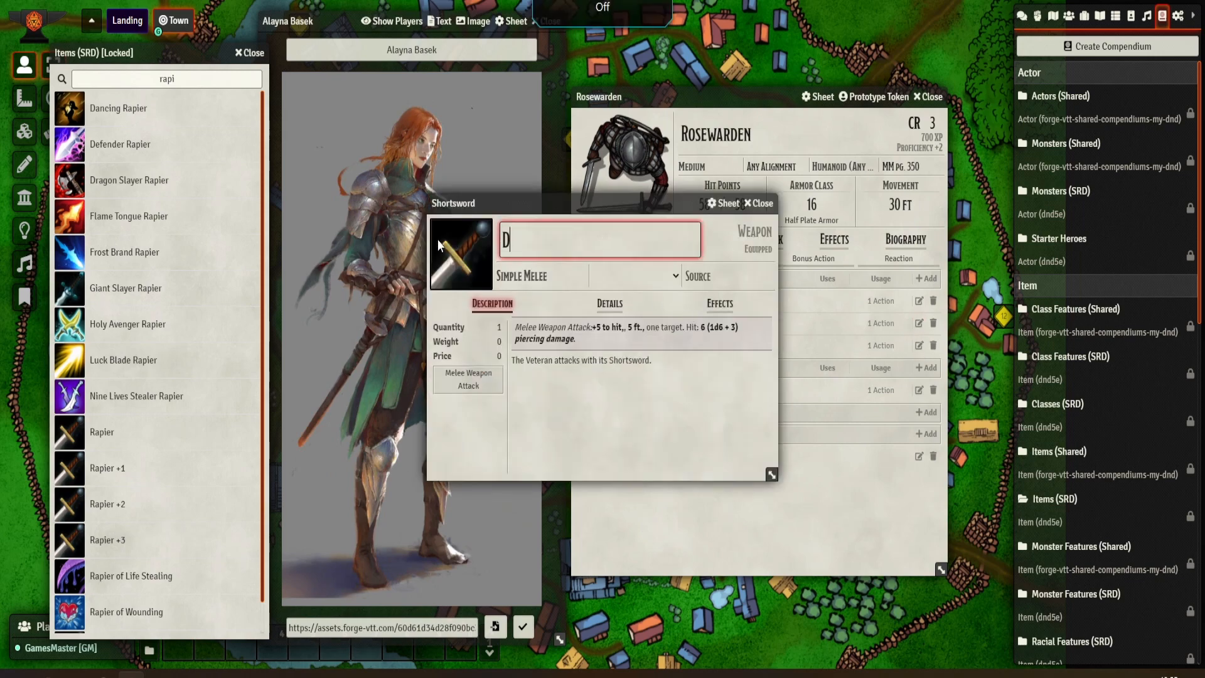
pyautogui.write('irk')
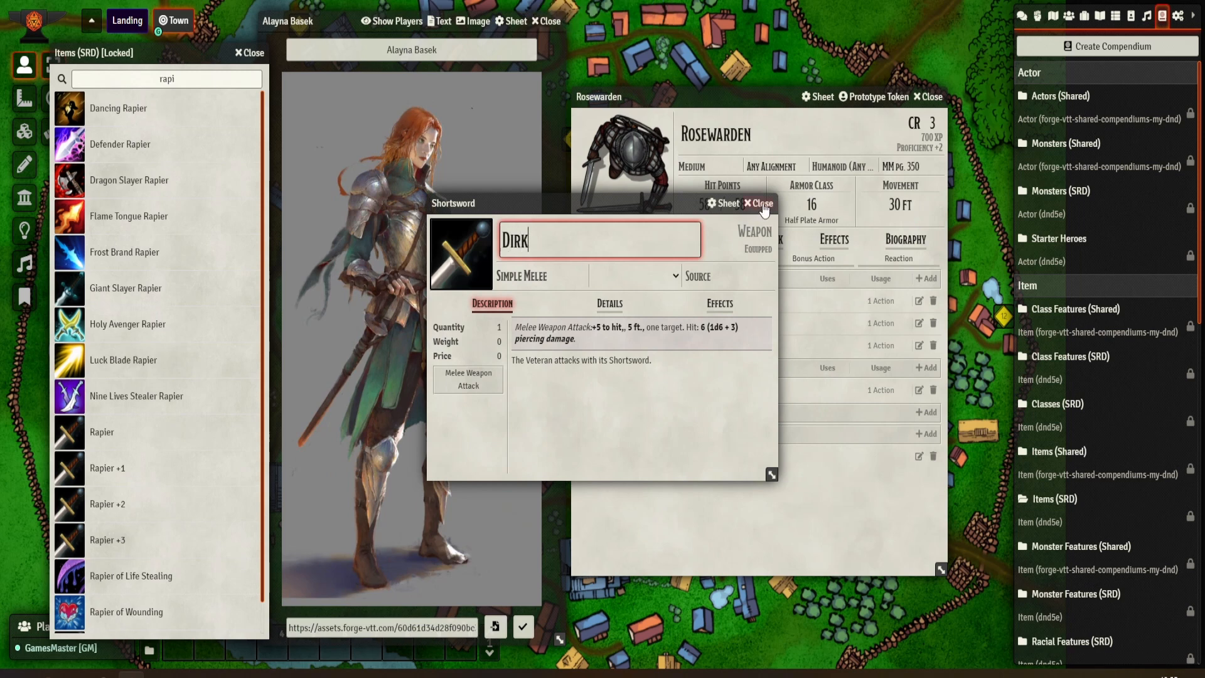
# Open Rosewarden's Multiattack feature for editing and replace "veteran" with "Rosewarden" in its description.
pyautogui.click(763, 204)
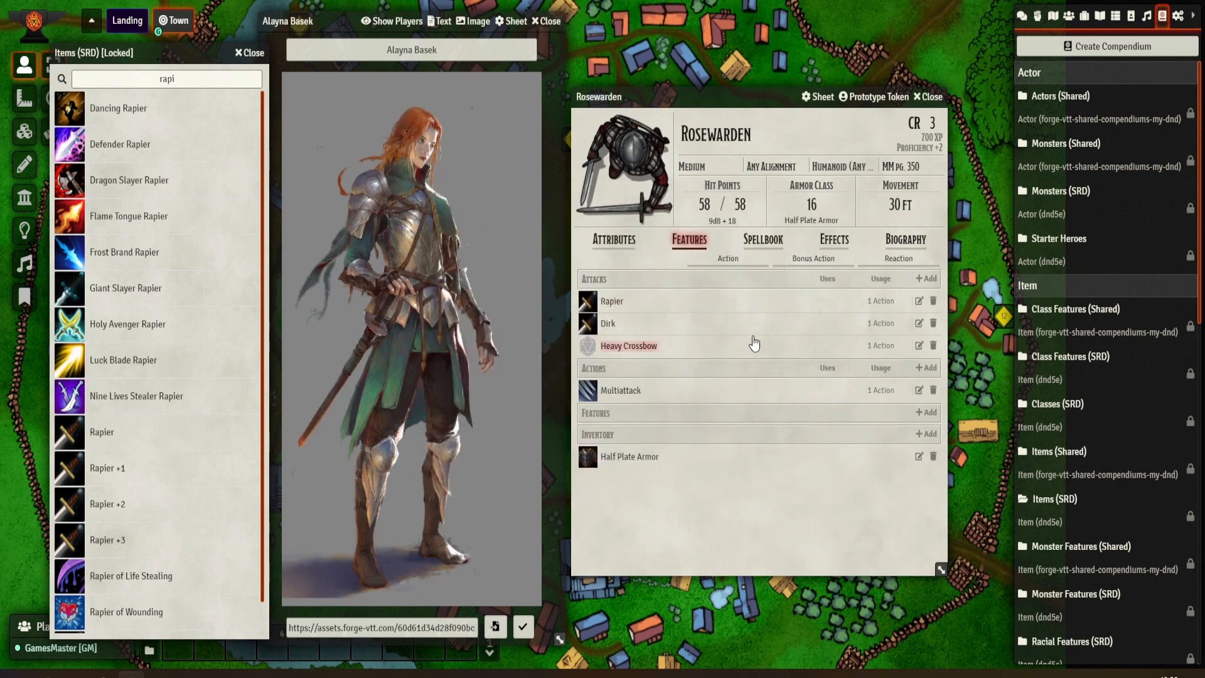
pyautogui.click(621, 391)
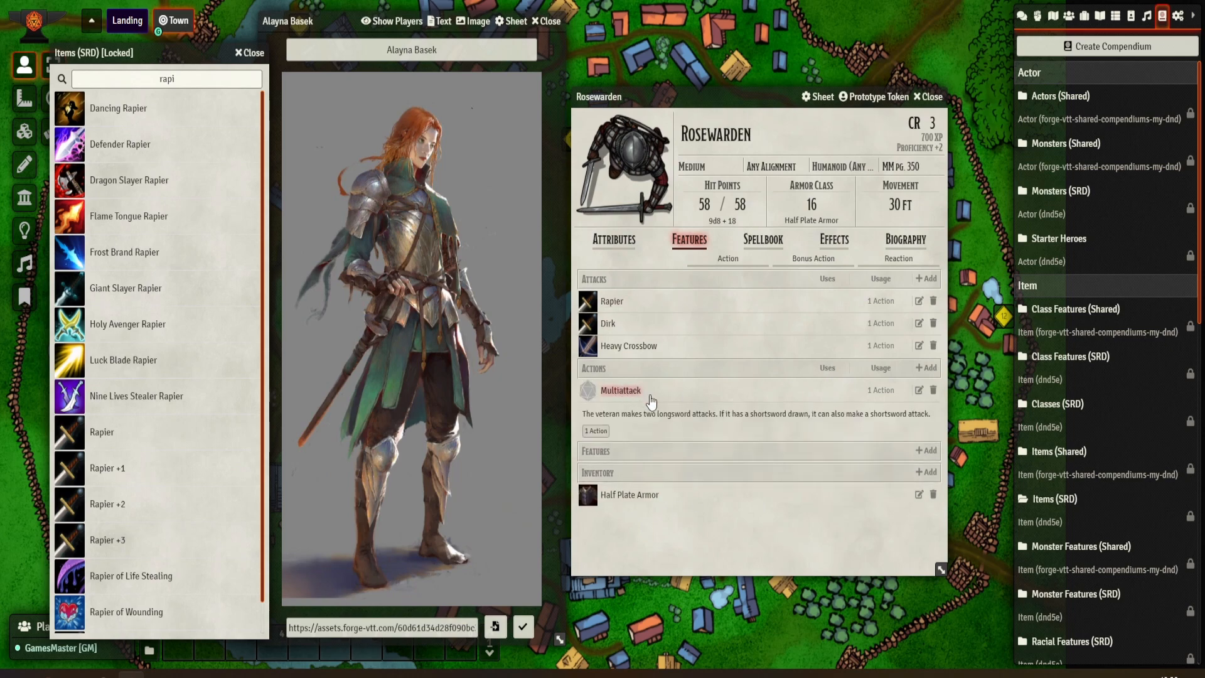
pyautogui.click(919, 390)
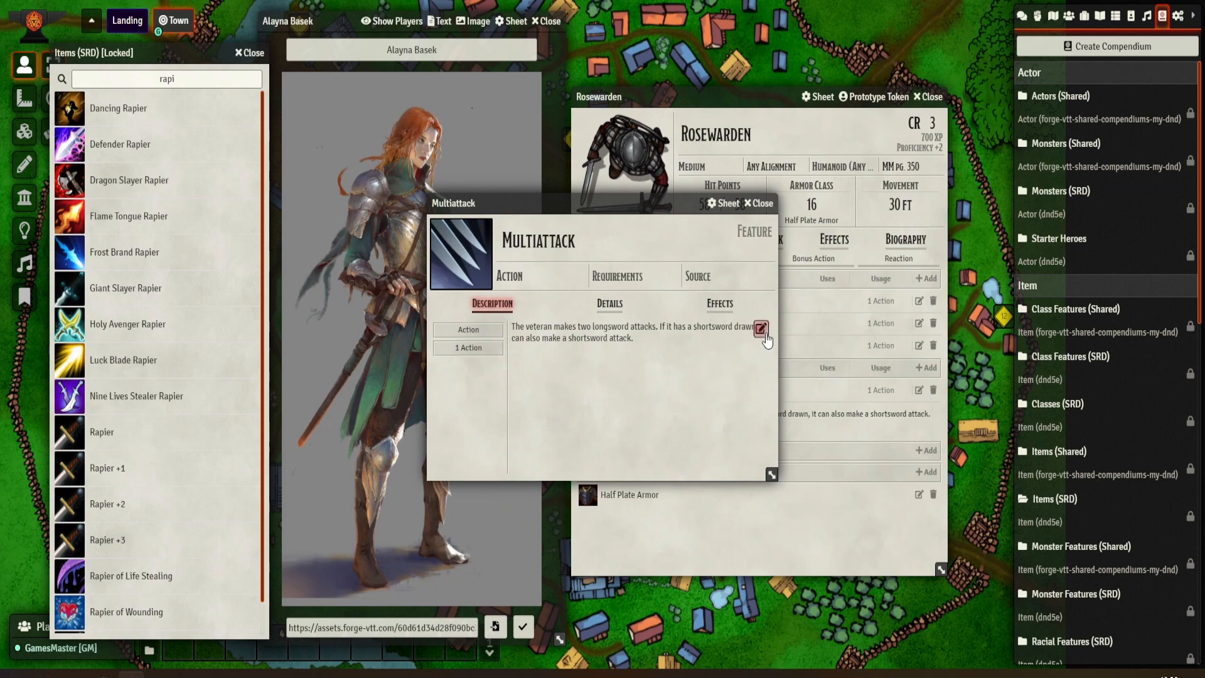
pyautogui.click(760, 328)
pyautogui.doubleClick(543, 357)
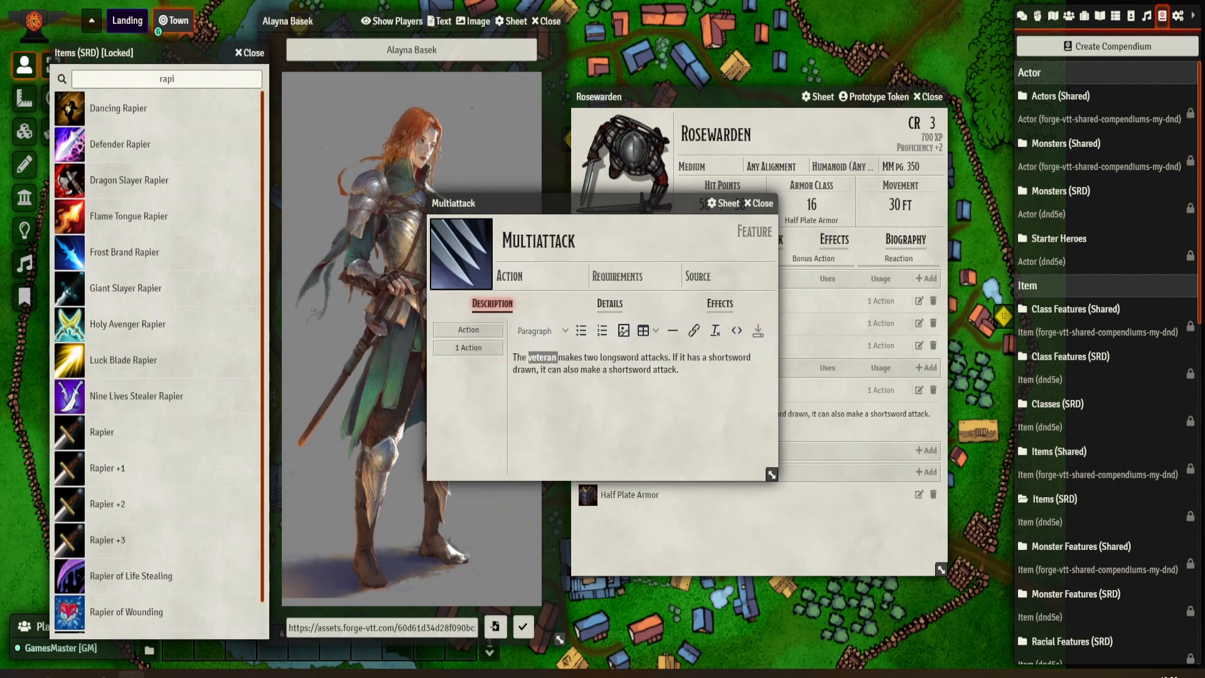
pyautogui.write('Ros')
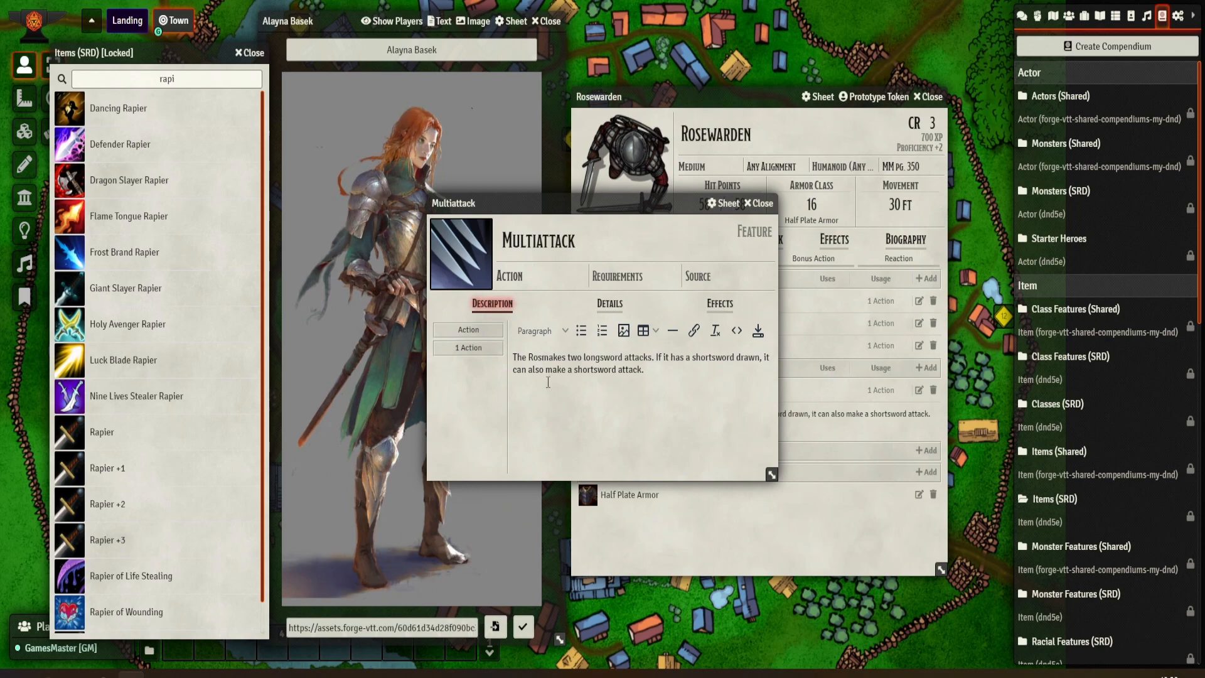
pyautogui.write('ewarden')
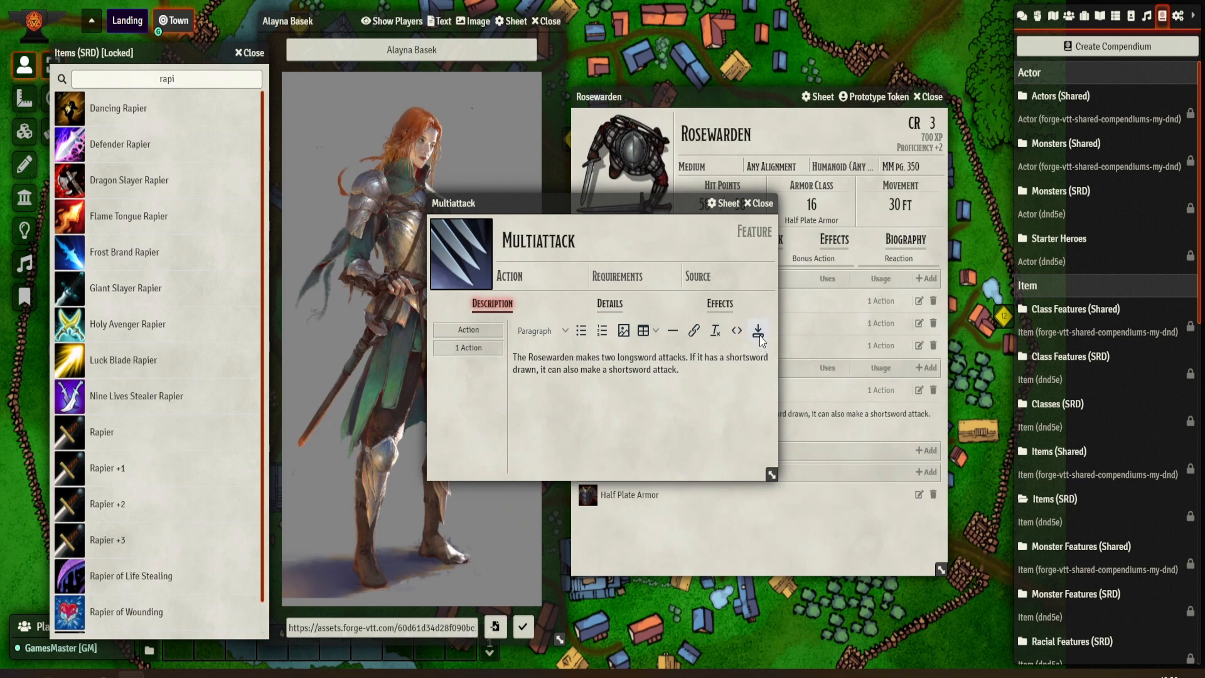
# Change longsword to rapier and both shortsword mentions to dirk in the Multiattack description, then save and close the feature.
pyautogui.doubleClick(644, 356)
pyautogui.write('a')
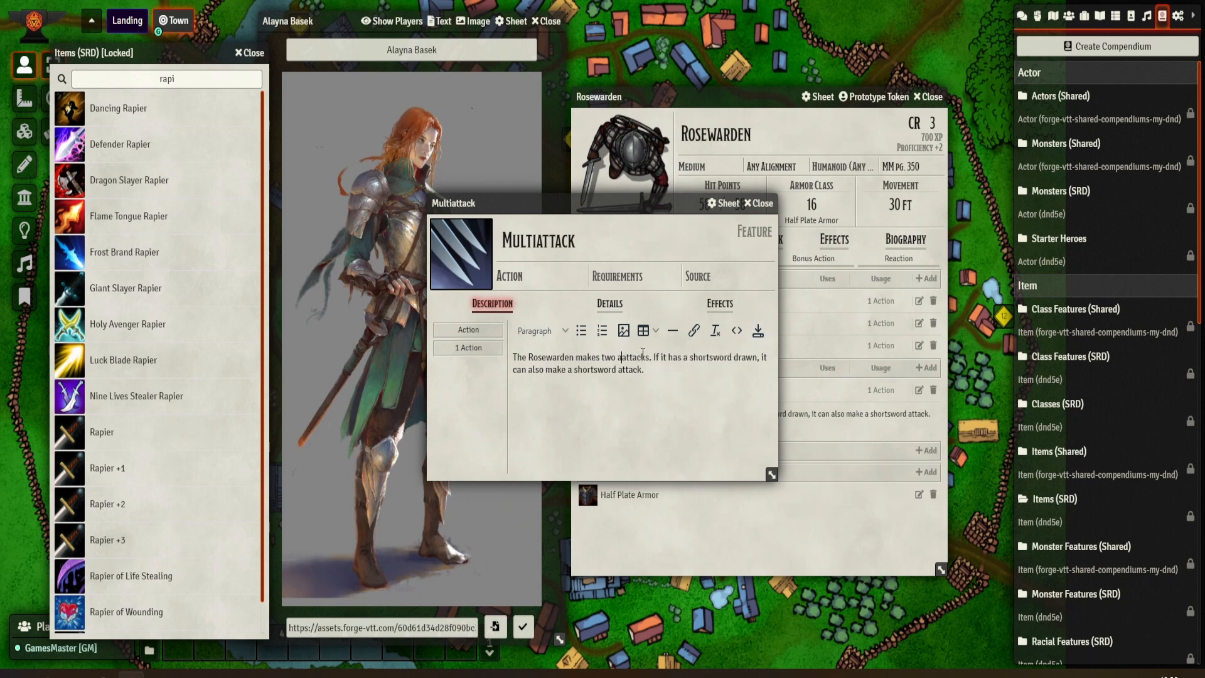
pyautogui.press('BackSpace')
pyautogui.write('rapier')
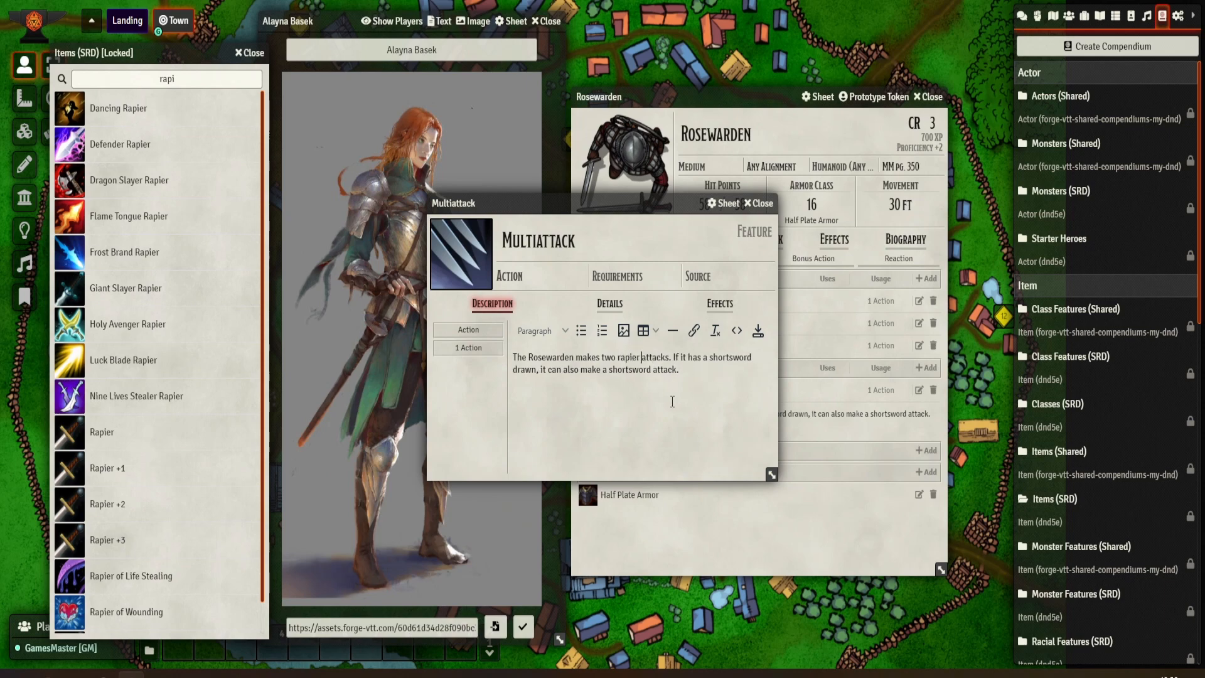
pyautogui.doubleClick(740, 359)
pyautogui.write('dirk')
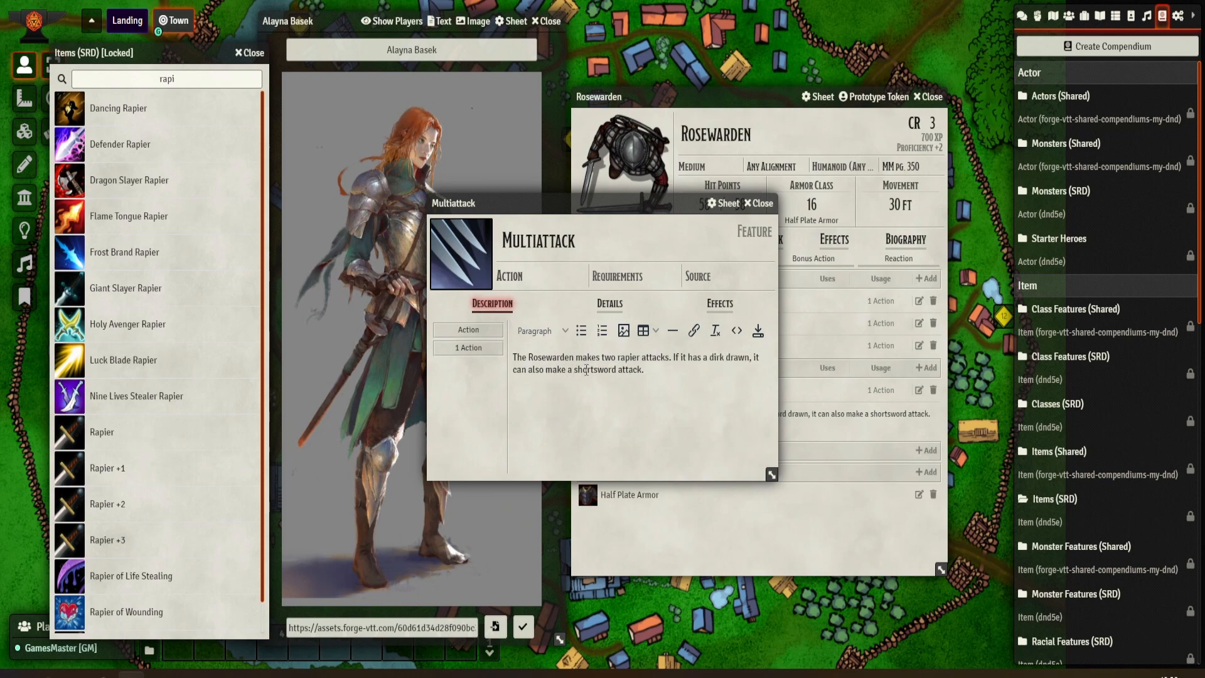
pyautogui.doubleClick(585, 370)
pyautogui.write('dirk')
pyautogui.click(760, 335)
pyautogui.press('Escape')
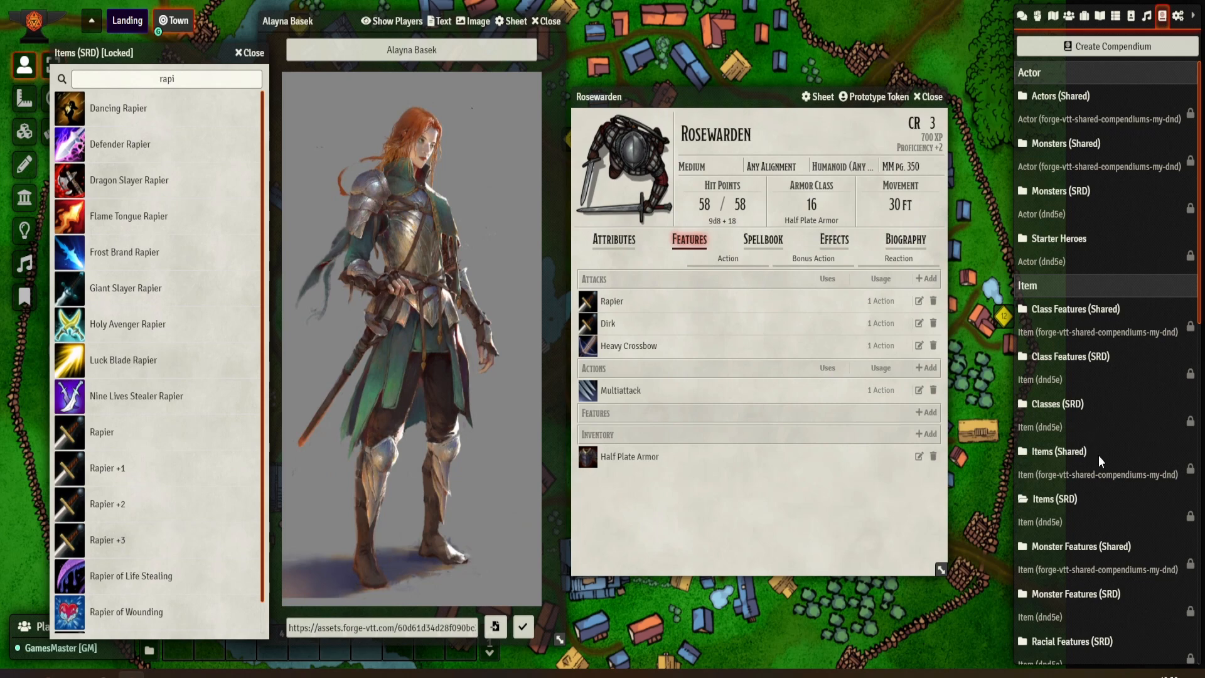
# Look at the features available in the Monster Features (SRD) compendium and close it.
pyautogui.scroll(-1, 1100, 387)
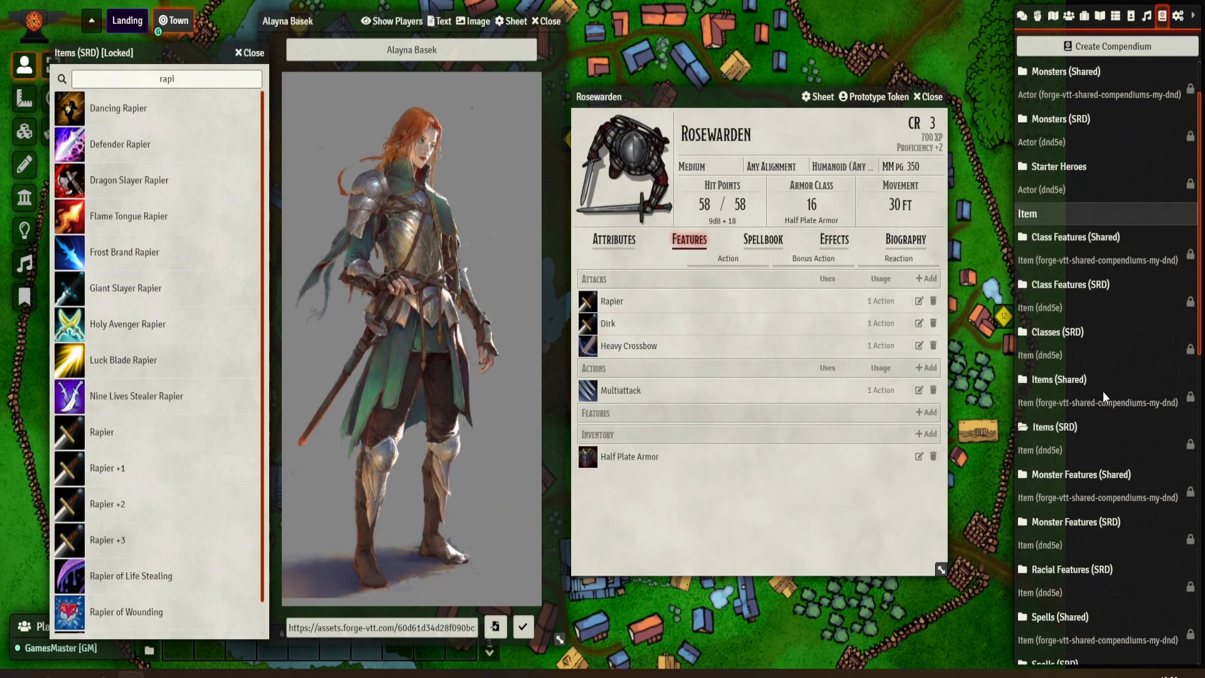
pyautogui.scroll(-2, 1120, 406)
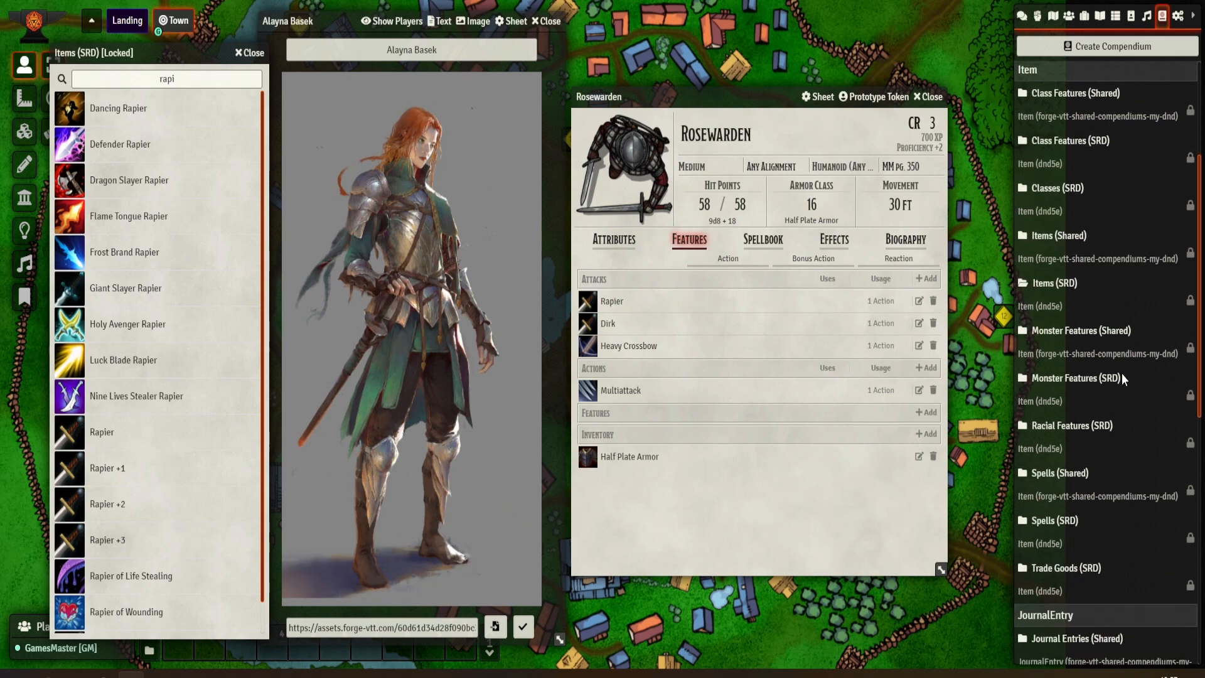
pyautogui.click(1113, 385)
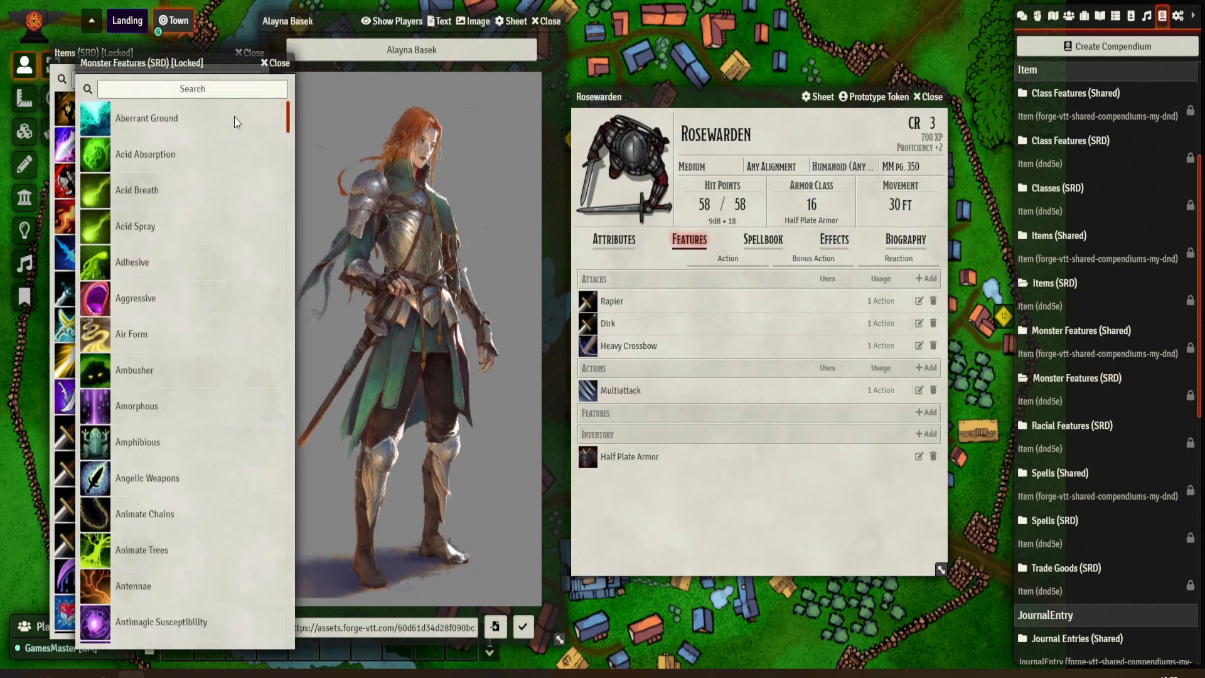
pyautogui.click(280, 63)
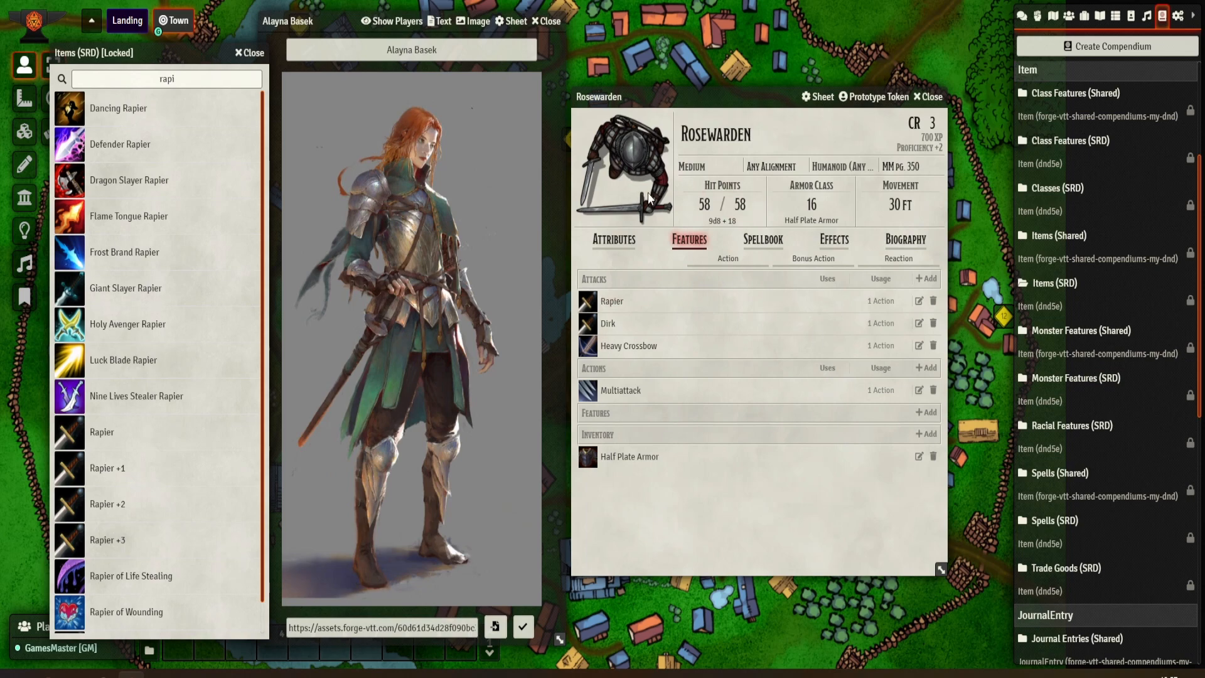
# Set Rosewarden's Strength to 13 and Dexterity to 16 among the attributes.
pyautogui.click(615, 242)
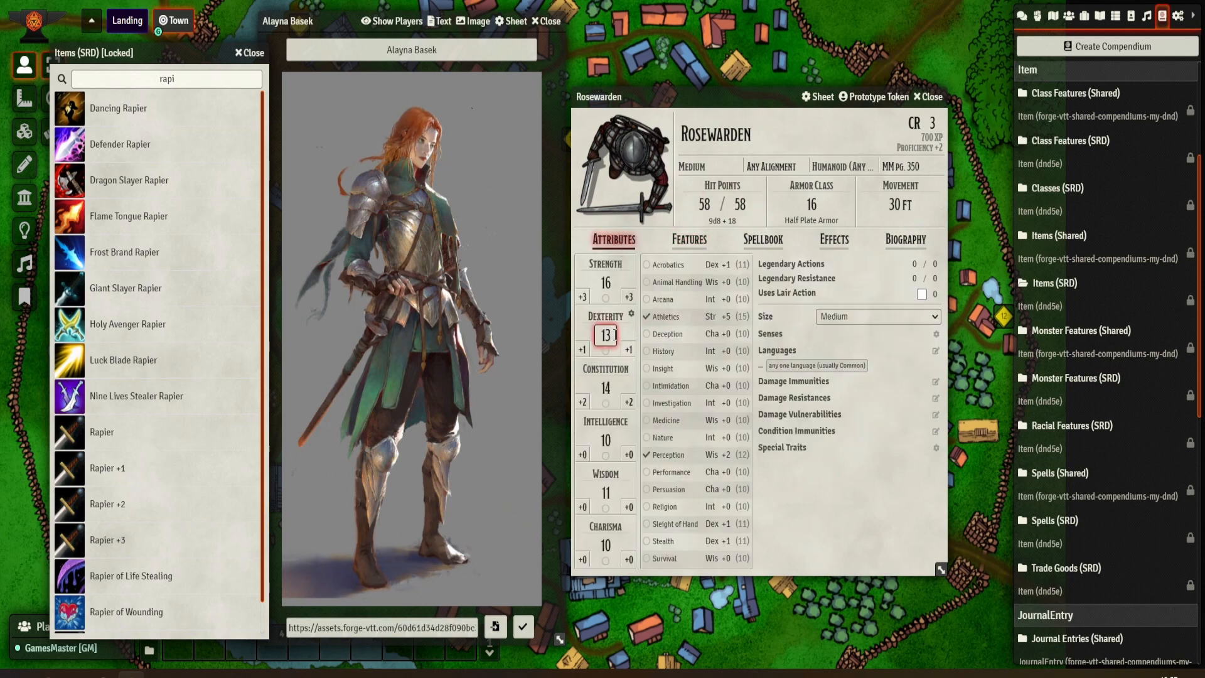
pyautogui.click(598, 284)
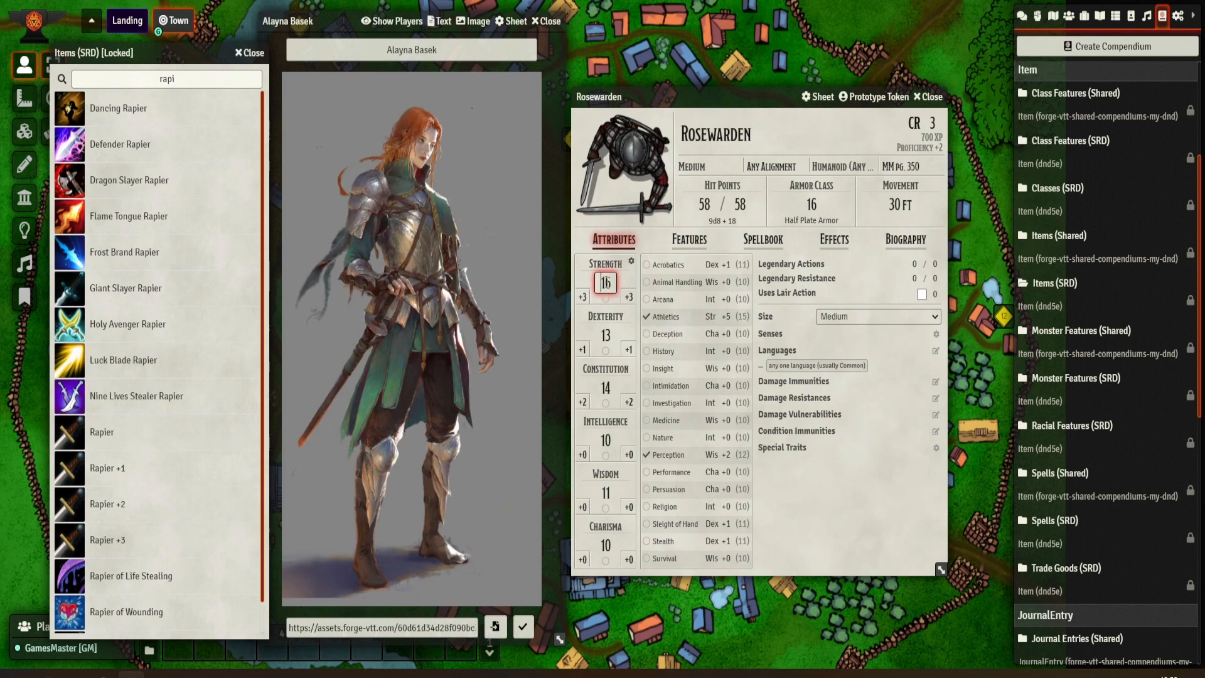
pyautogui.press('BackSpace')
pyautogui.press('BackSpace')
pyautogui.write('13')
pyautogui.click(607, 333)
pyautogui.click(608, 332)
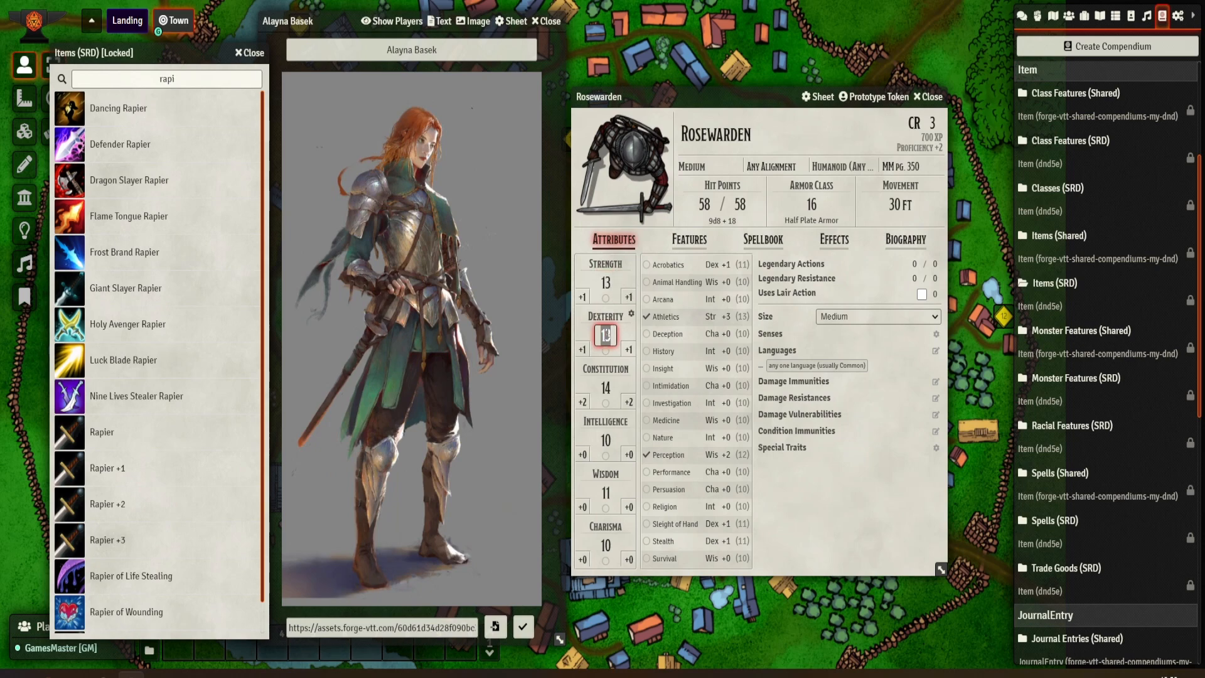
pyautogui.write('16')
pyautogui.click(828, 497)
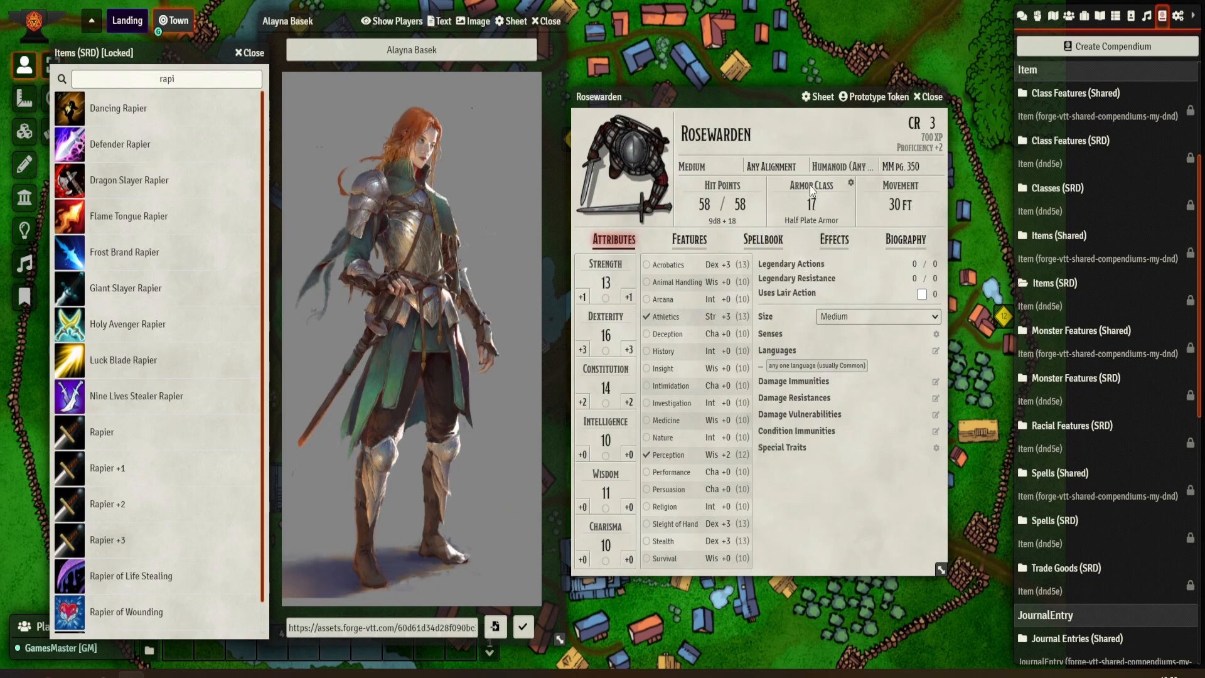
# Close the Rosewarden sheet, the NPC's journal image and the Items (SRD) compendium to clear the map view.
pyautogui.moveTo(819, 210)
pyautogui.click(929, 97)
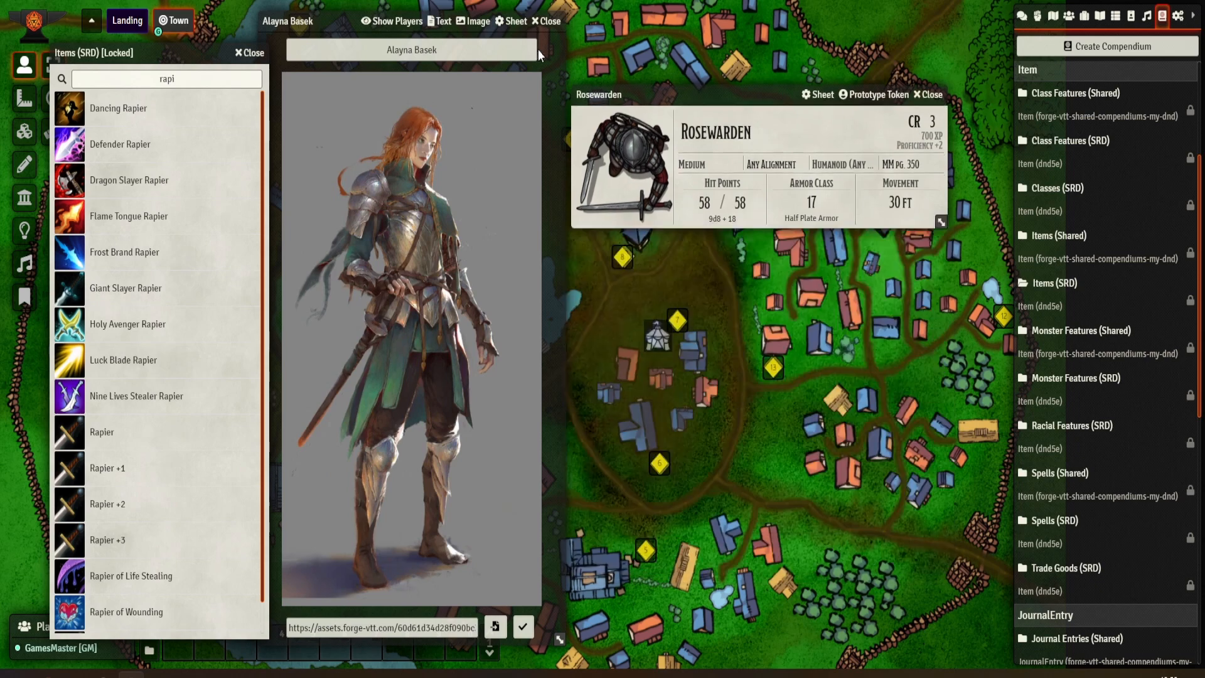
pyautogui.click(548, 24)
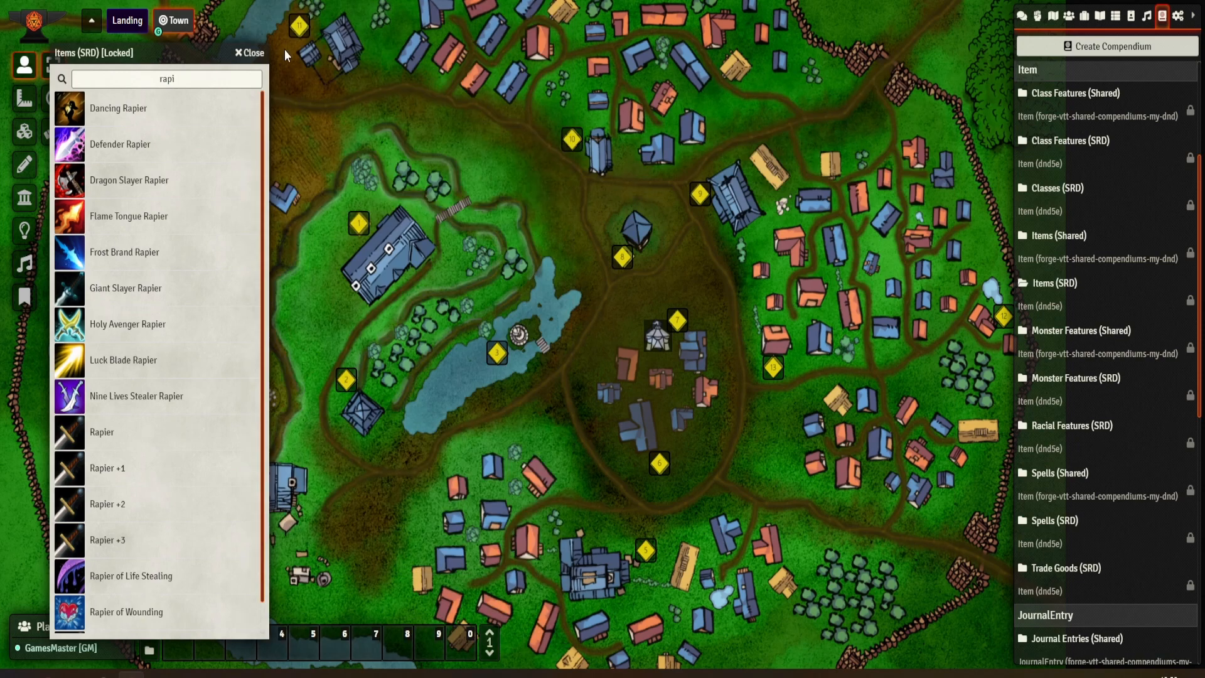
pyautogui.click(247, 53)
# Reopen Rosewarden from the actors directory, view the spellbook section, and close the sheet.
pyautogui.click(1074, 17)
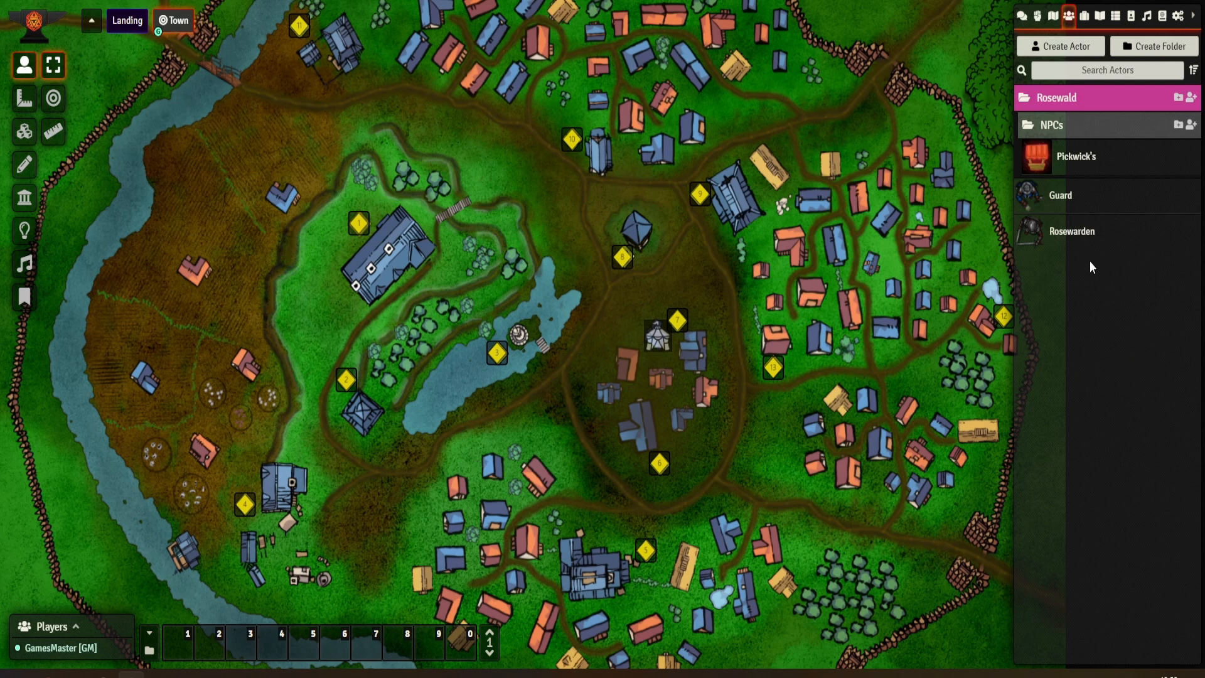
pyautogui.click(1075, 233)
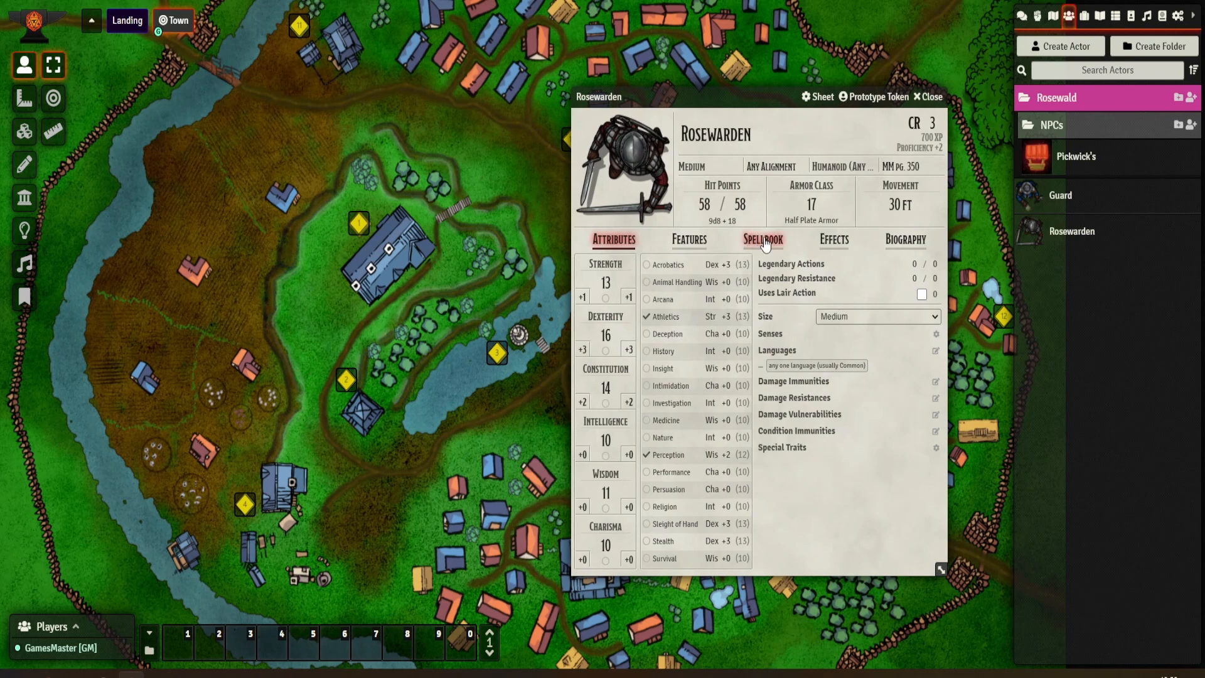
pyautogui.click(764, 242)
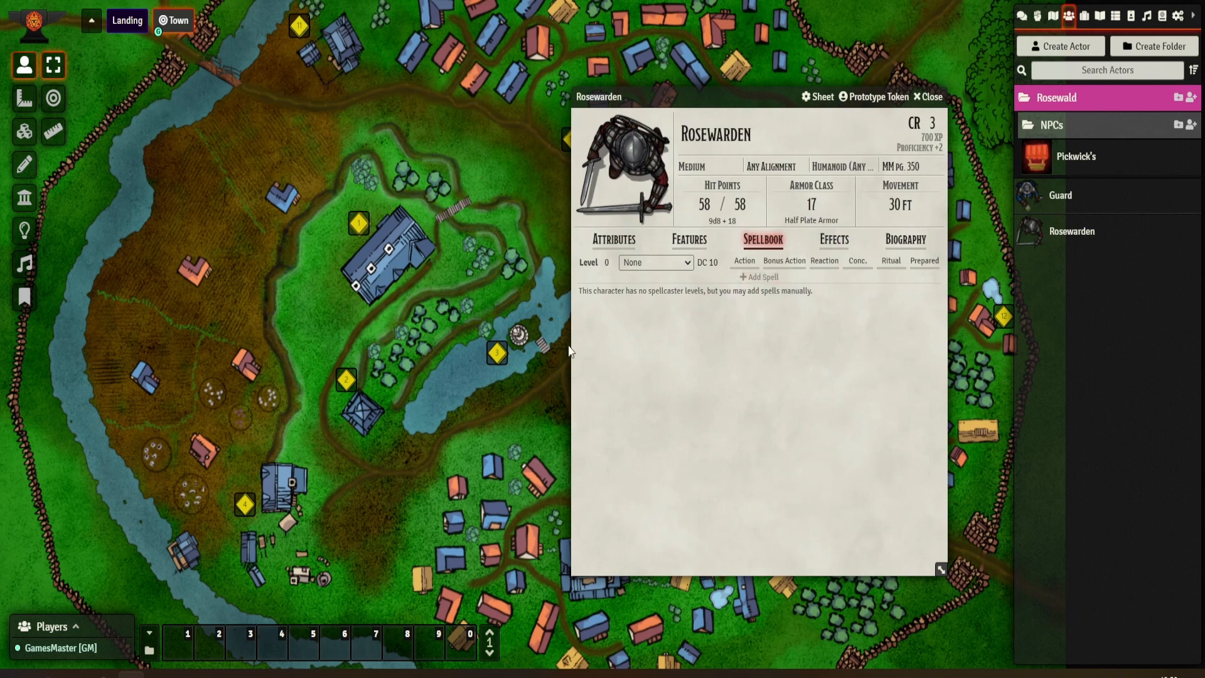
pyautogui.click(927, 97)
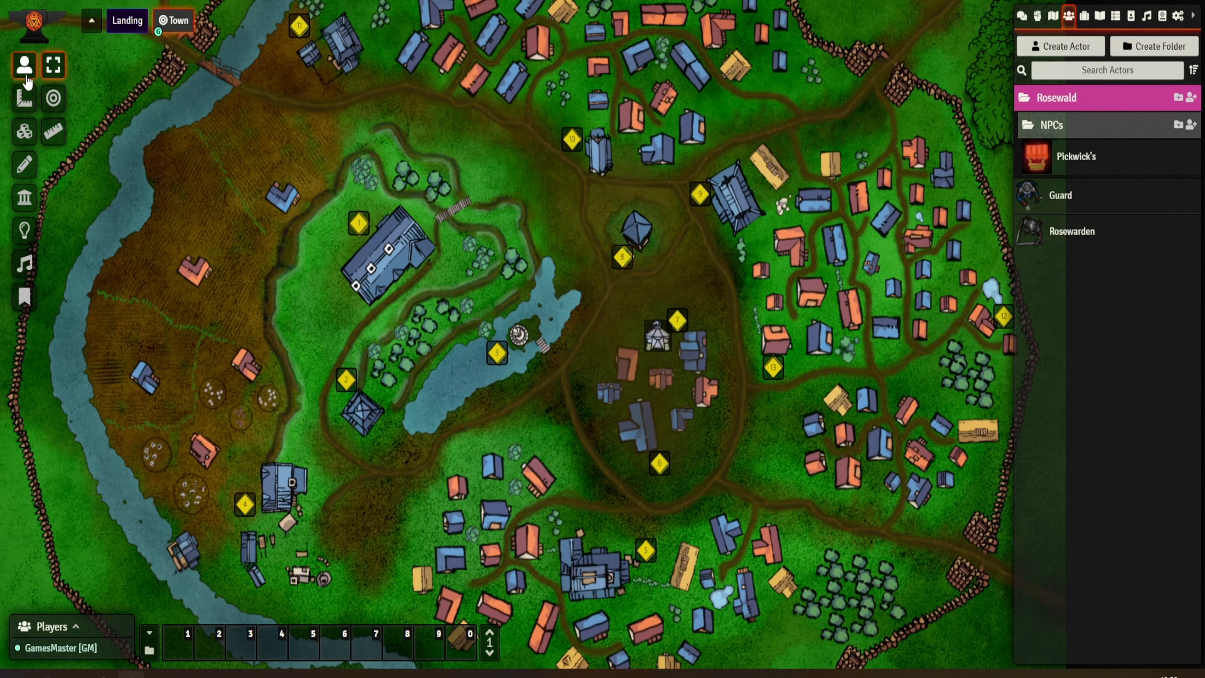
# Switch to the journal notes layer and nudge the "8 - The Clocktower" map note slightly beside its tower.
pyautogui.click(24, 131)
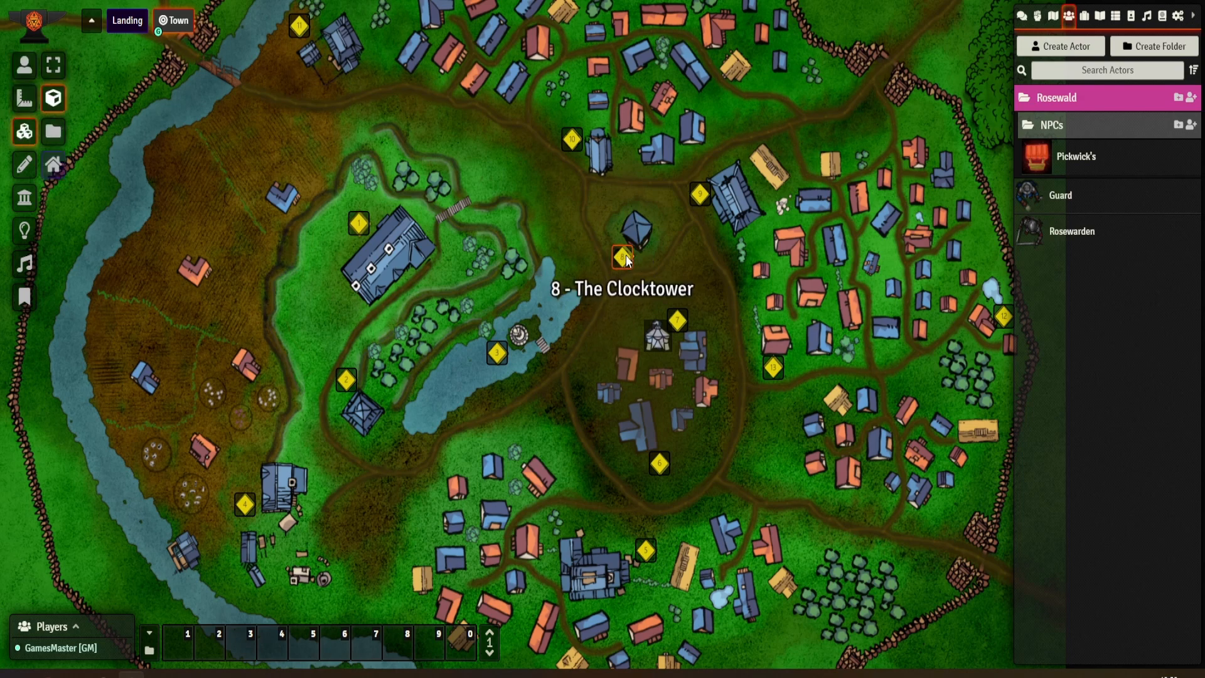
pyautogui.click(53, 65)
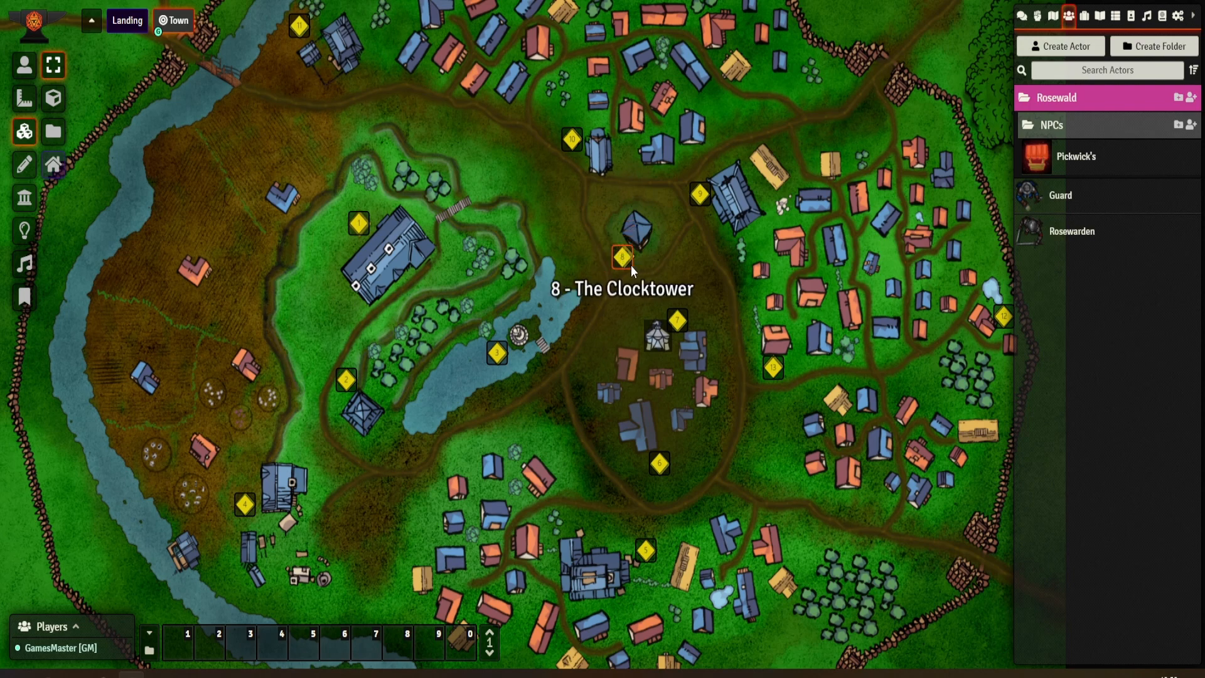
pyautogui.click(24, 298)
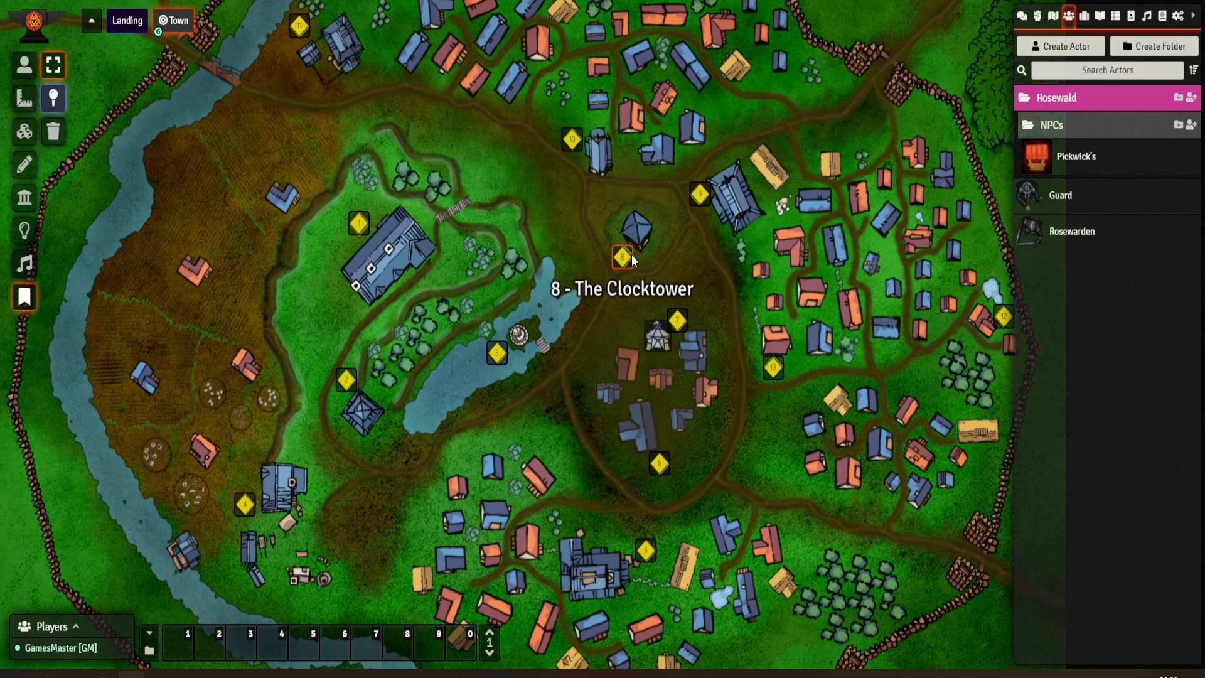
pyautogui.moveTo(633, 256); pyautogui.dragTo(636, 256)
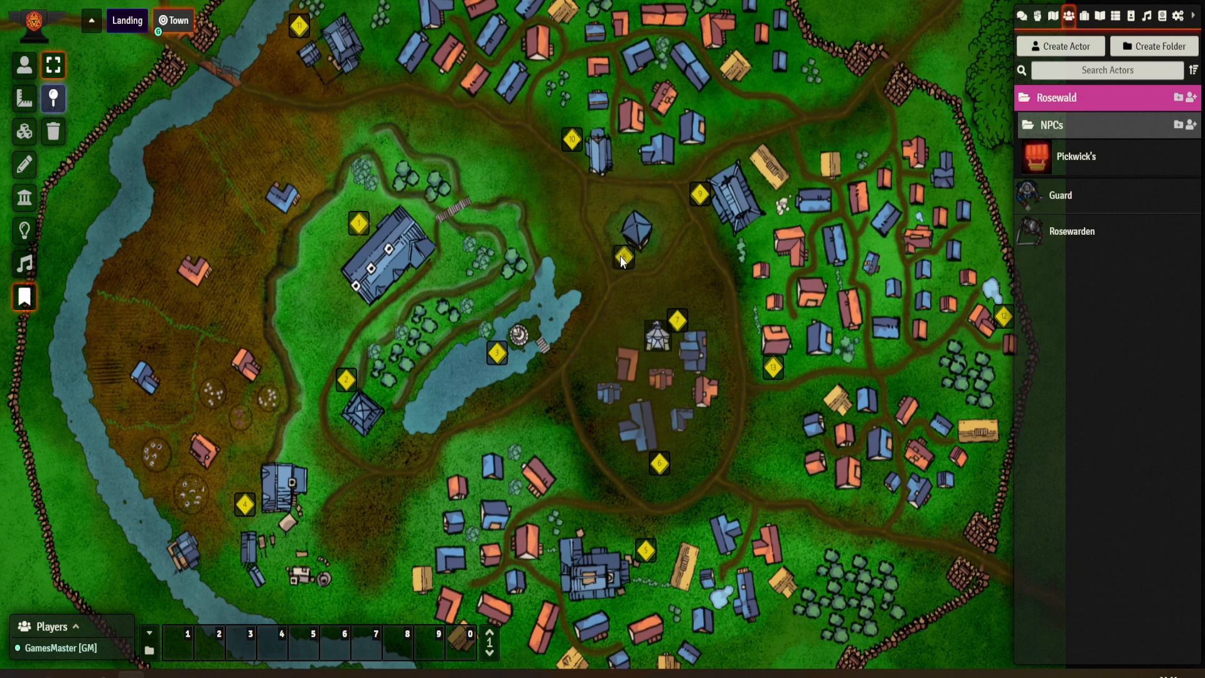
pyautogui.moveTo(620, 255); pyautogui.dragTo(623, 256)
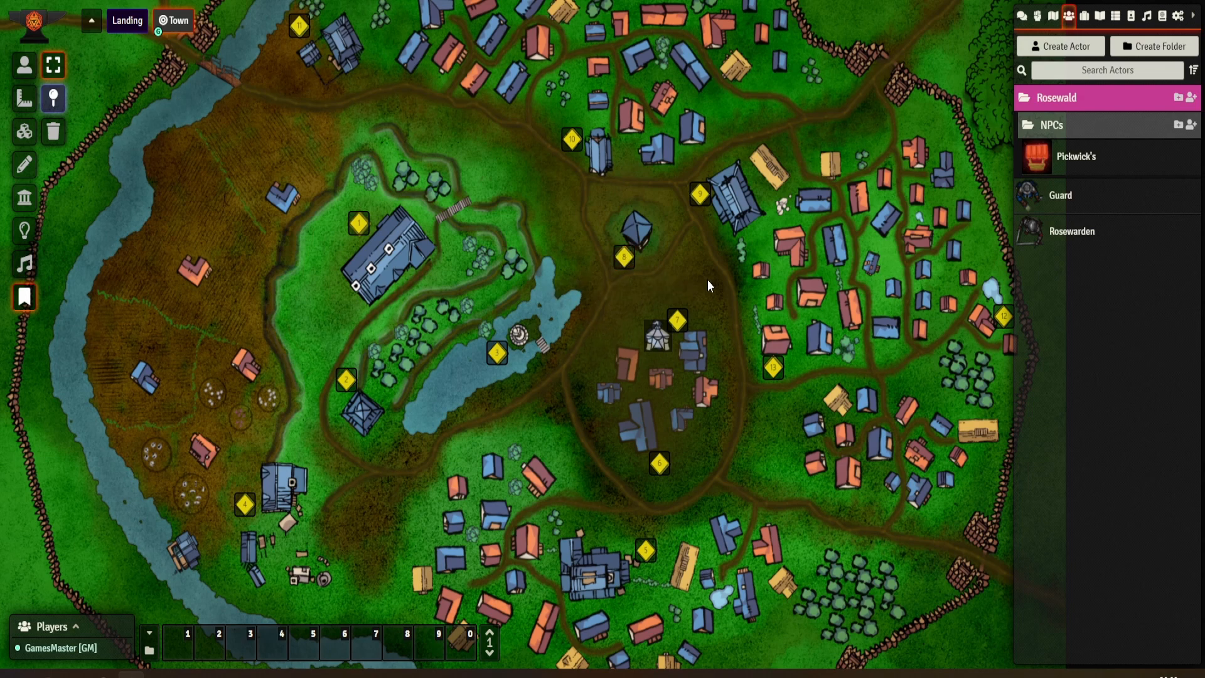